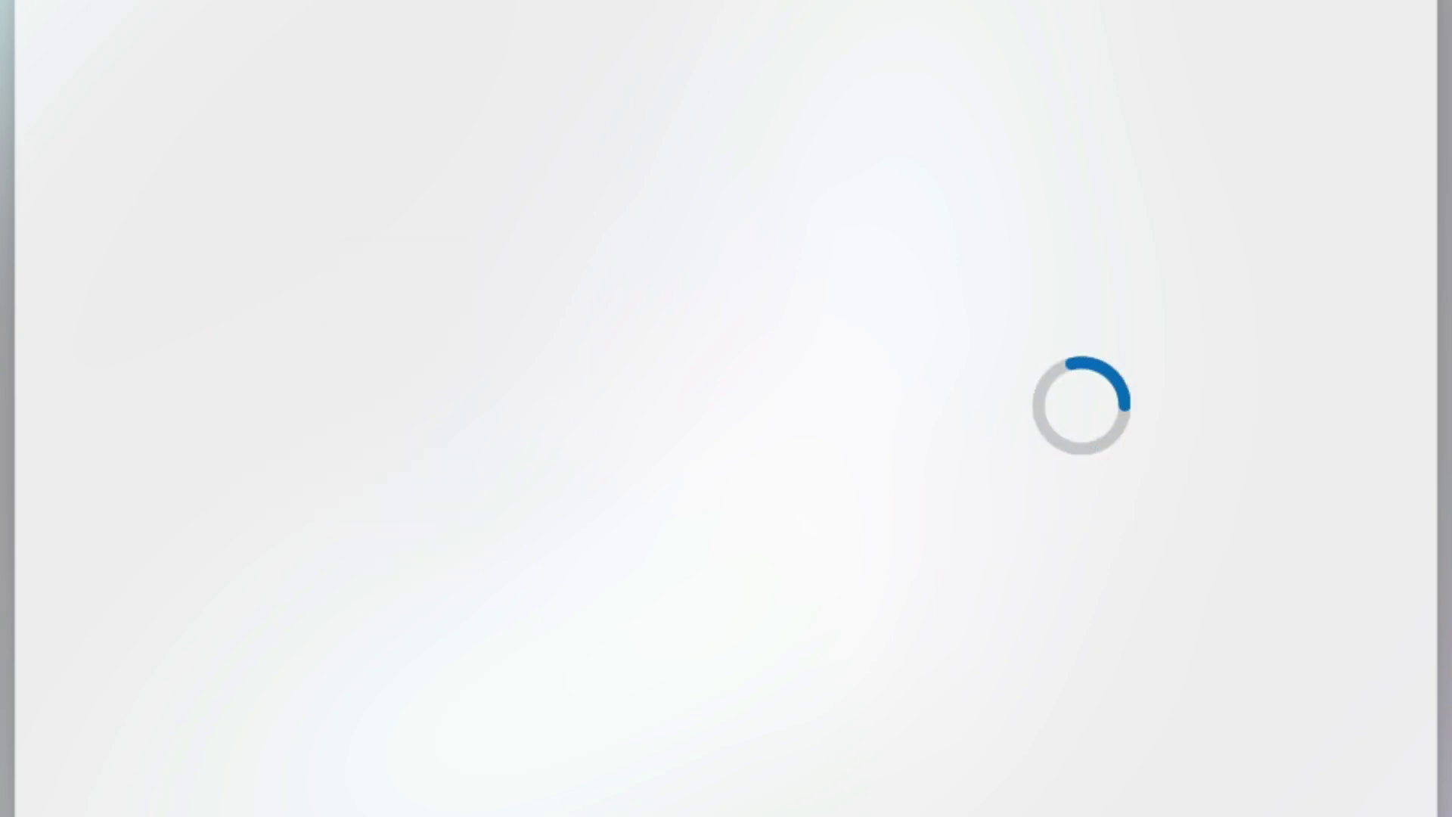
# - Set the device's user name to dtech and continue the Windows setup
pyautogui.write('dtech')
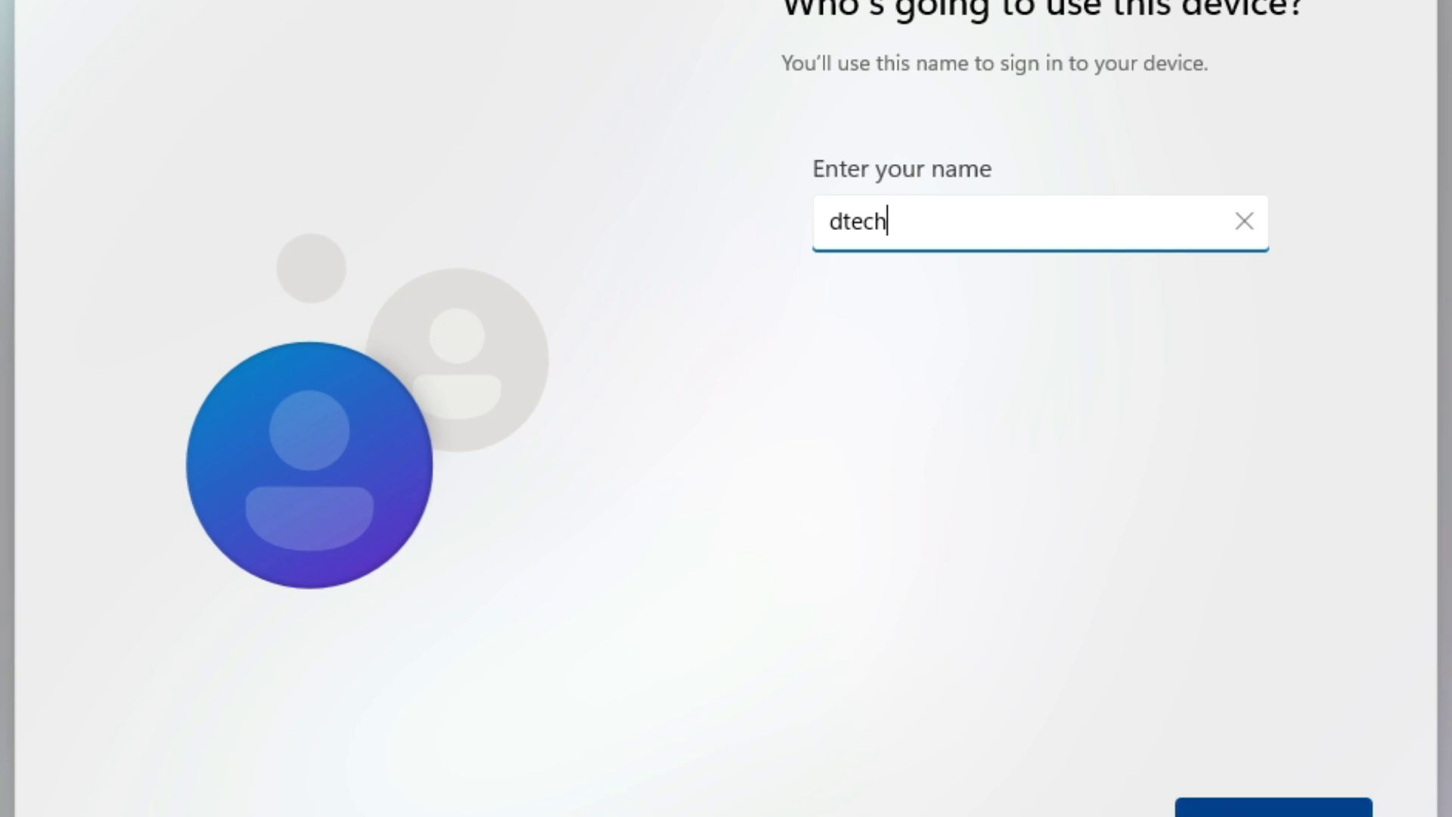
pyautogui.click(1226, 812)
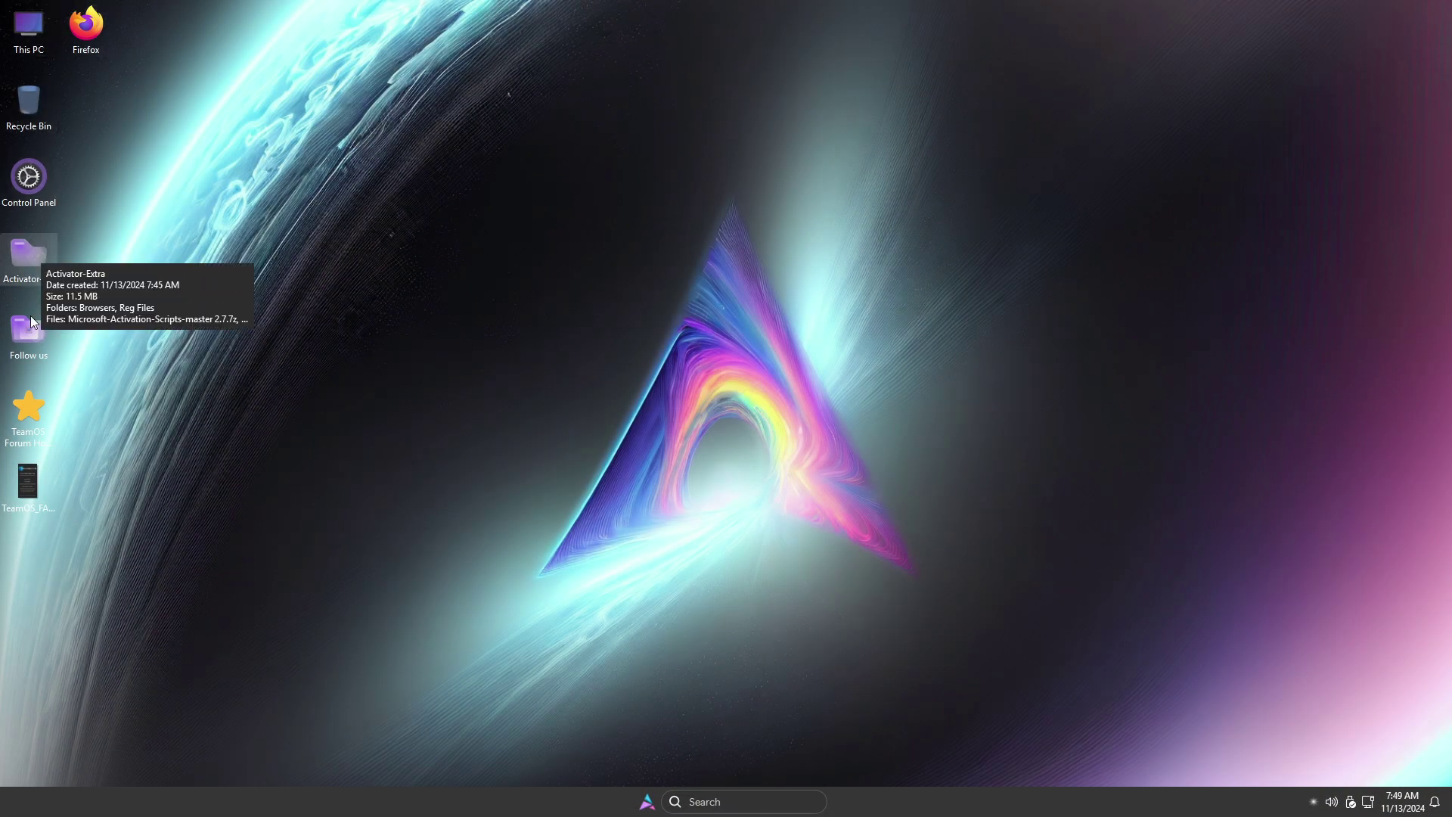
# - Open the Activator-Extra desktop folder in a maximized window and look through its Browsers and Reg Files subfolders
pyautogui.doubleClick(42, 260)
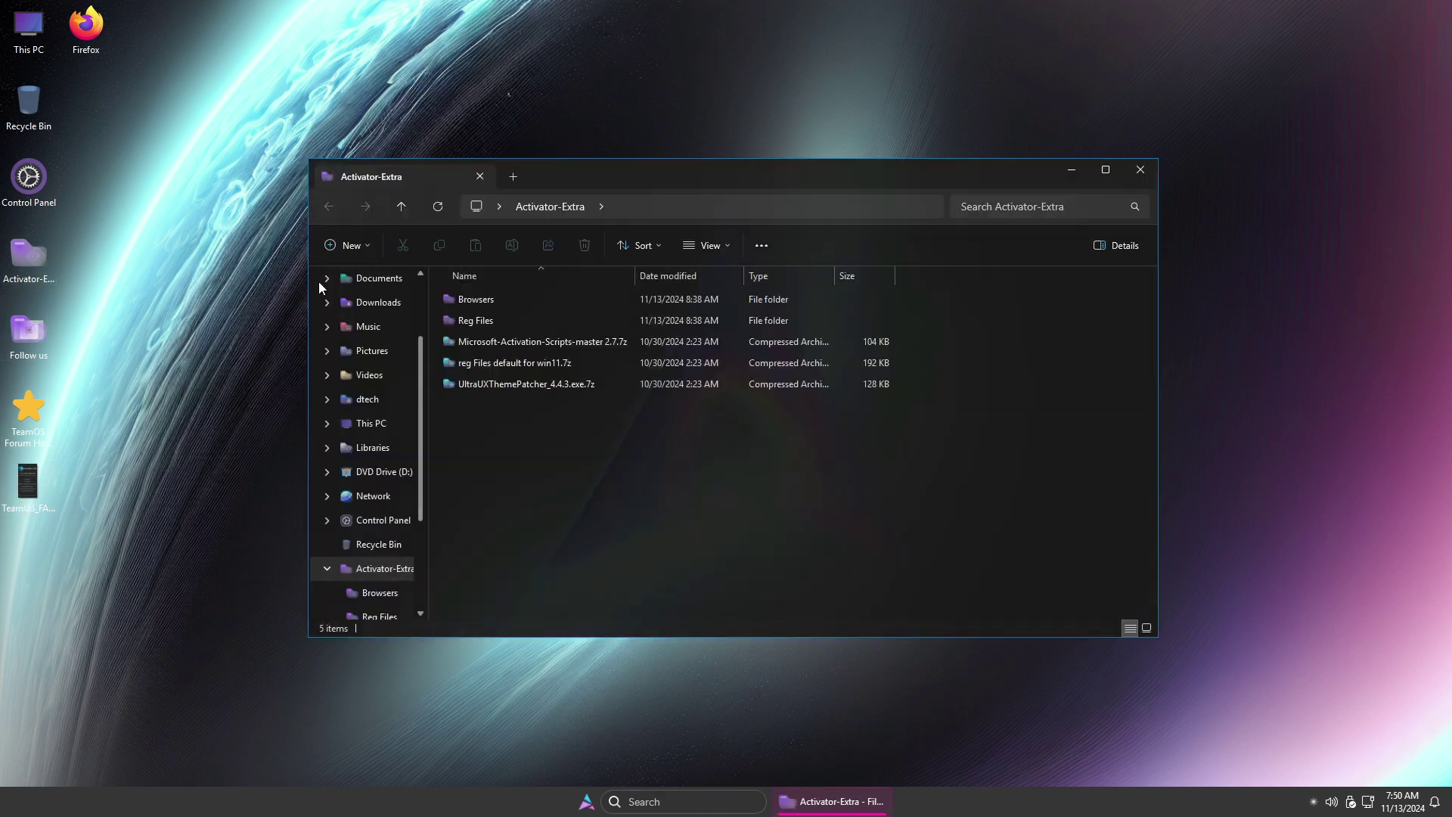
pyautogui.click(1105, 169)
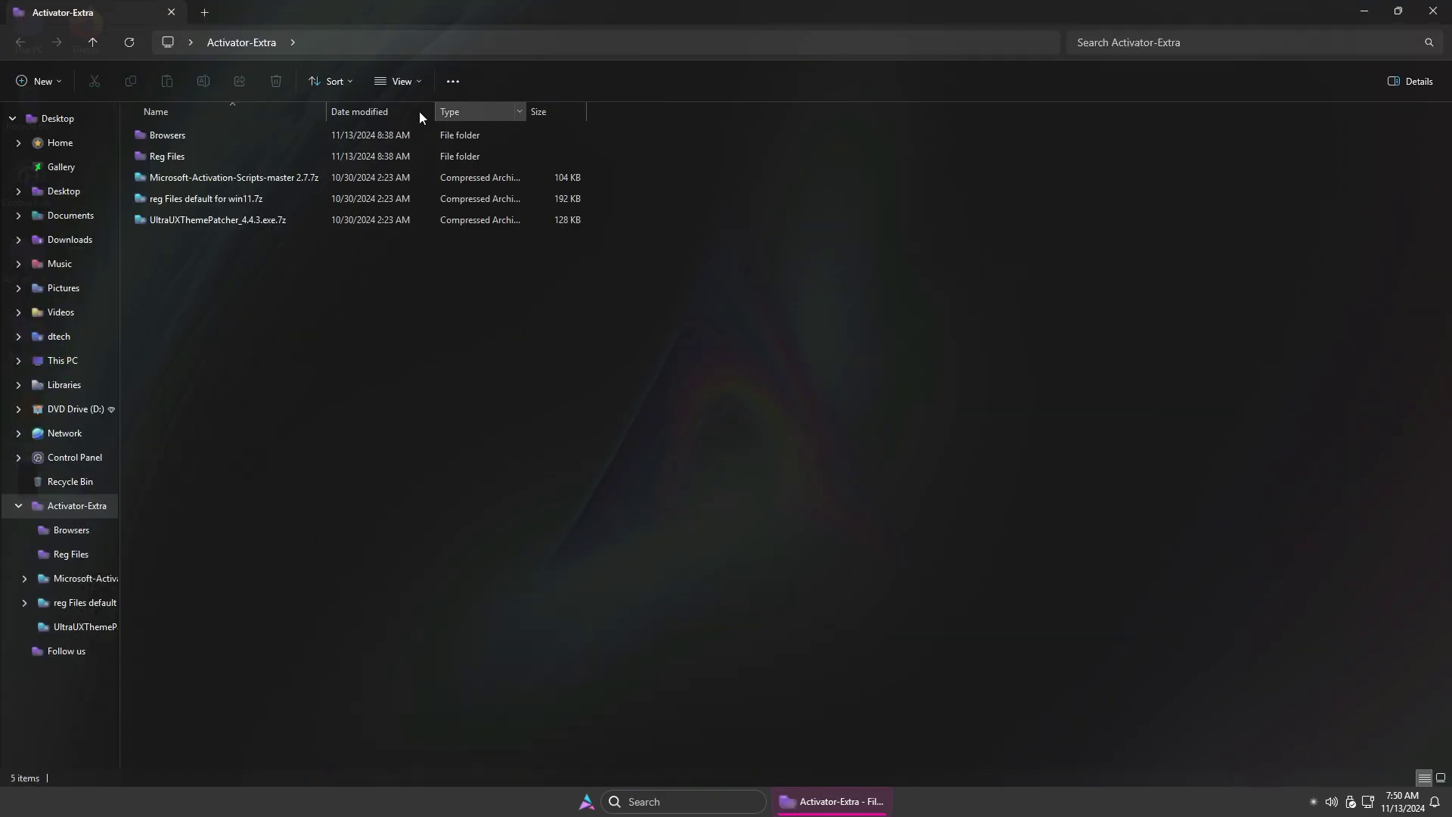
pyautogui.click(177, 131)
pyautogui.doubleClick(239, 250)
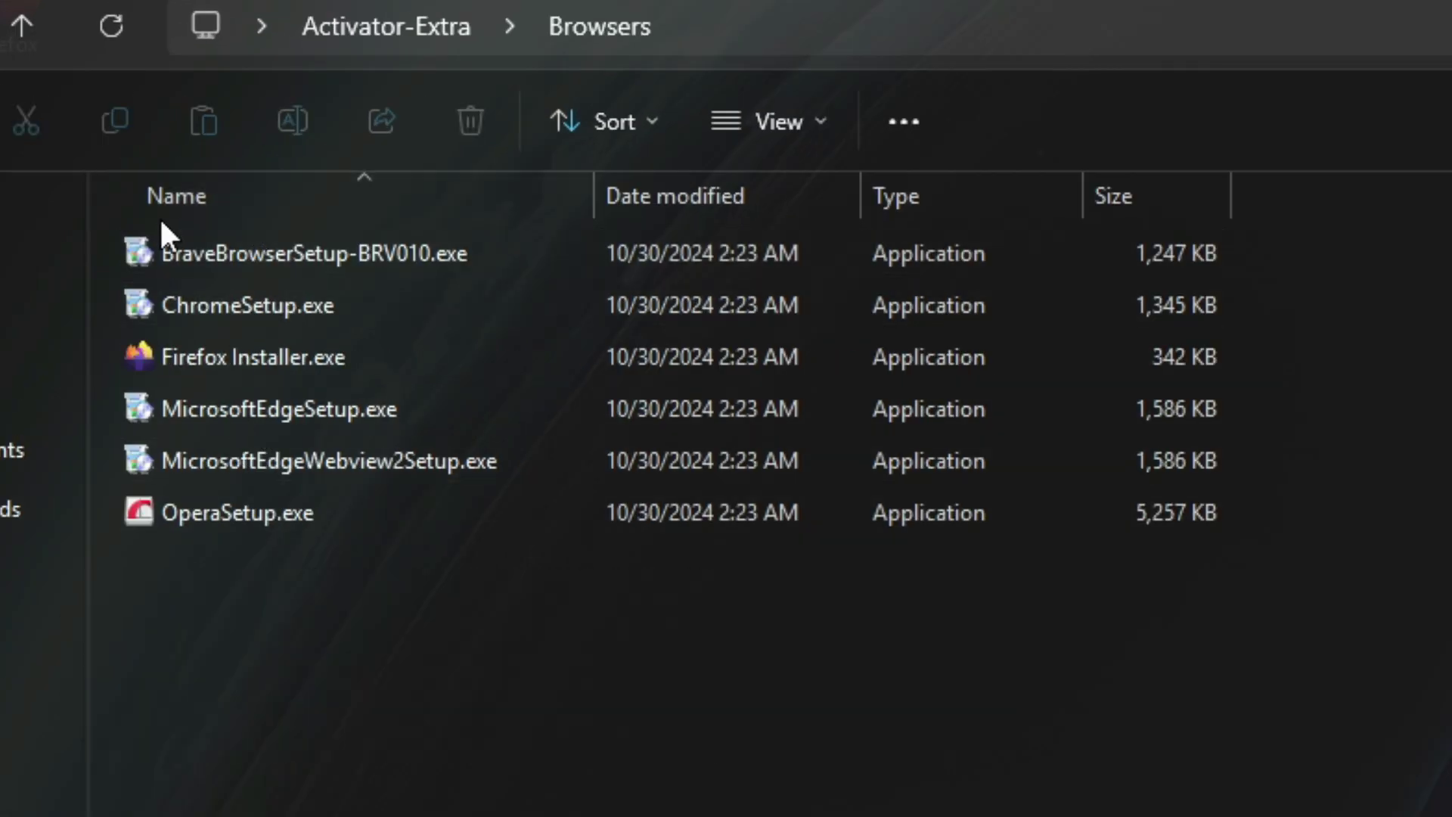
pyautogui.click(14, 45)
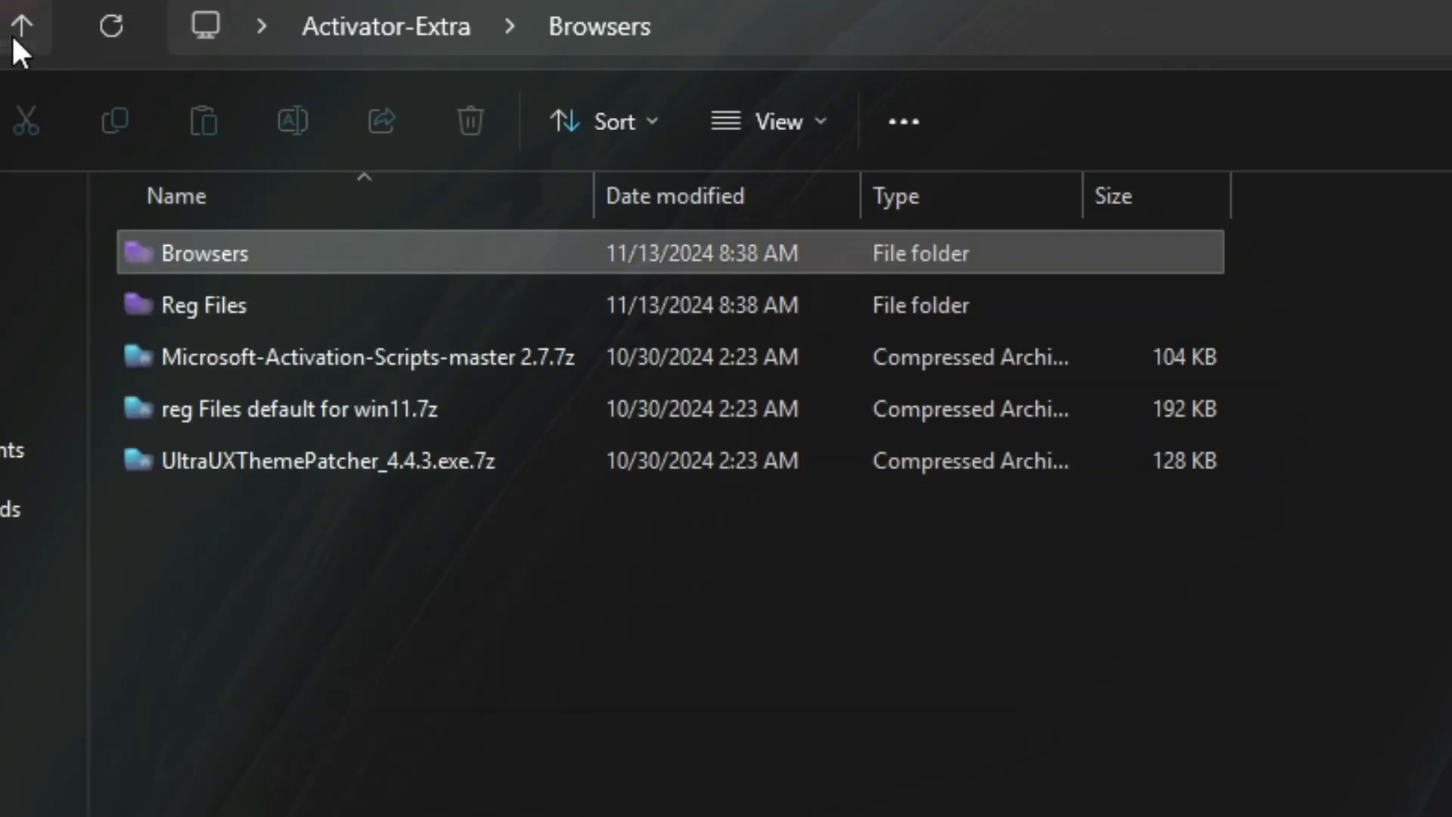
pyautogui.doubleClick(190, 302)
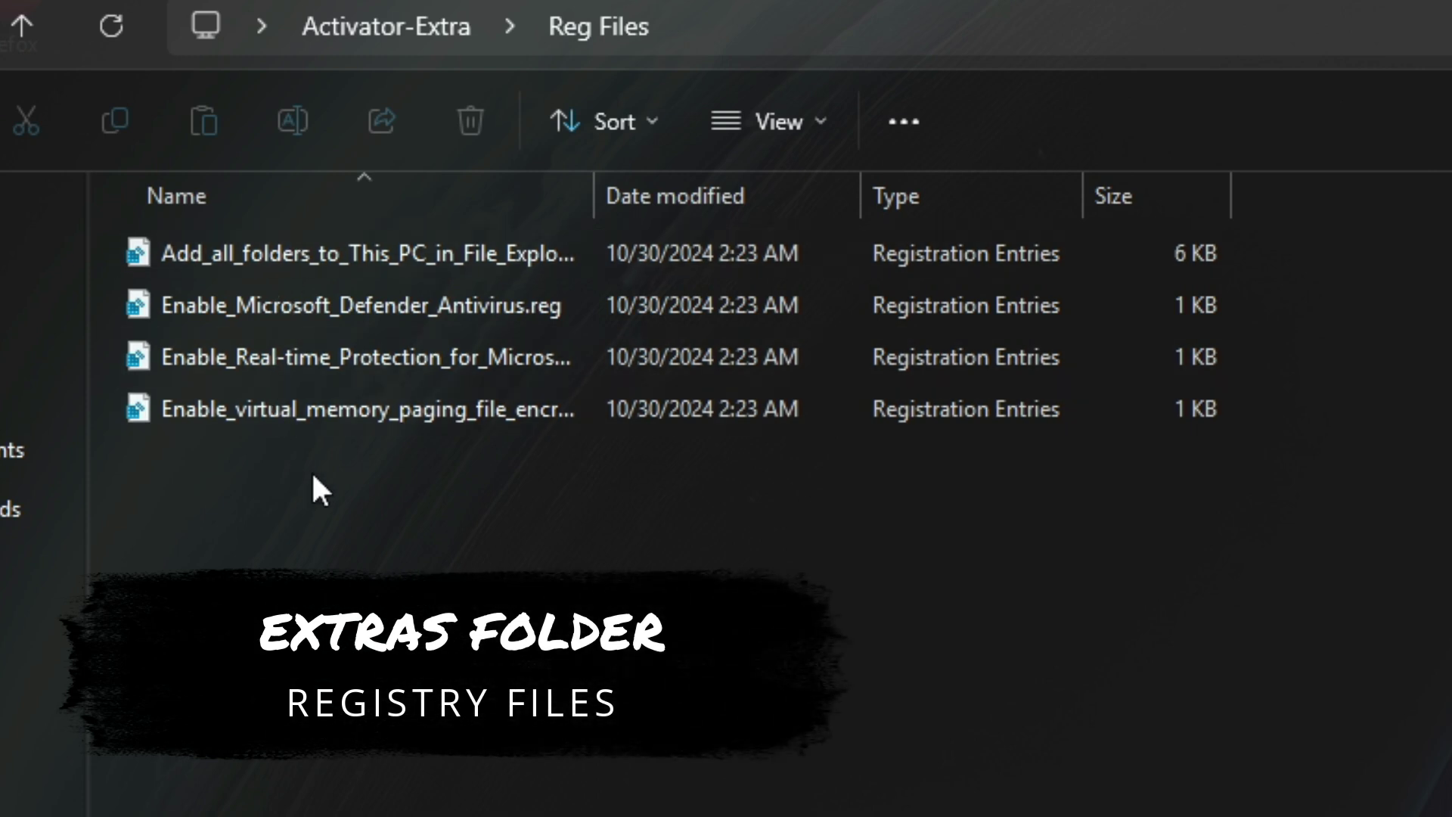
pyautogui.click(42, 36)
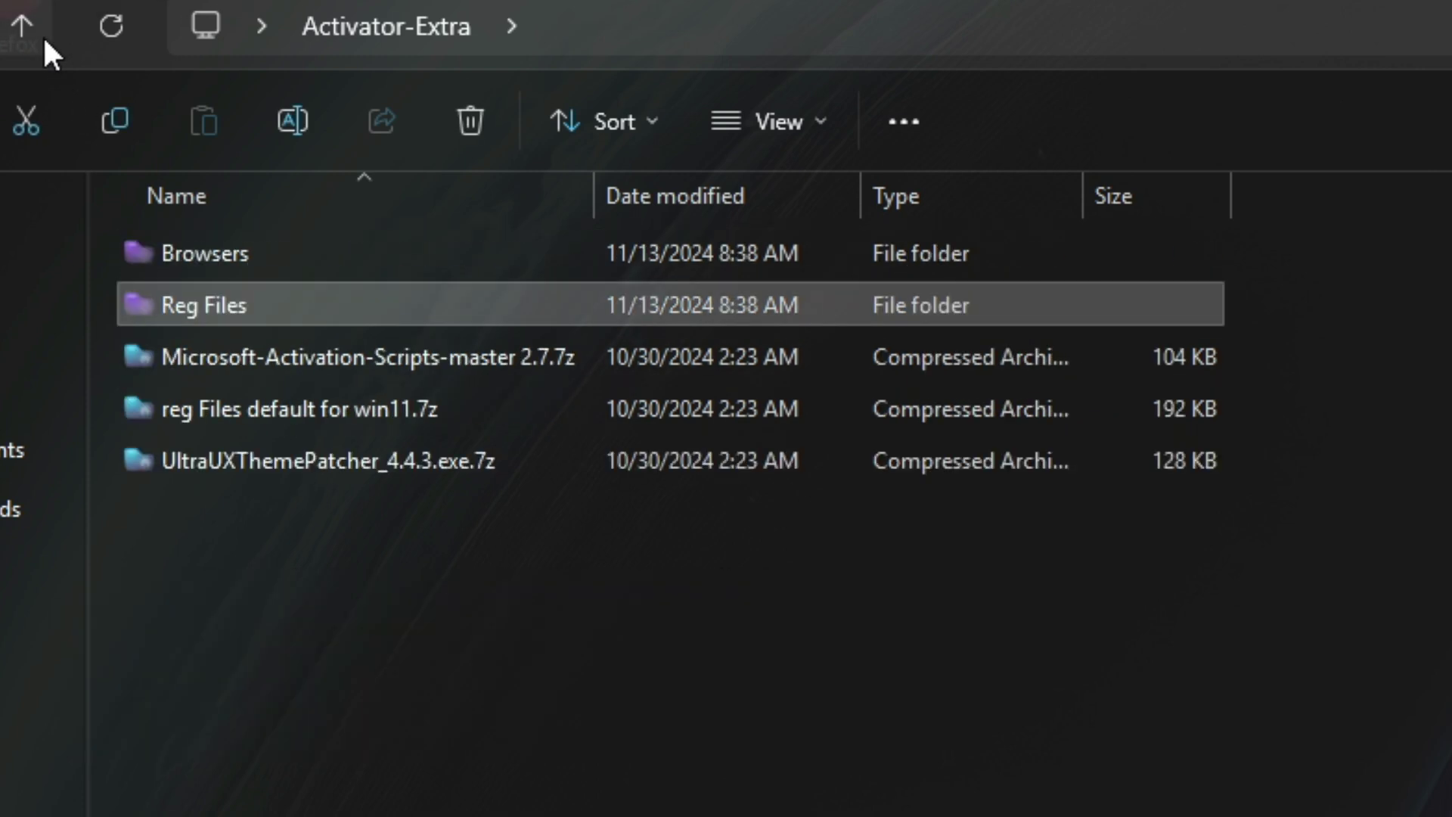
# - Examine the contents of the Microsoft-Activation-Scripts-master 2.7.7z archive, return to Activator-Extra and select reg Files default for win11.7z
pyautogui.click(203, 349)
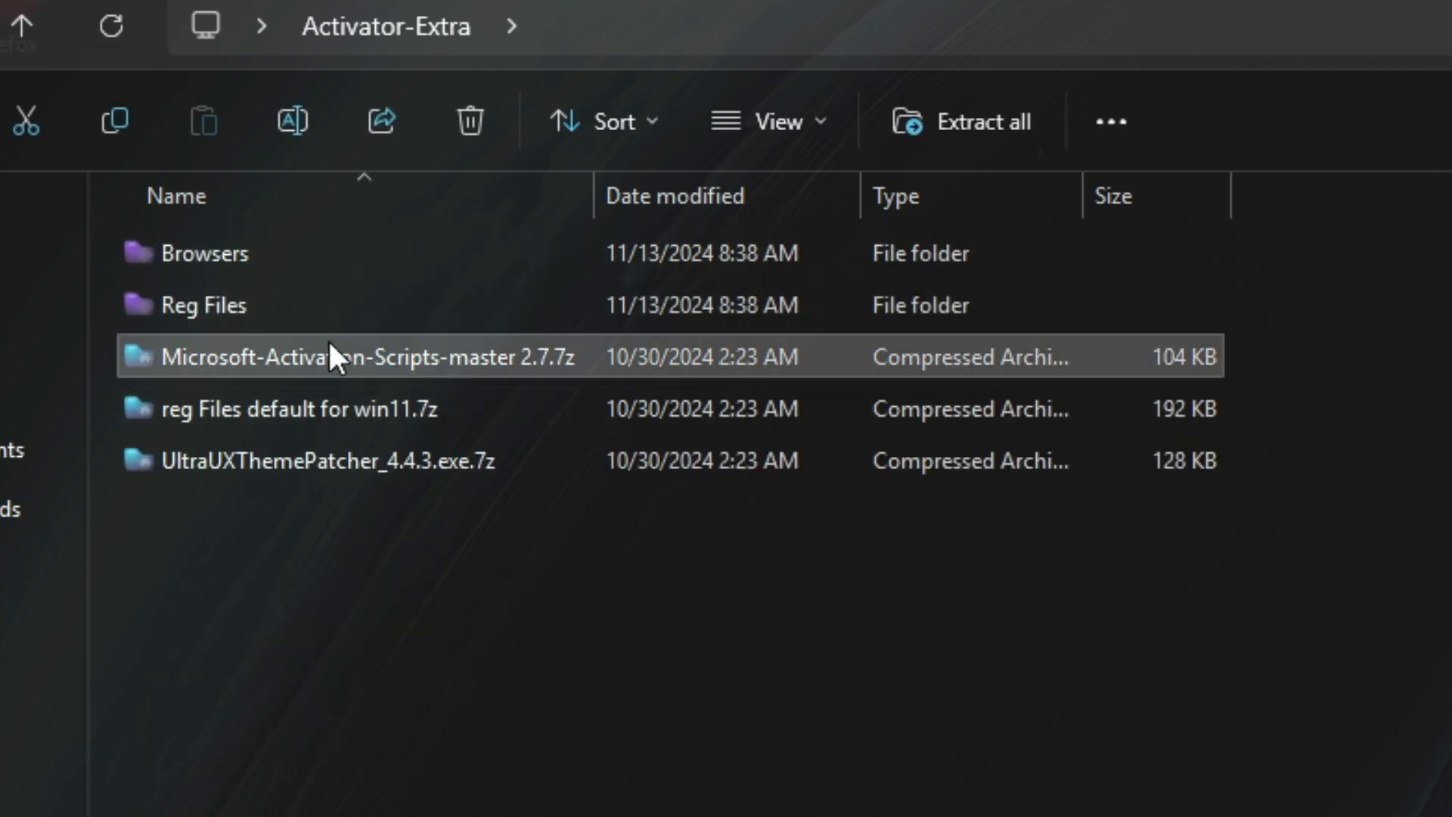
pyautogui.doubleClick(297, 344)
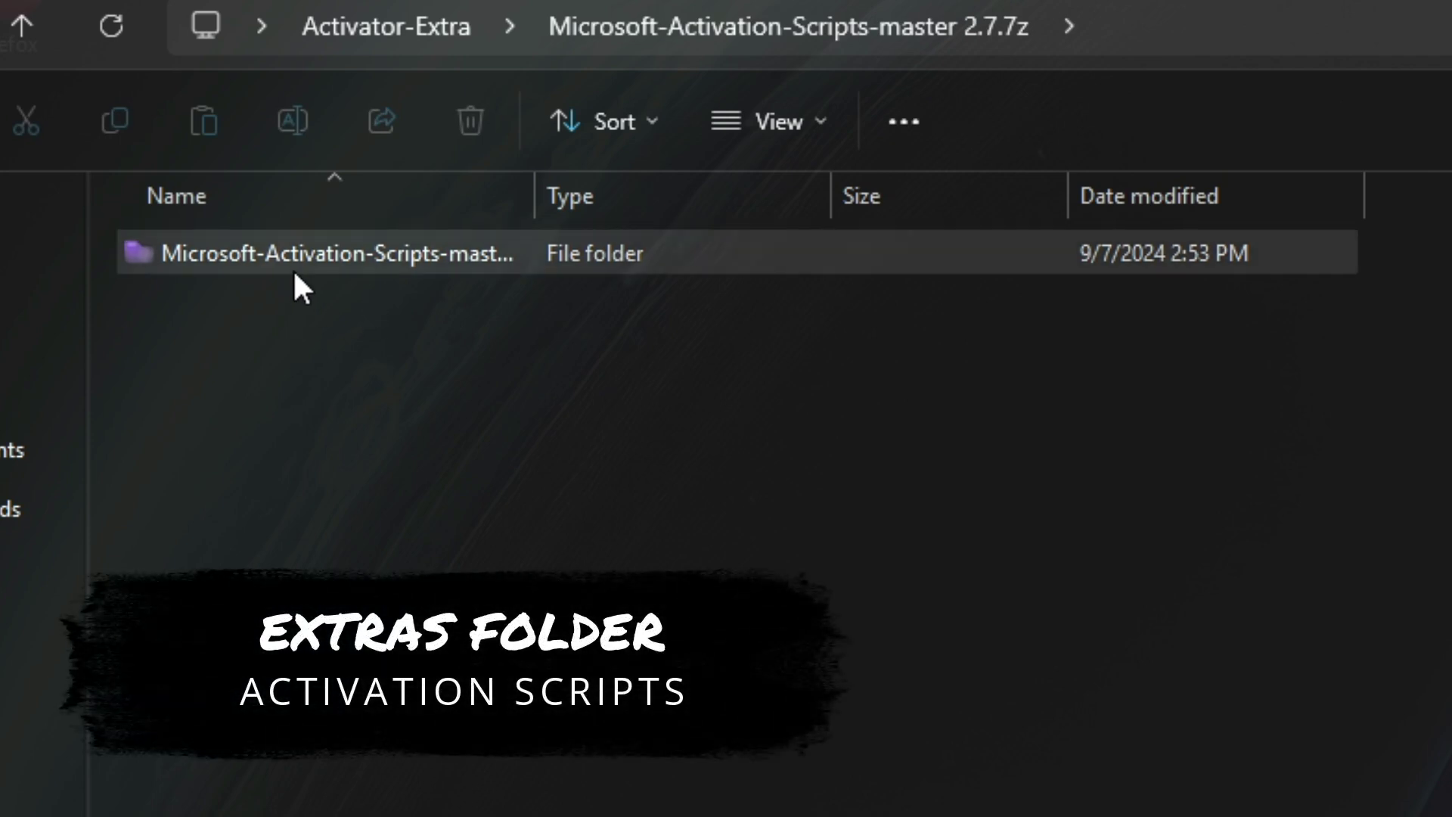
pyautogui.doubleClick(295, 272)
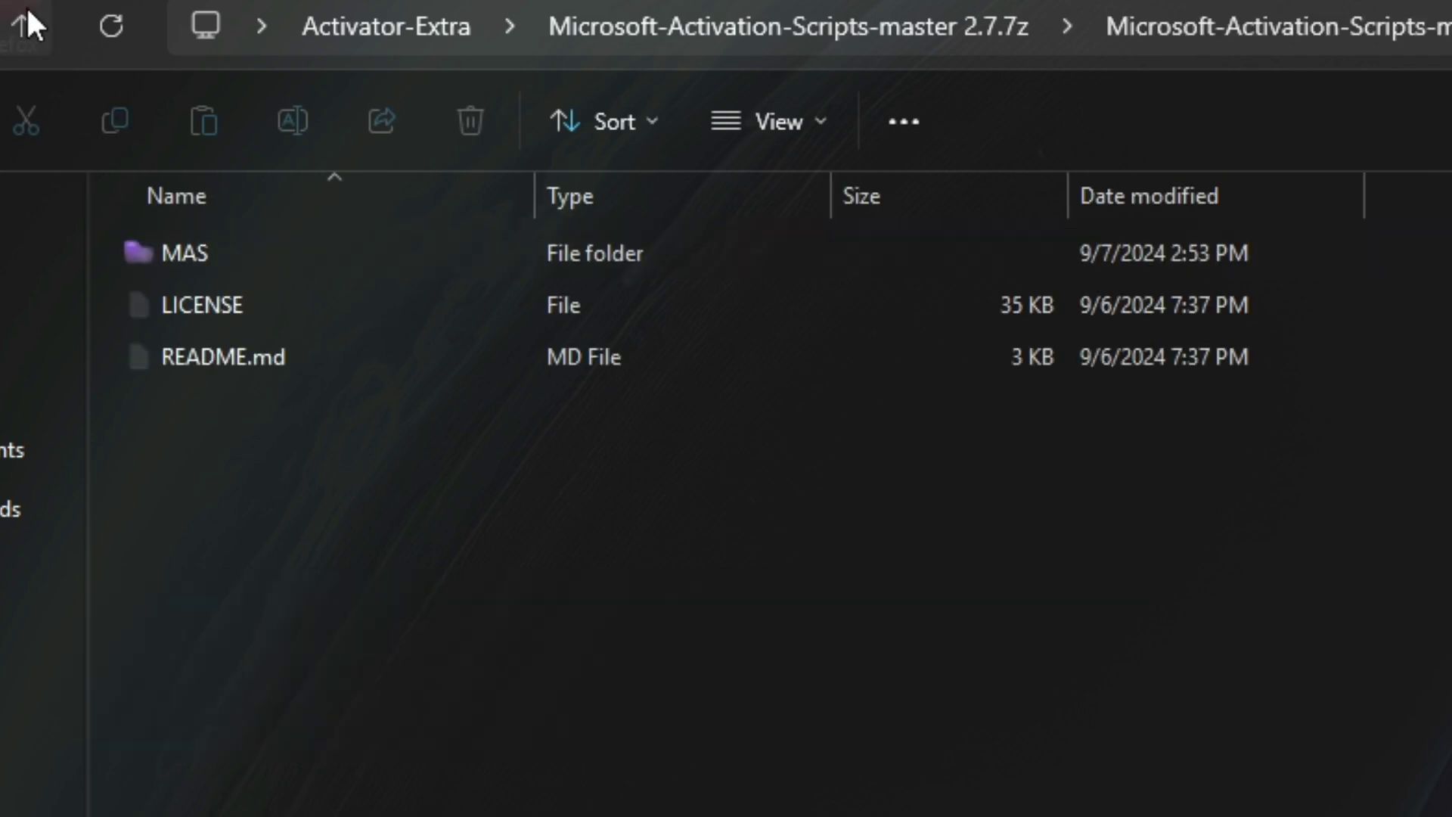
pyautogui.click(28, 24)
pyautogui.click(27, 10)
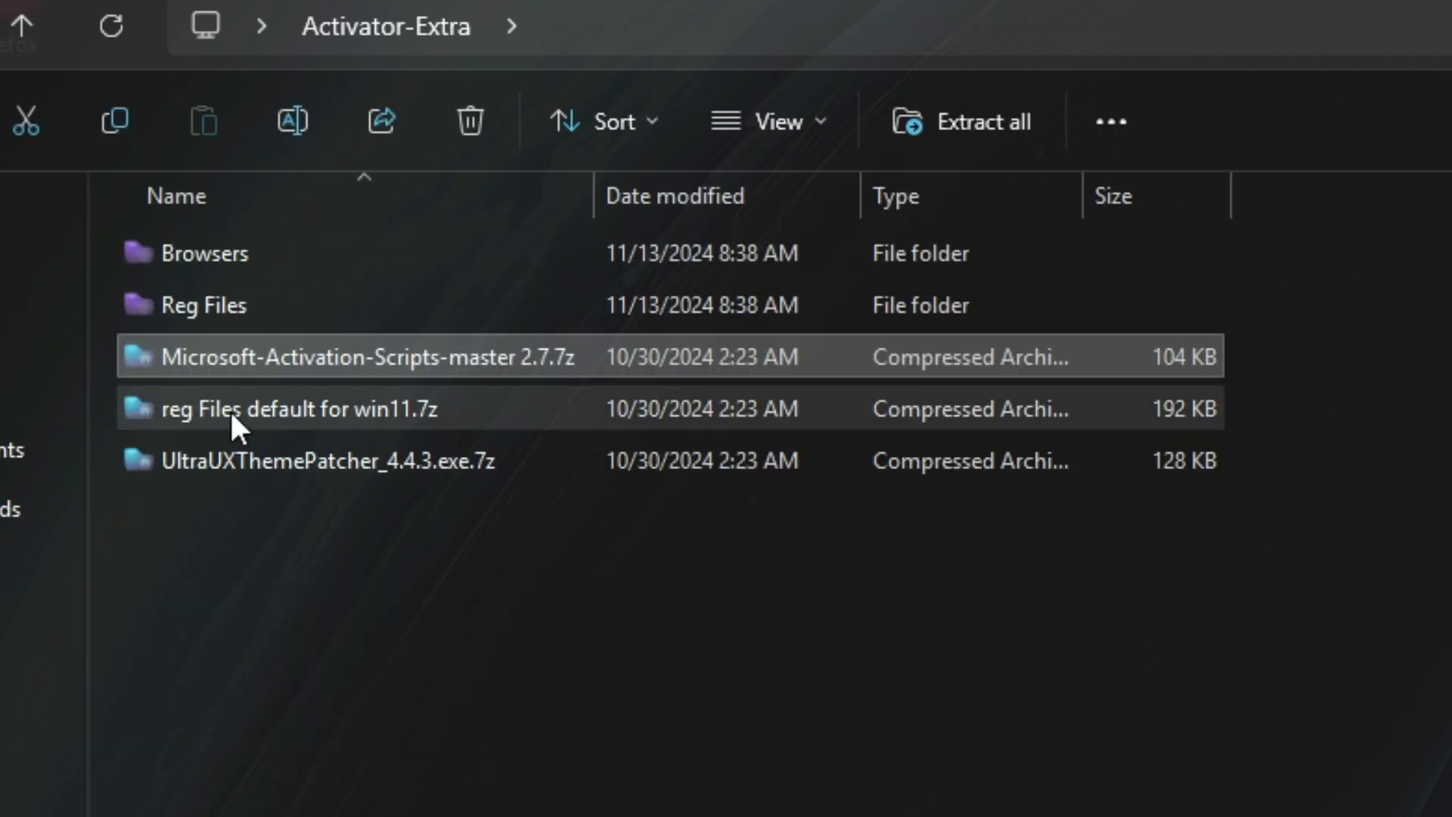
pyautogui.click(227, 410)
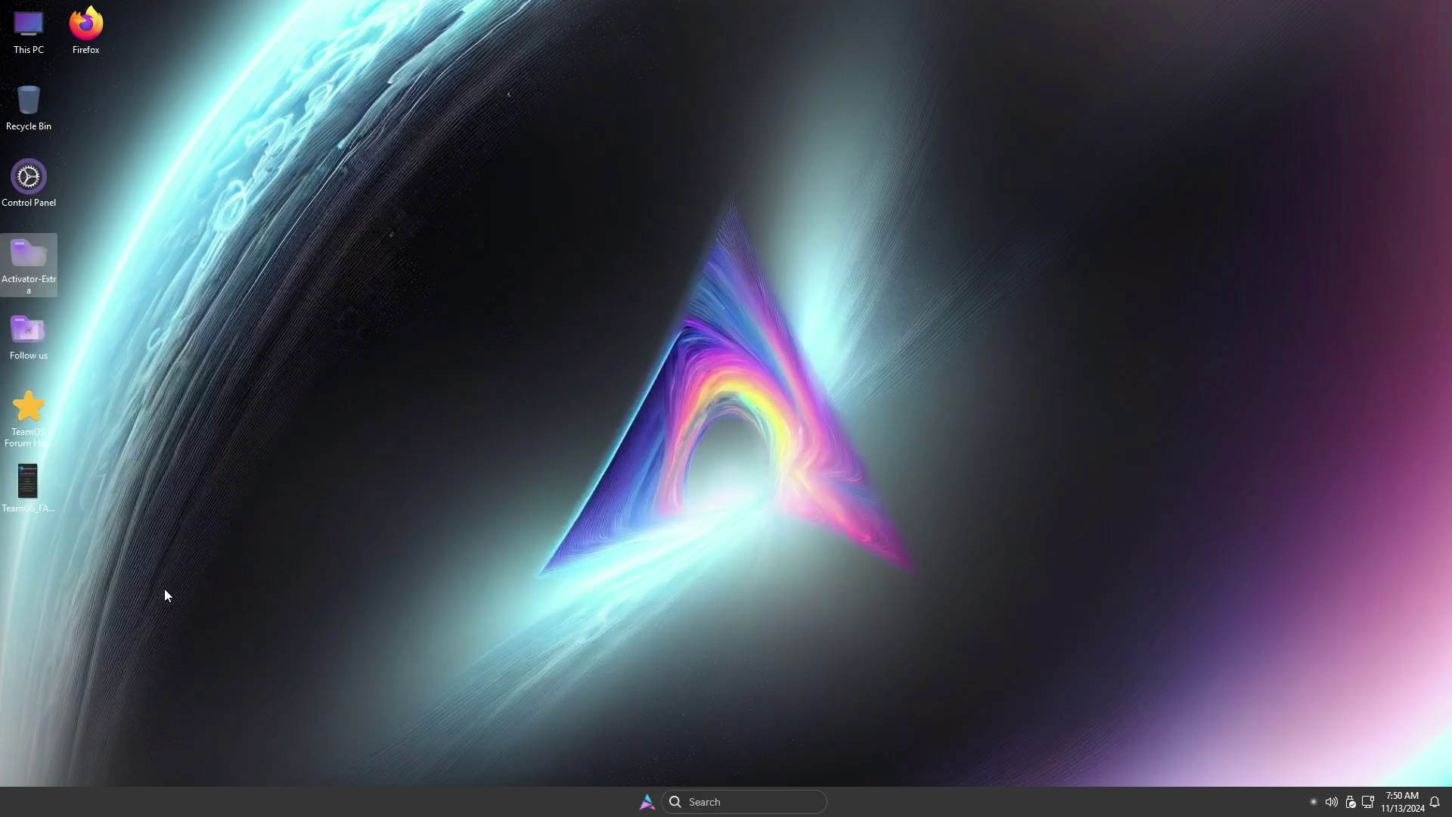
# - Run winver to check the installed Windows version and build, and close the About Windows dialog
pyautogui.click(647, 805)
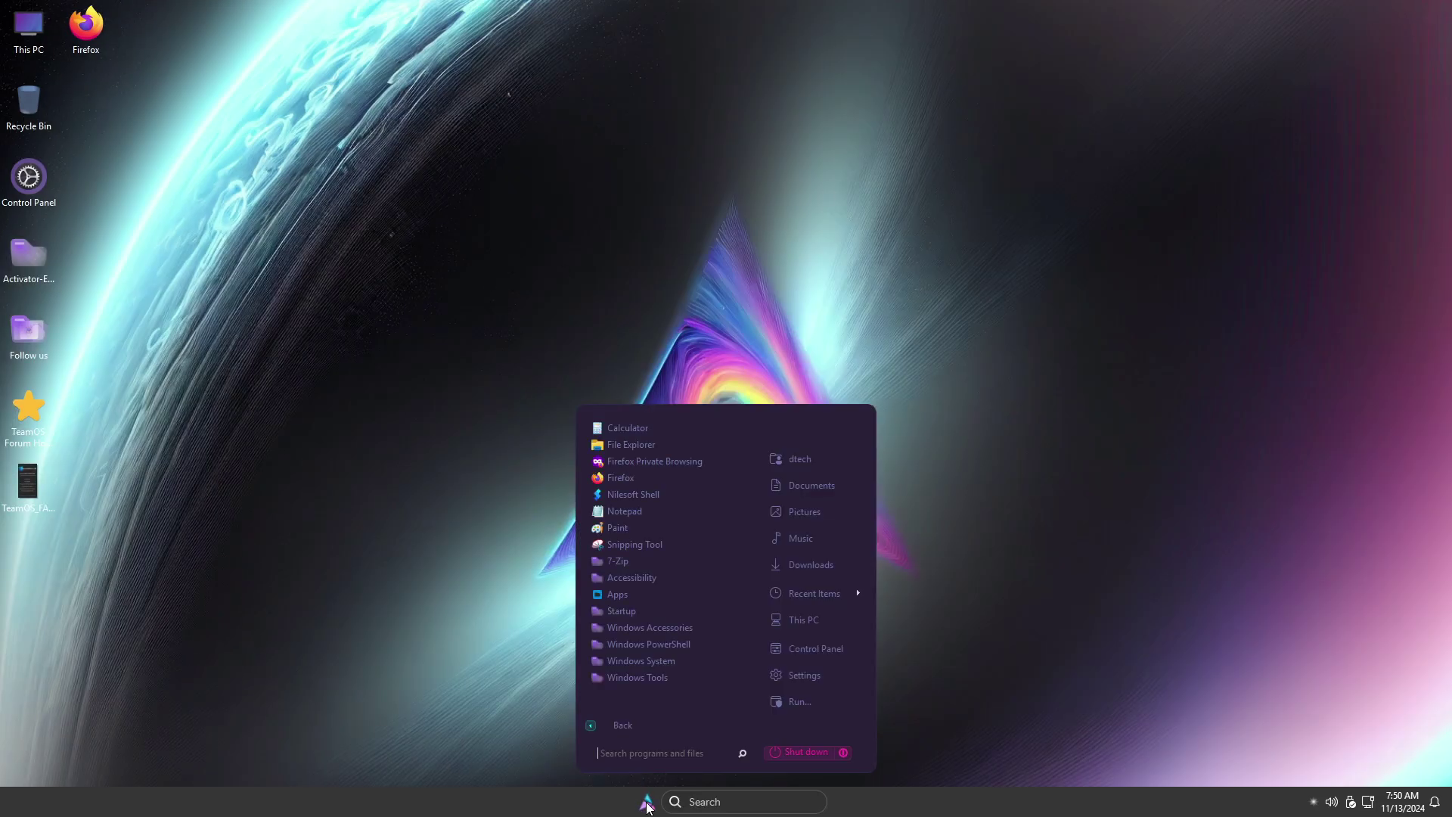
pyautogui.write('winver')
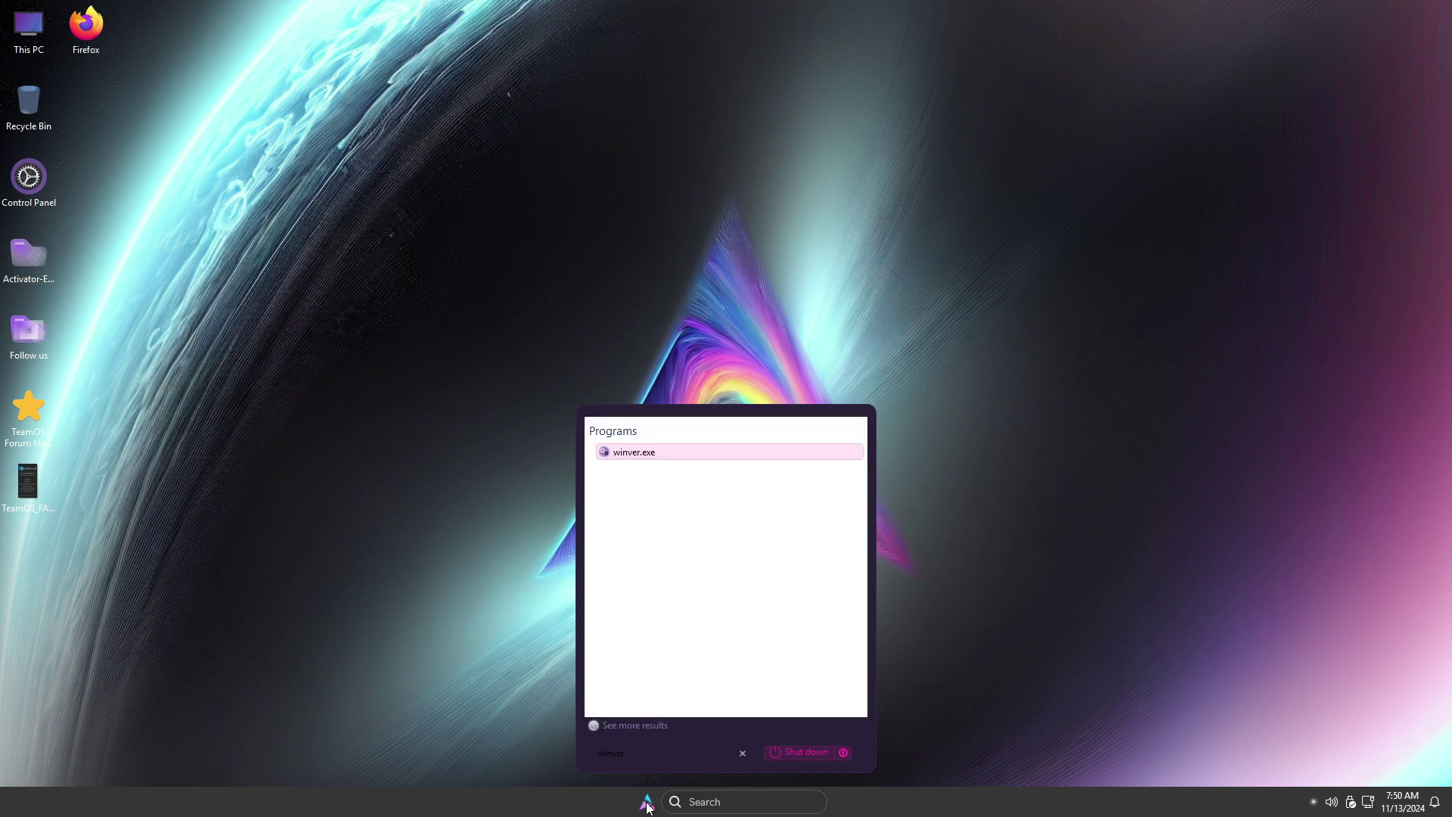
pyautogui.press('Return')
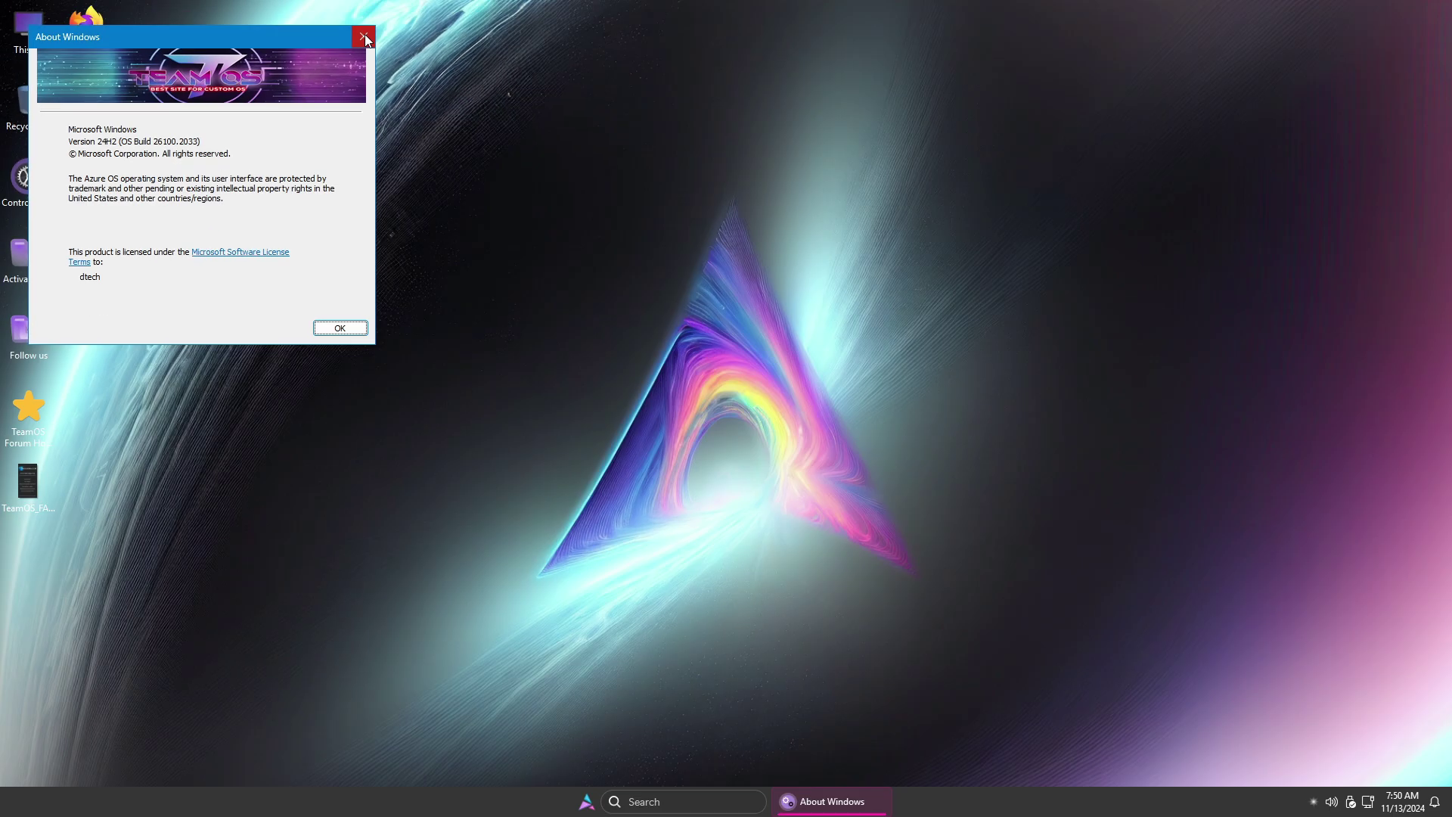
pyautogui.click(365, 34)
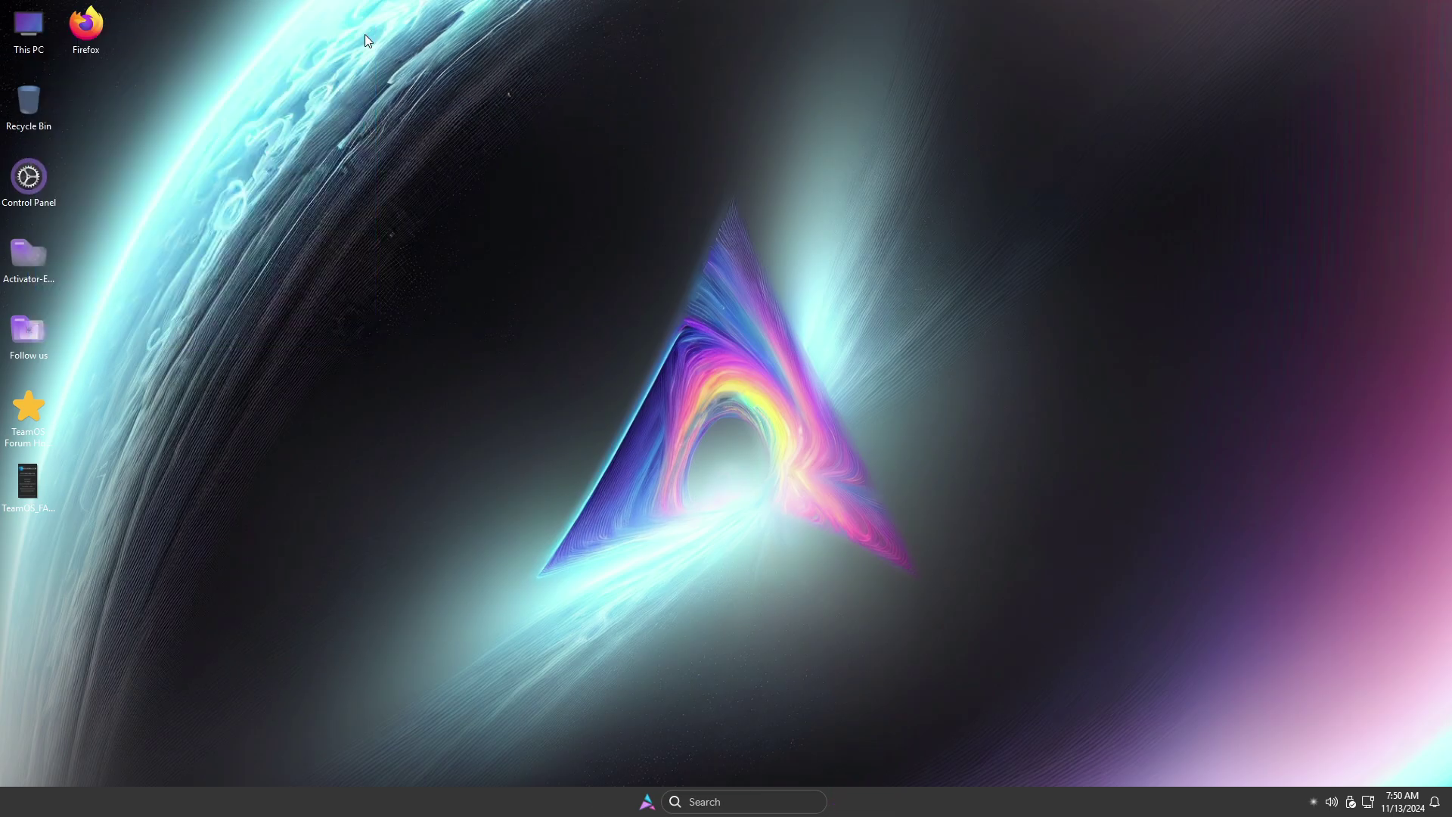
# - Check the running processes and the CPU and memory performance in Task Manager, and close it
pyautogui.rightClick(959, 808)
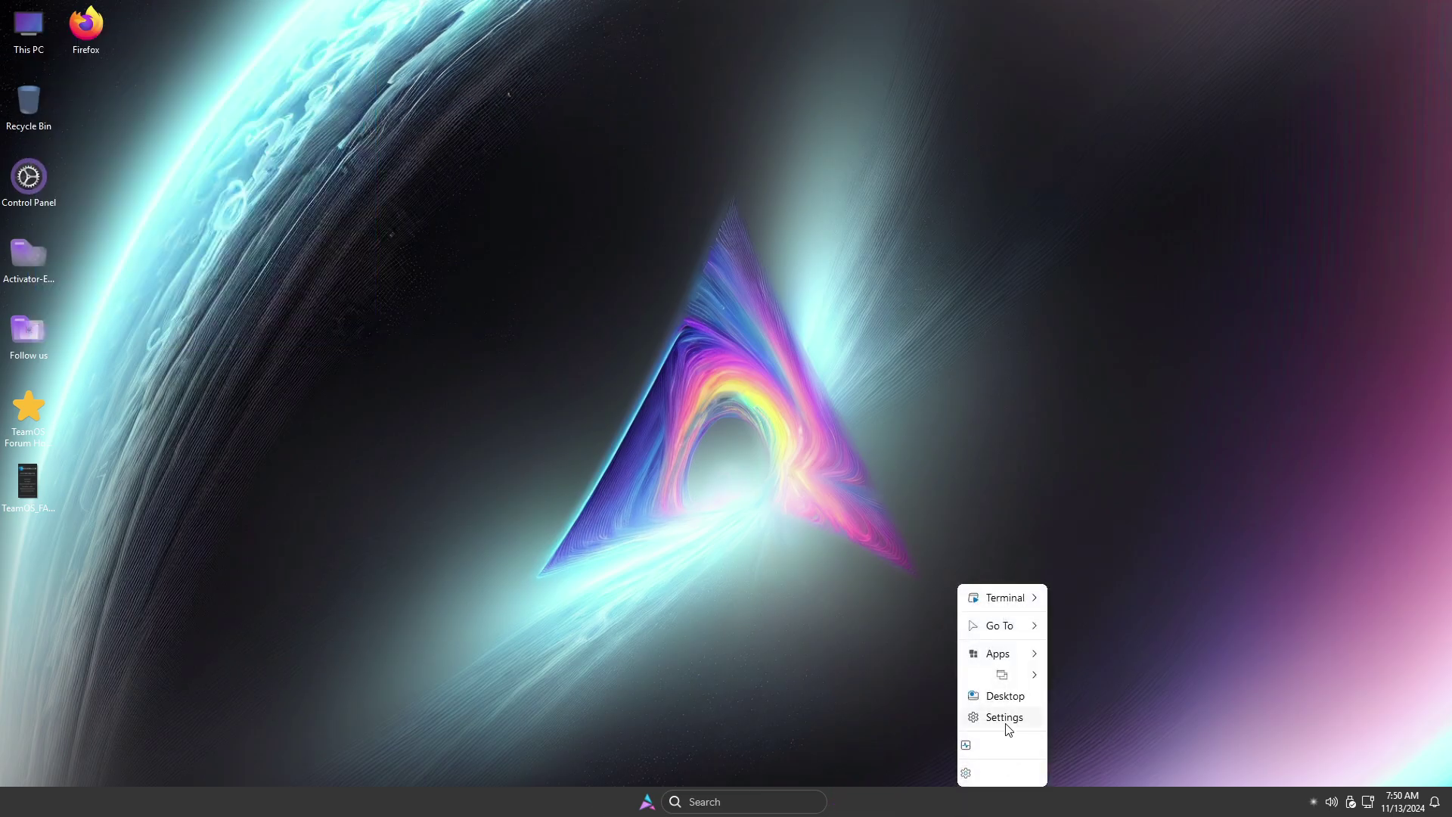
pyautogui.click(1009, 747)
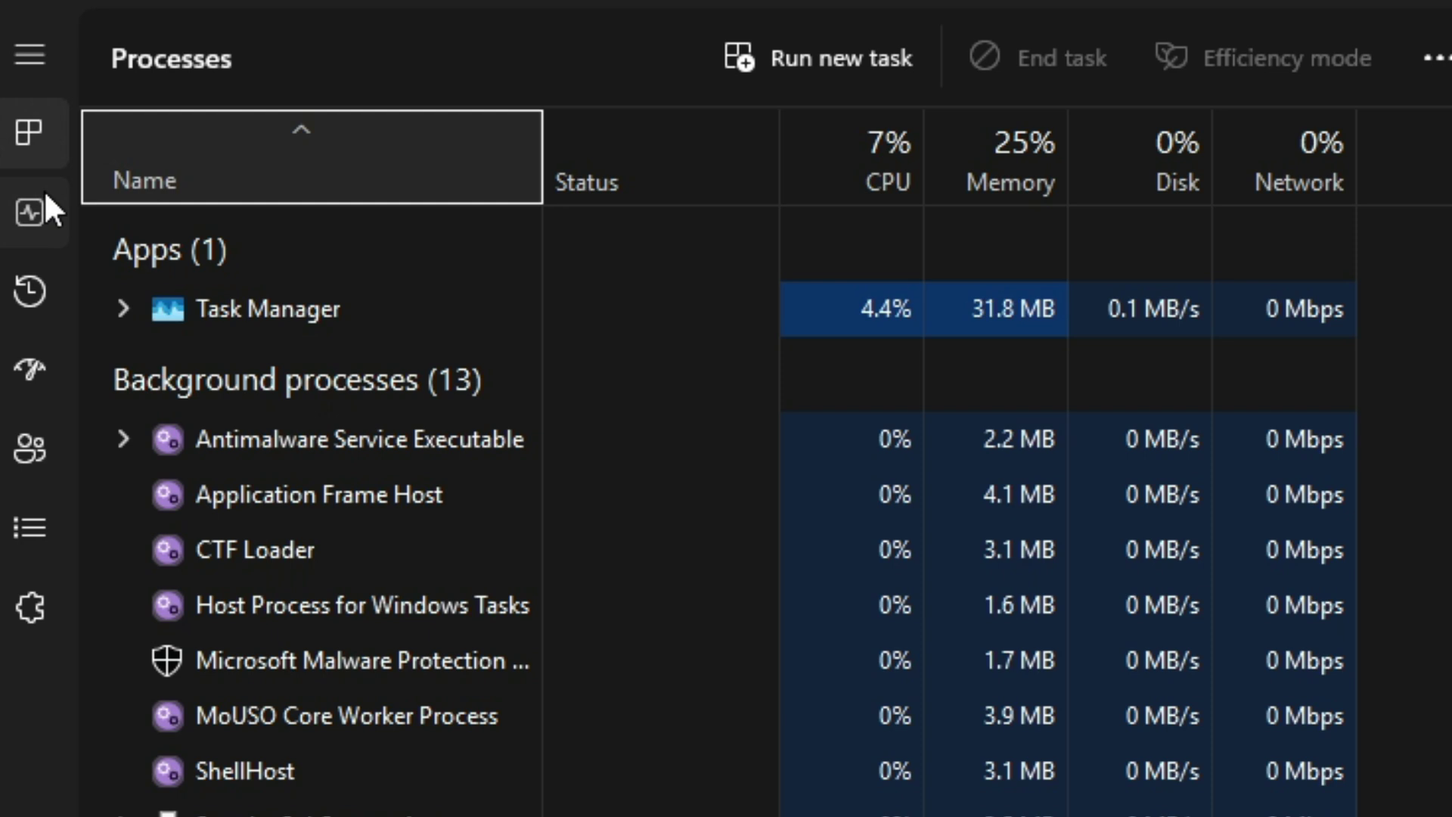
pyautogui.click(44, 198)
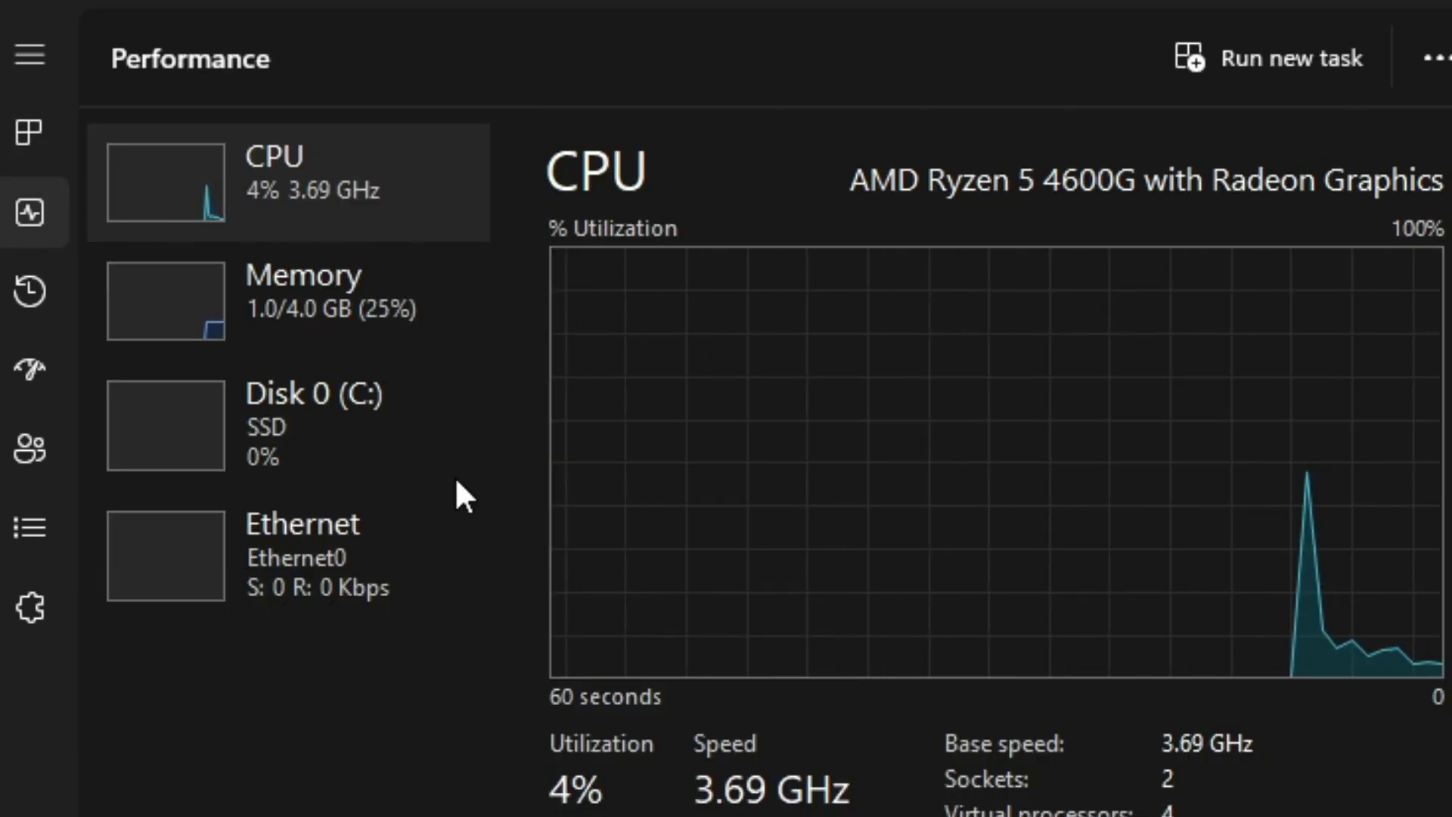
pyautogui.click(437, 344)
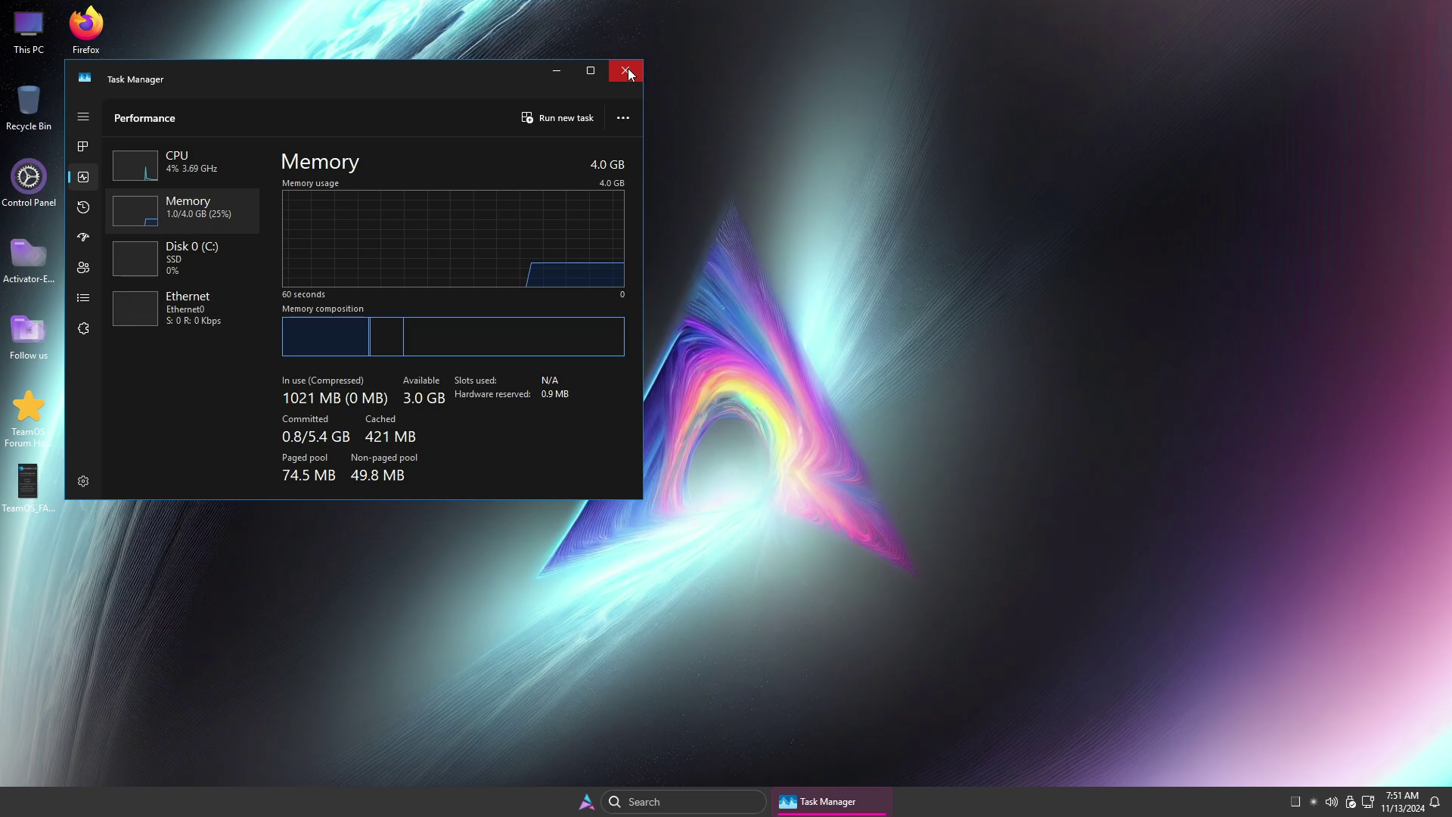
pyautogui.click(628, 68)
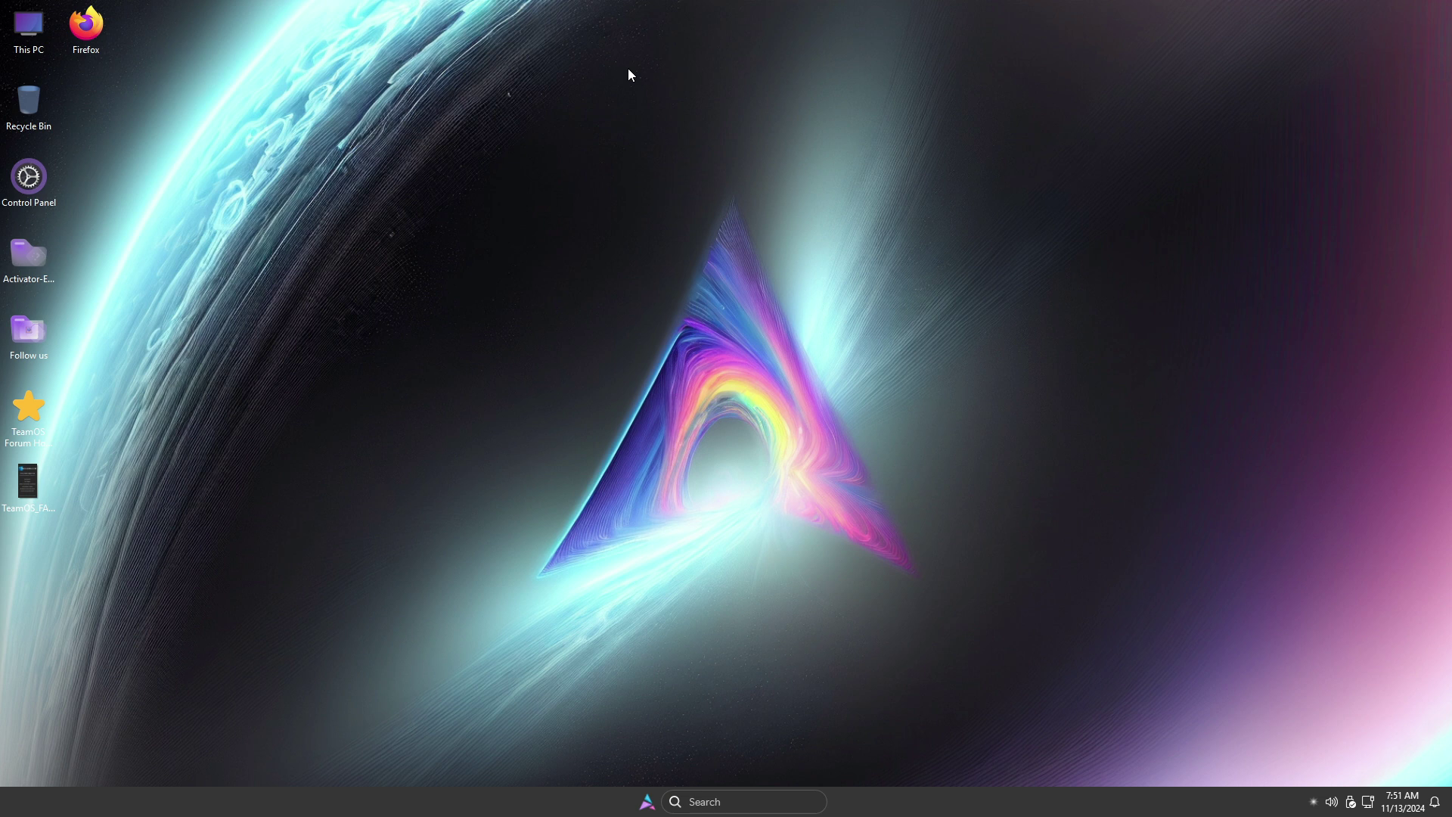
# - Open This PC, inspect the properties of Local Disk (C:), and close the window
pyautogui.doubleClick(30, 34)
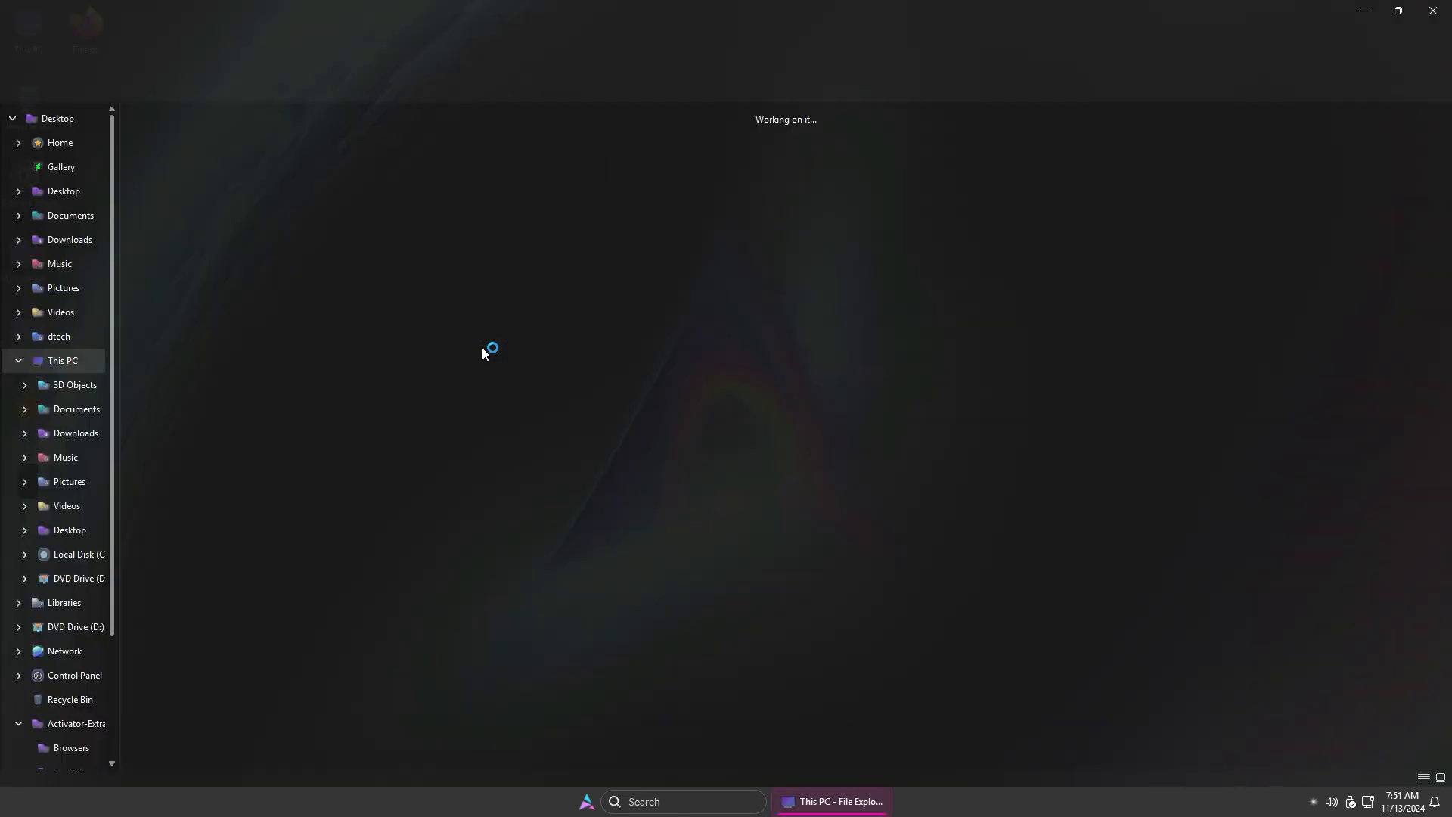
pyautogui.rightClick(243, 264)
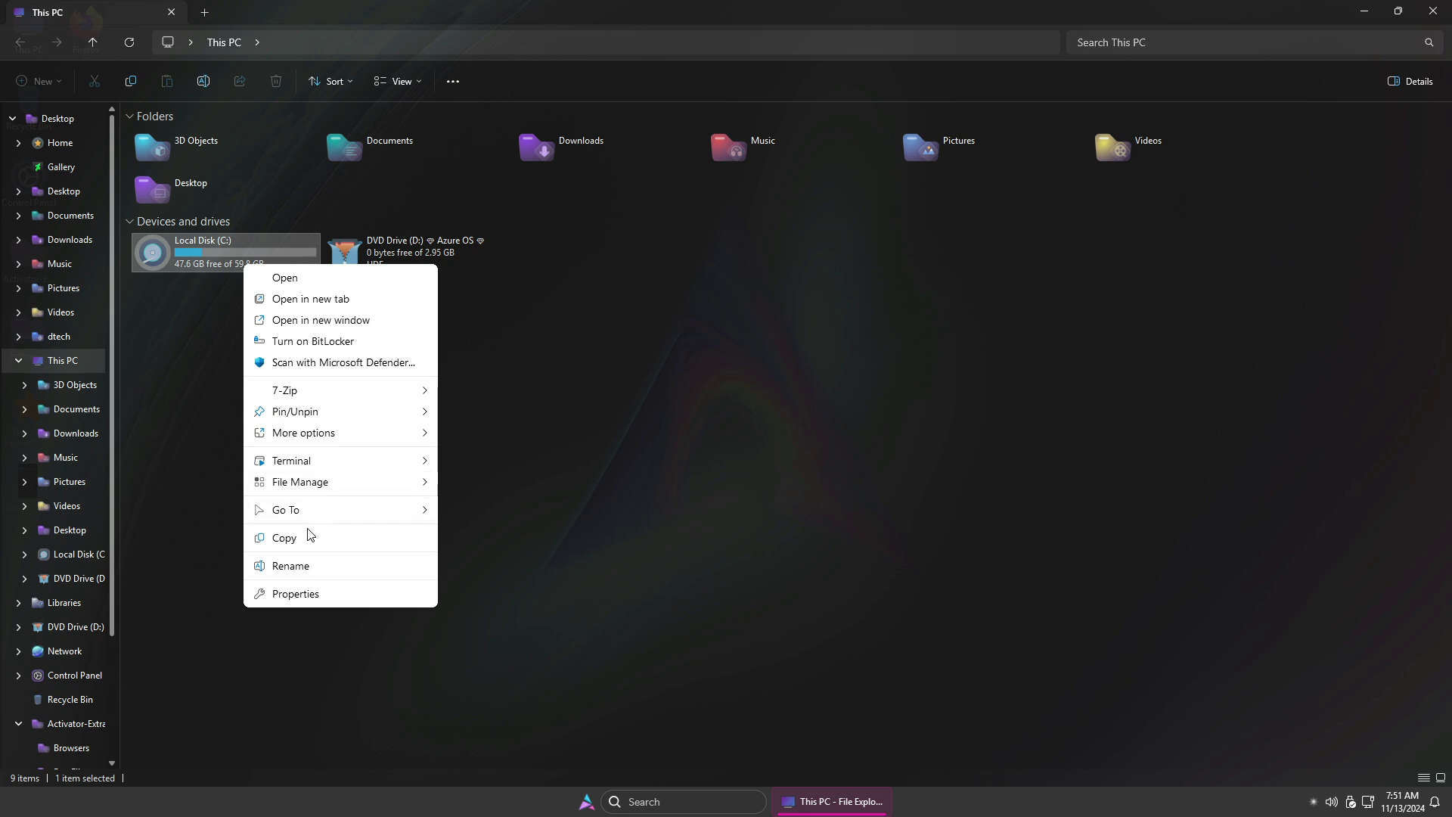
pyautogui.click(299, 596)
pyautogui.moveTo(352, 285); pyautogui.dragTo(842, 174)
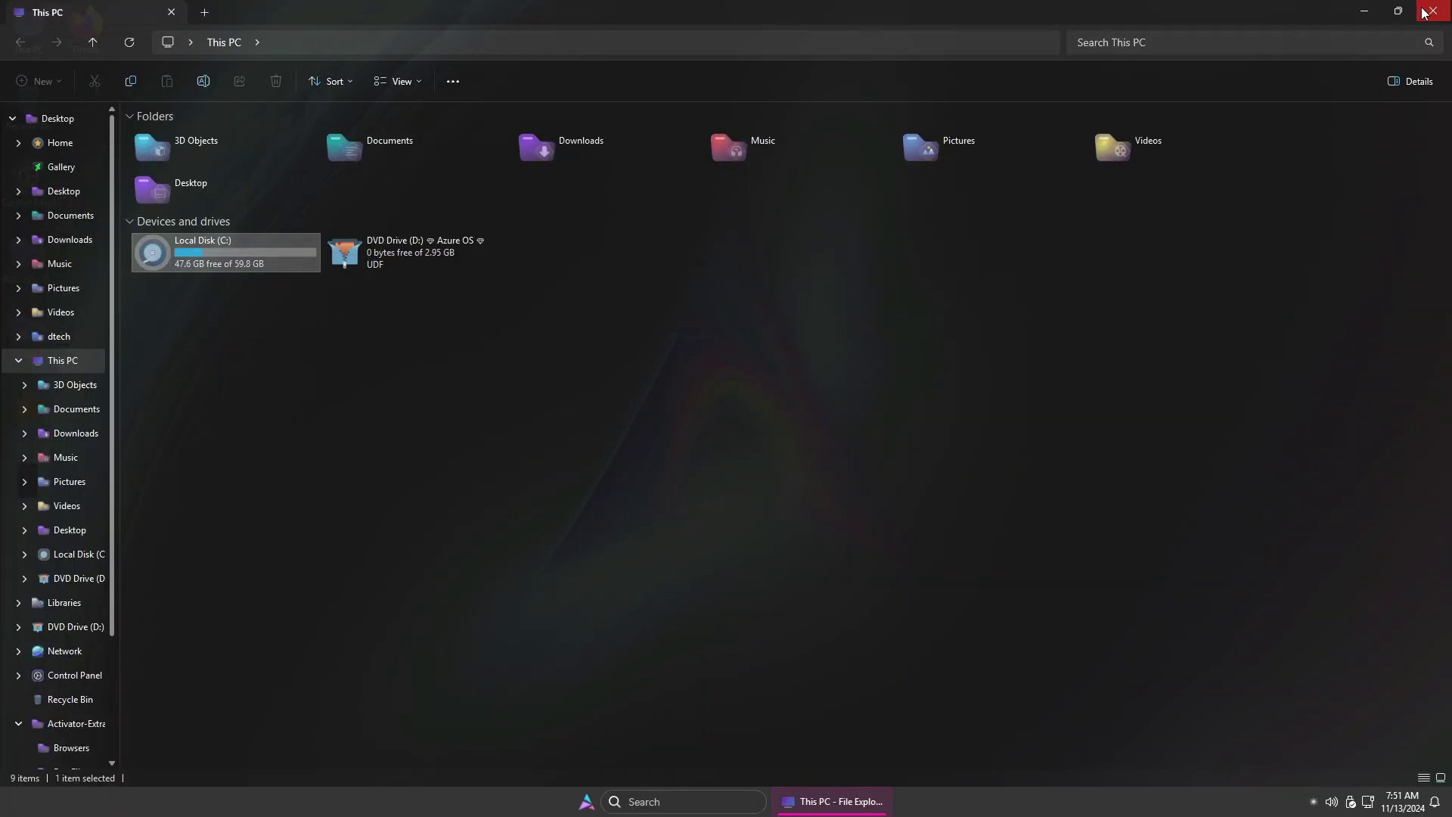
pyautogui.click(1424, 12)
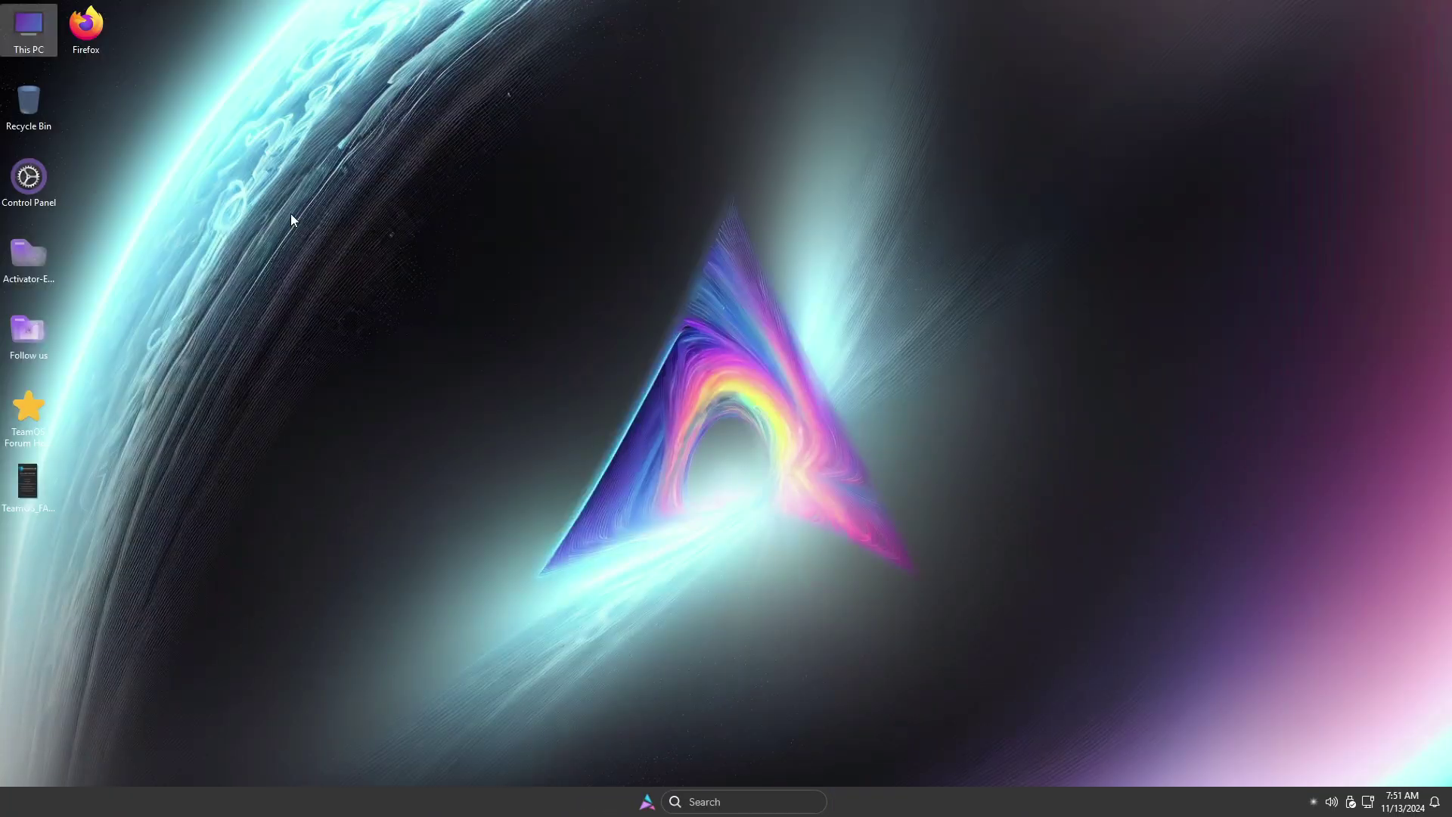
# - Open the list of installed programs in Control Panel and go through its entries from 7-Zip to StartAllBack
pyautogui.doubleClick(22, 191)
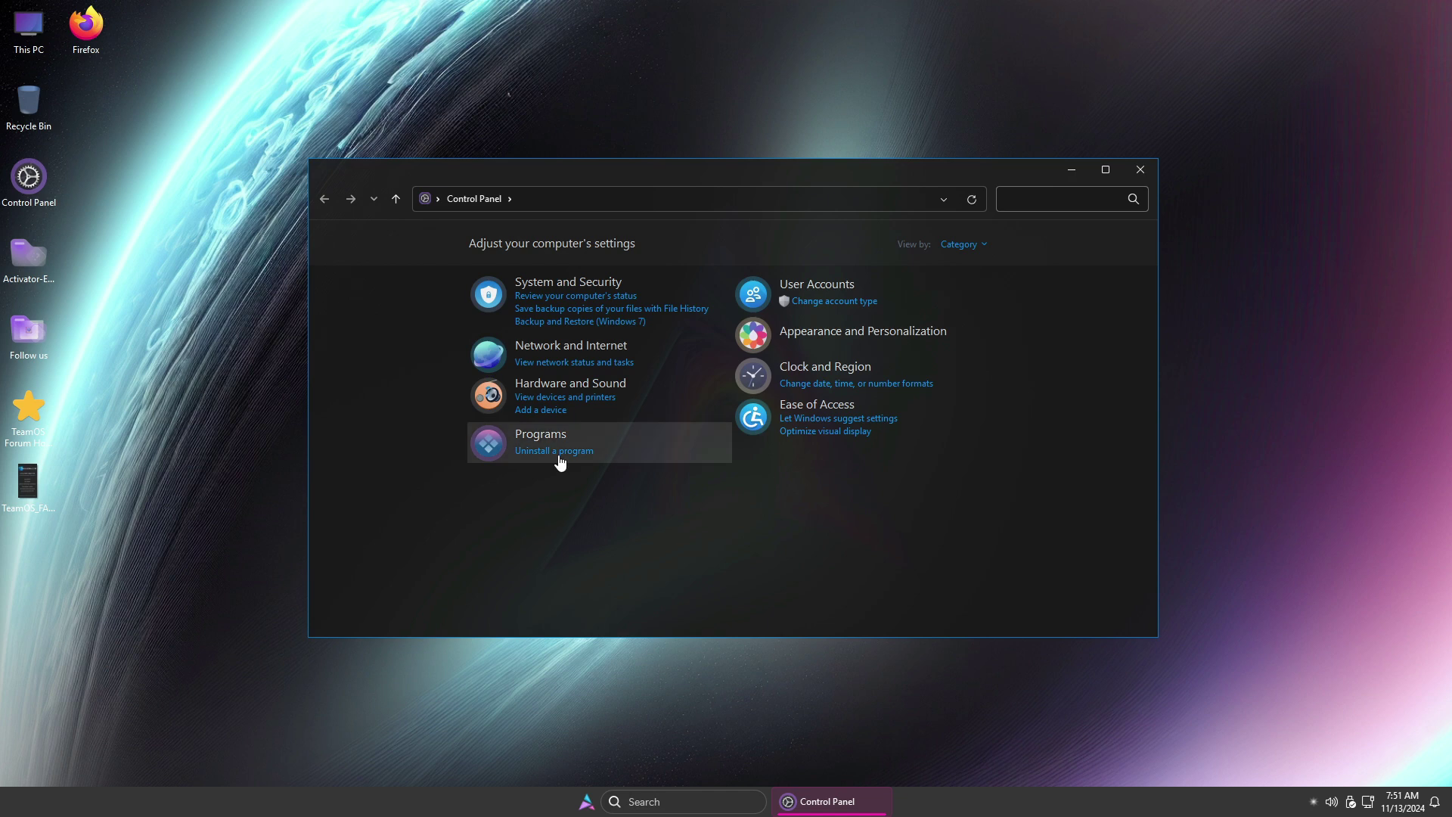
pyautogui.click(558, 453)
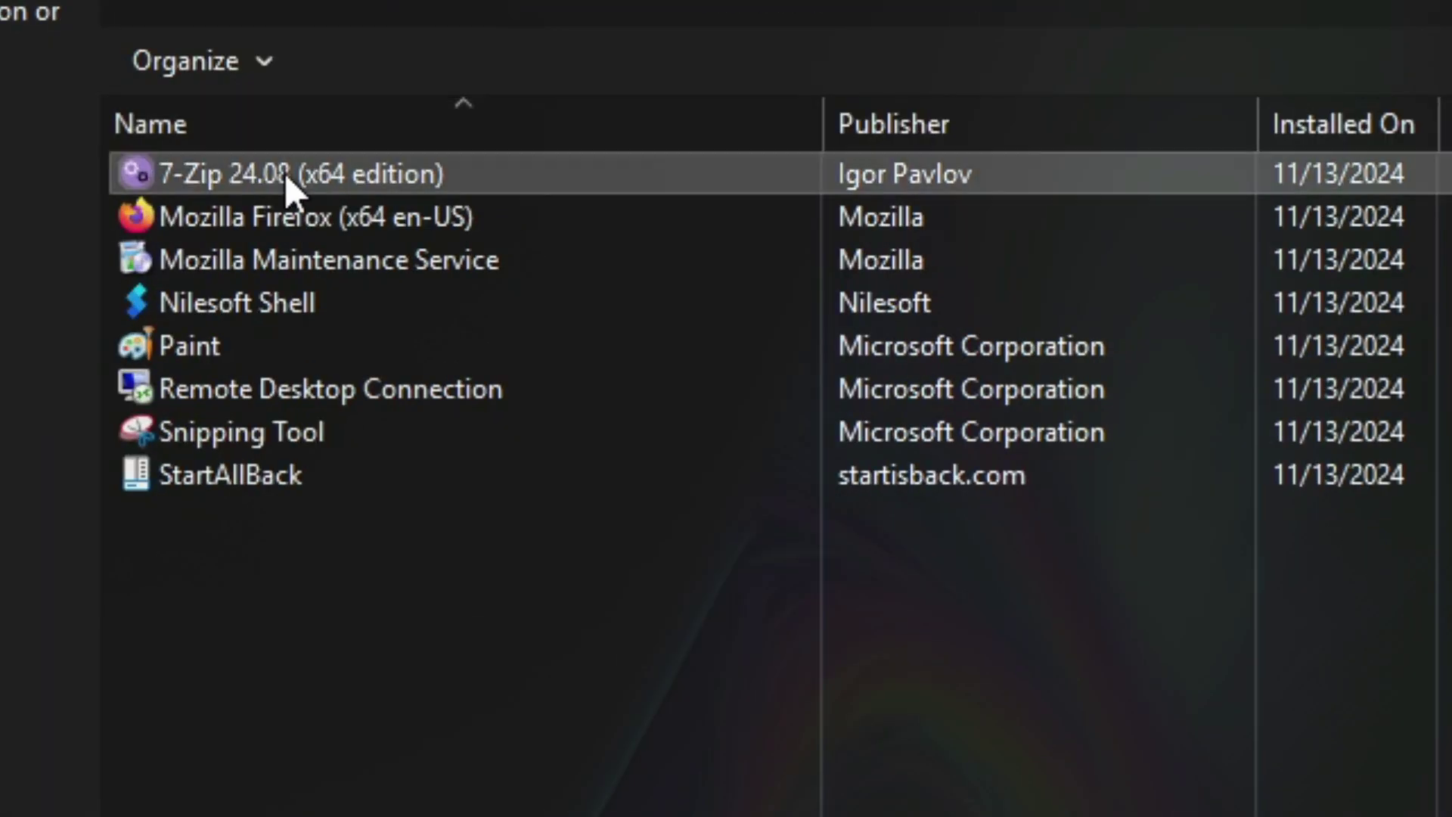
pyautogui.click(287, 175)
pyautogui.click(271, 220)
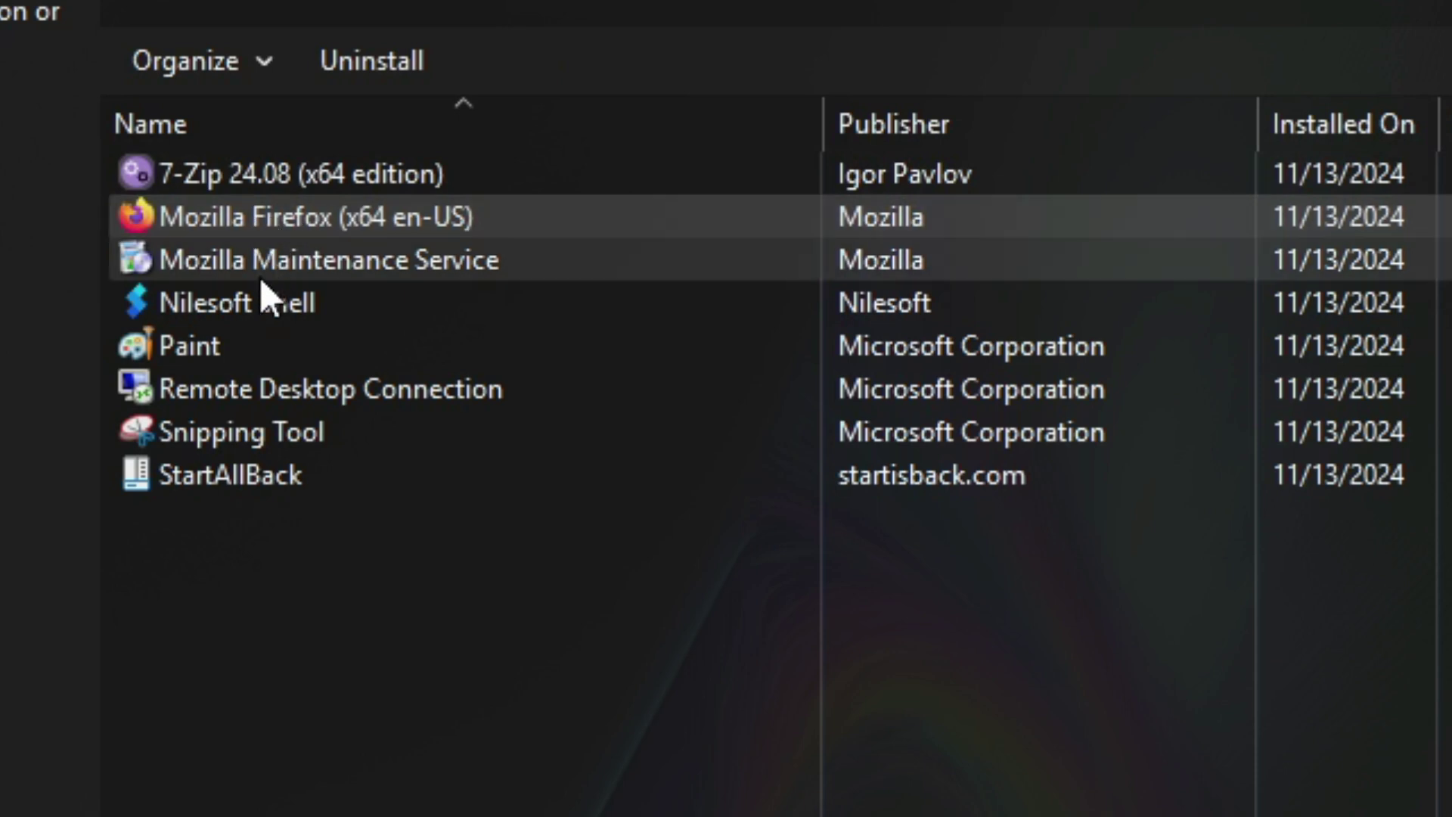
pyautogui.click(285, 304)
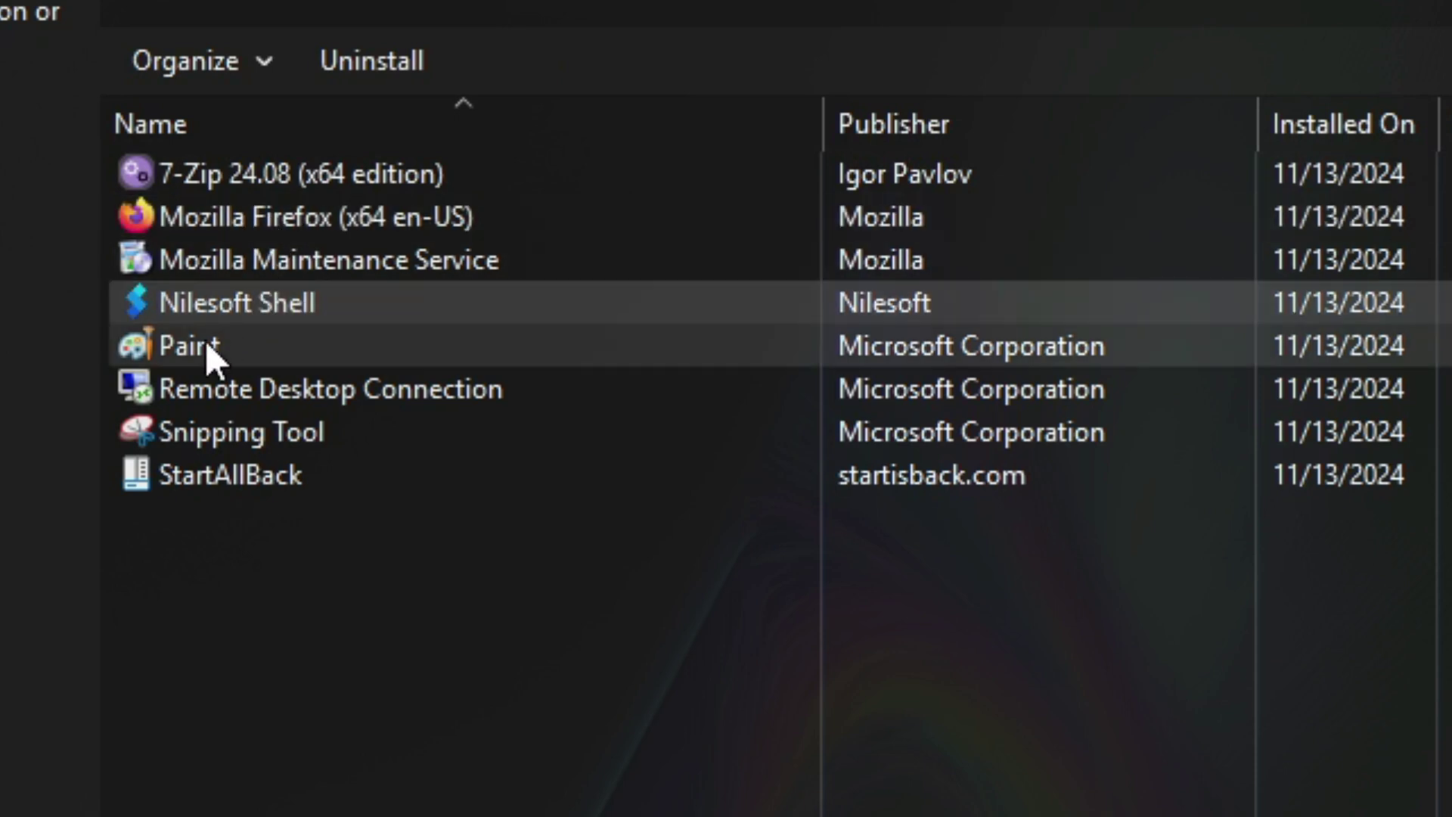
pyautogui.click(191, 345)
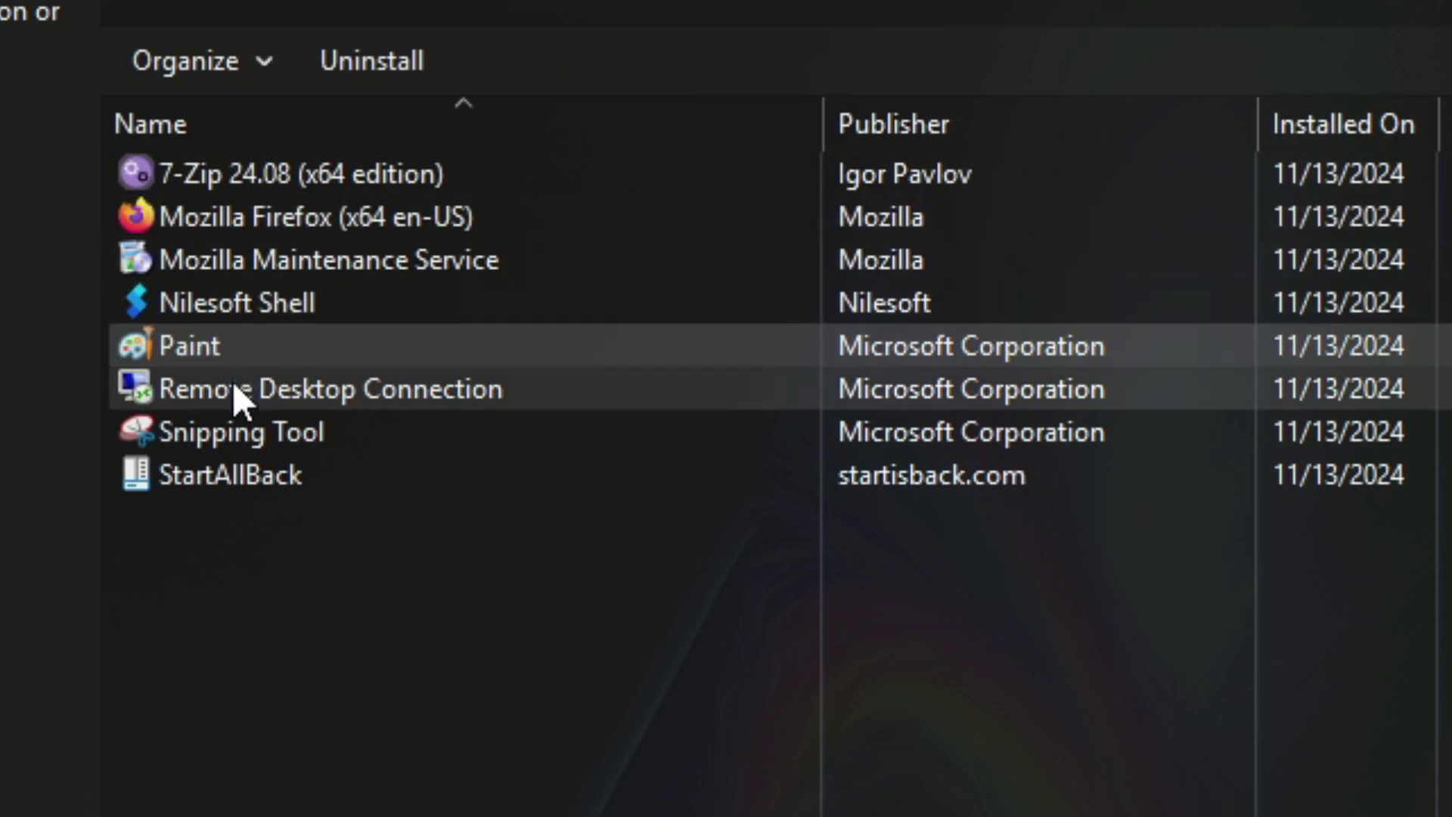
pyautogui.click(274, 378)
pyautogui.click(263, 432)
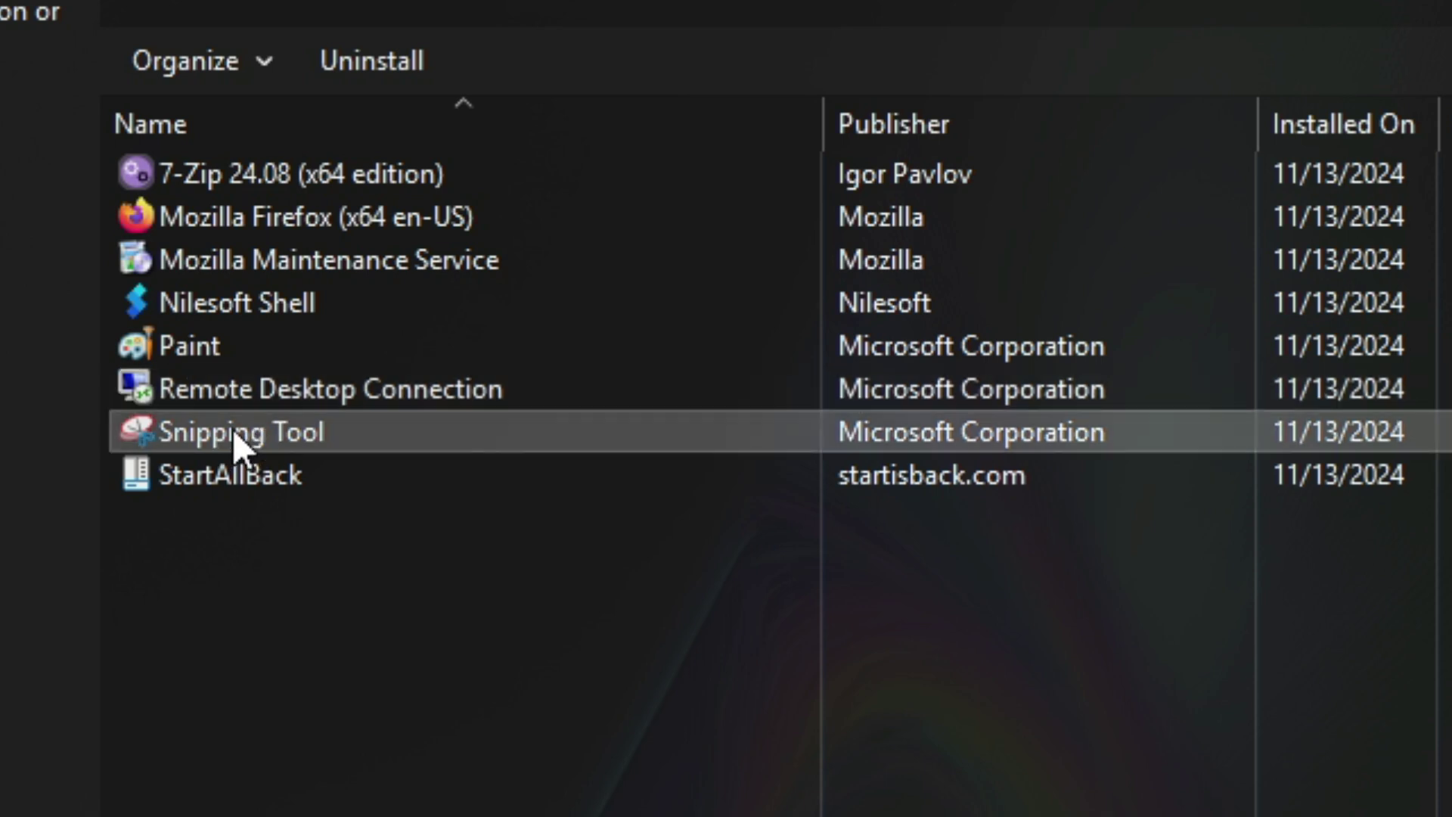
pyautogui.click(271, 488)
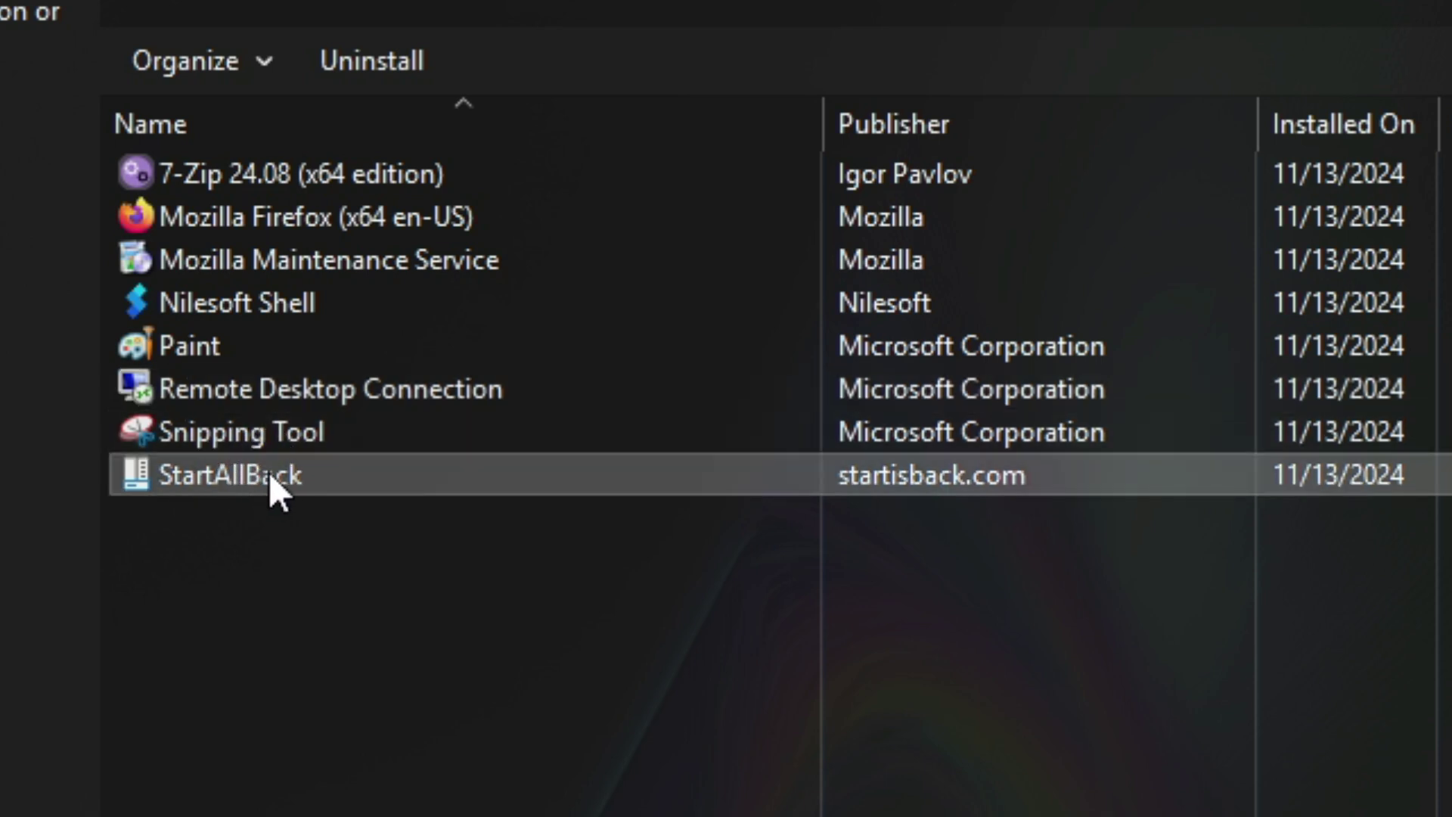
# - View the installed Windows updates and open the list of optional Windows features to examine the .NET Framework entries
pyautogui.click(38, 2)
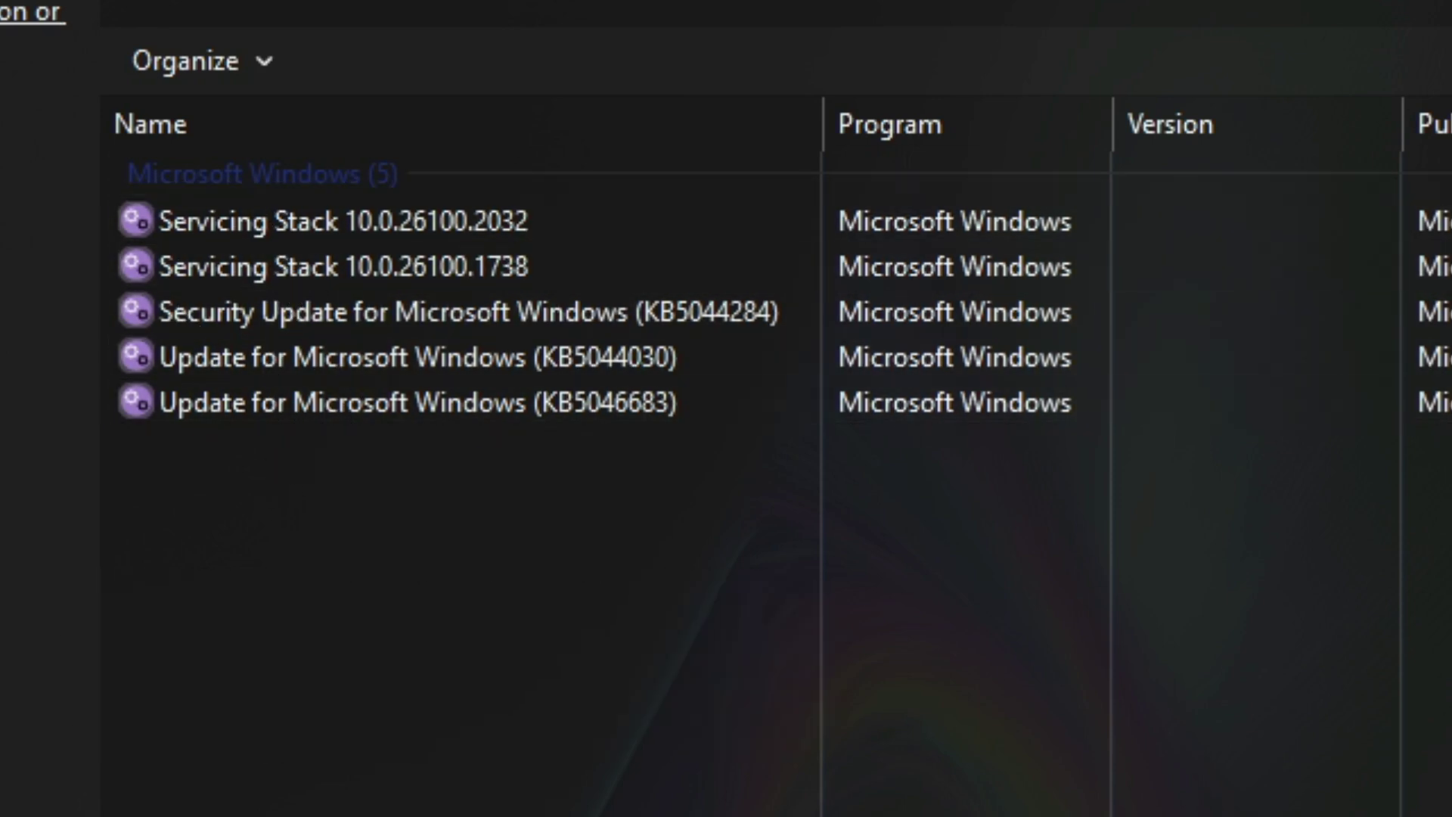
pyautogui.click(34, 13)
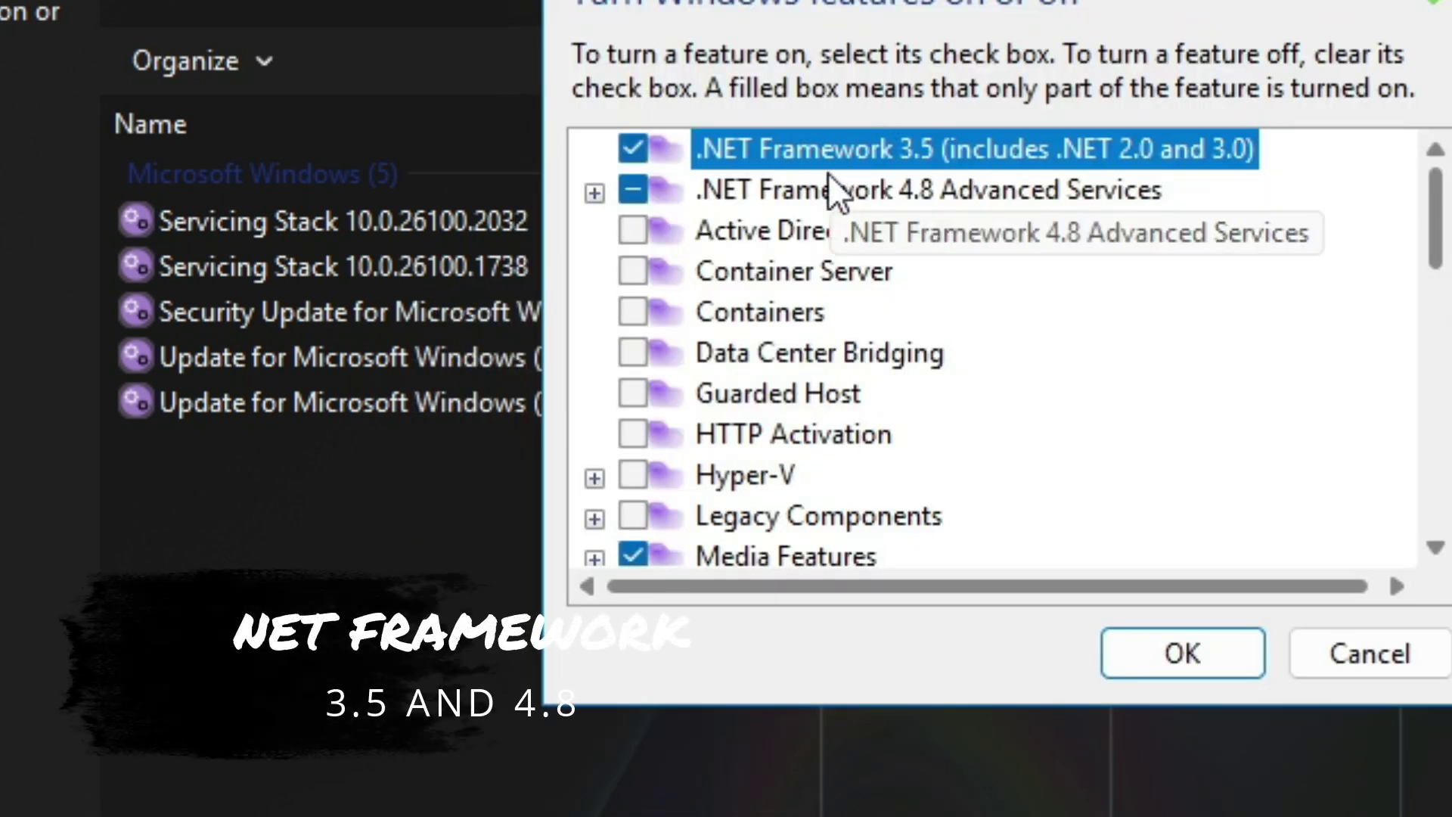
# - Look through the list of optional Windows features, from the .NET Framework entries down to the SMB and TCP entries
pyautogui.click(828, 174)
pyautogui.click(844, 151)
pyautogui.scroll(-8, 956, 372)
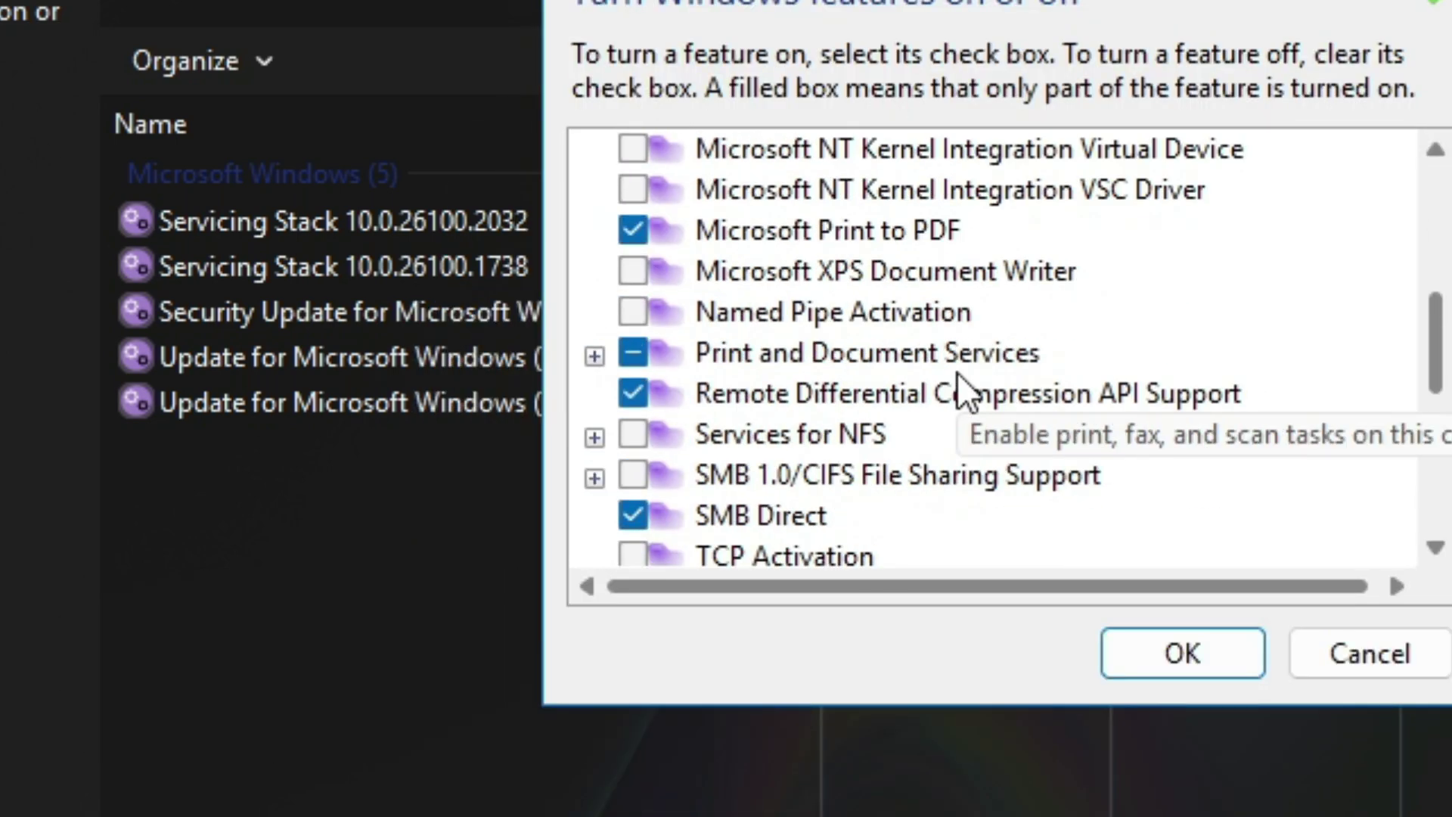
pyautogui.scroll(-1, 955, 372)
pyautogui.scroll(7, 955, 372)
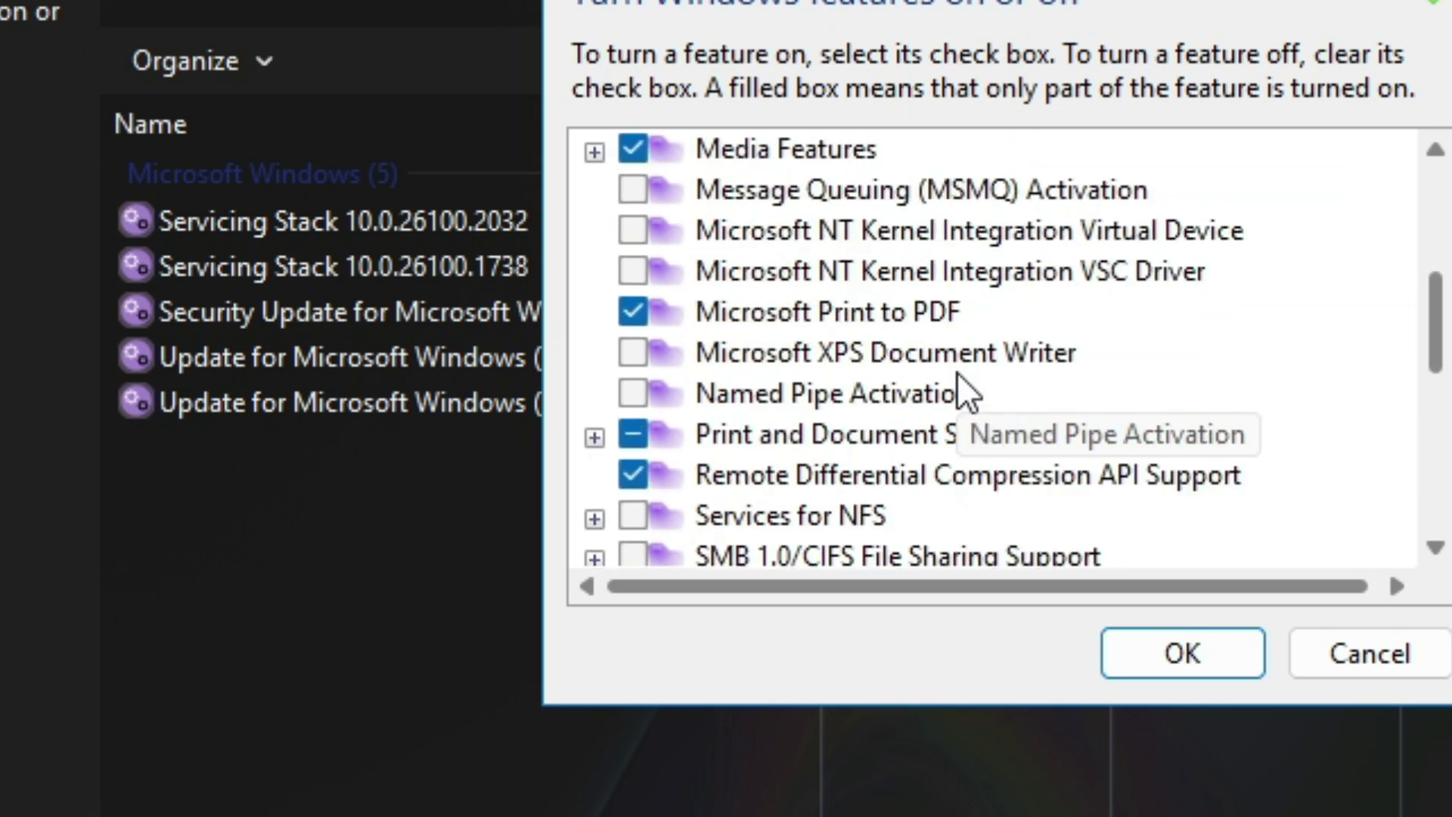
pyautogui.scroll(2, 956, 372)
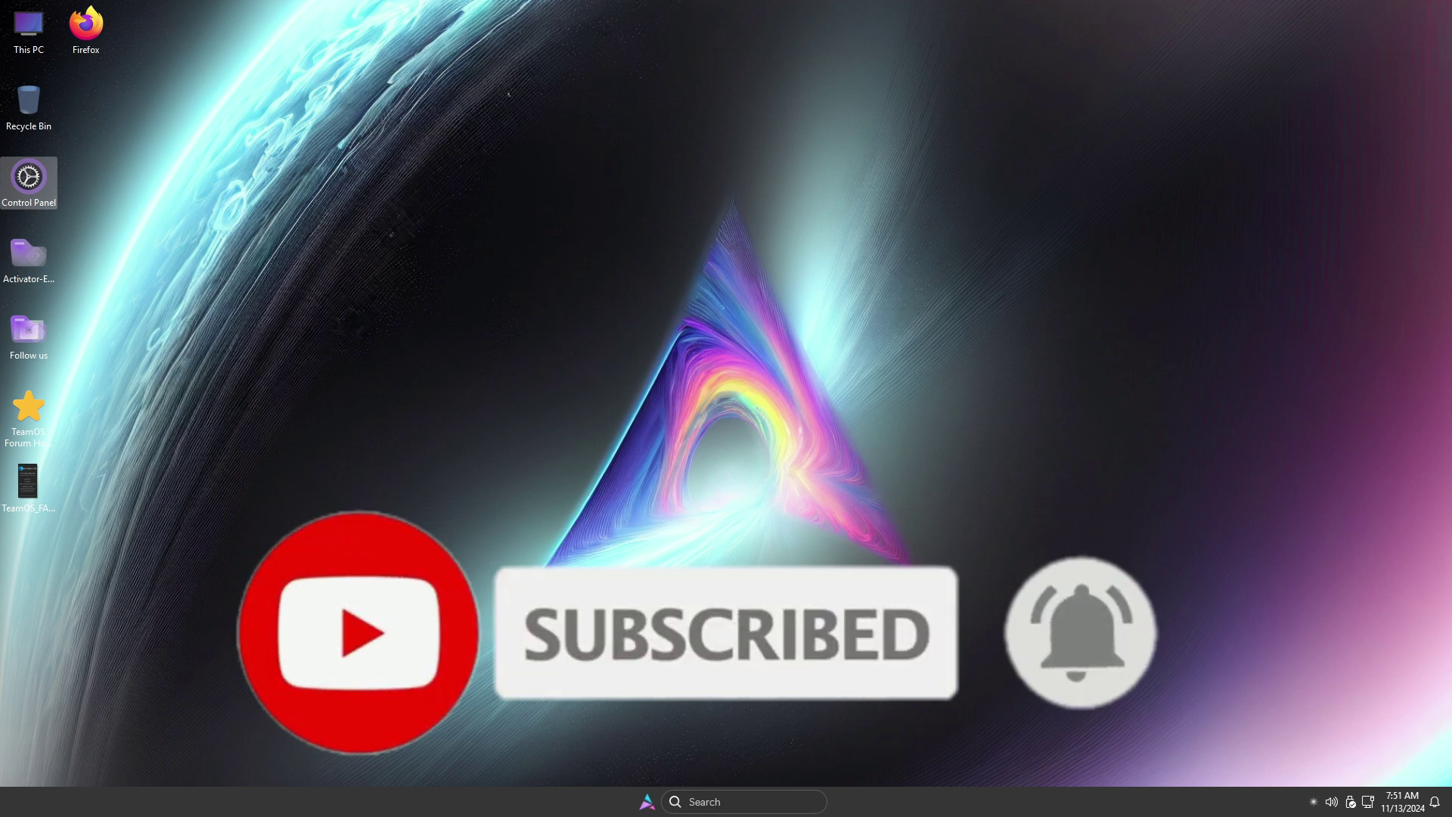
# - Open Windows Settings in a maximized window and view the list of installed apps
pyautogui.press('super+i')
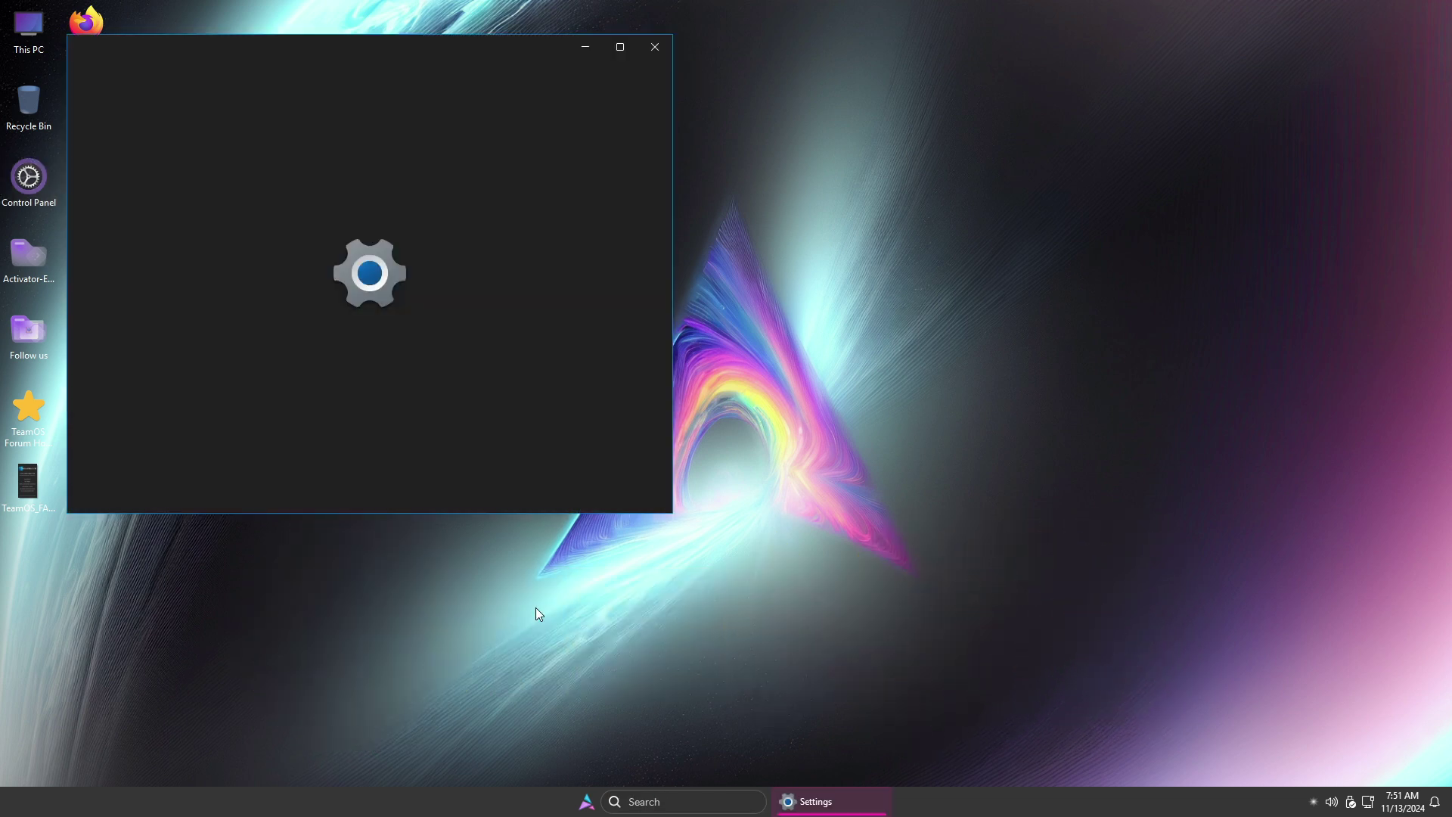
pyautogui.click(620, 46)
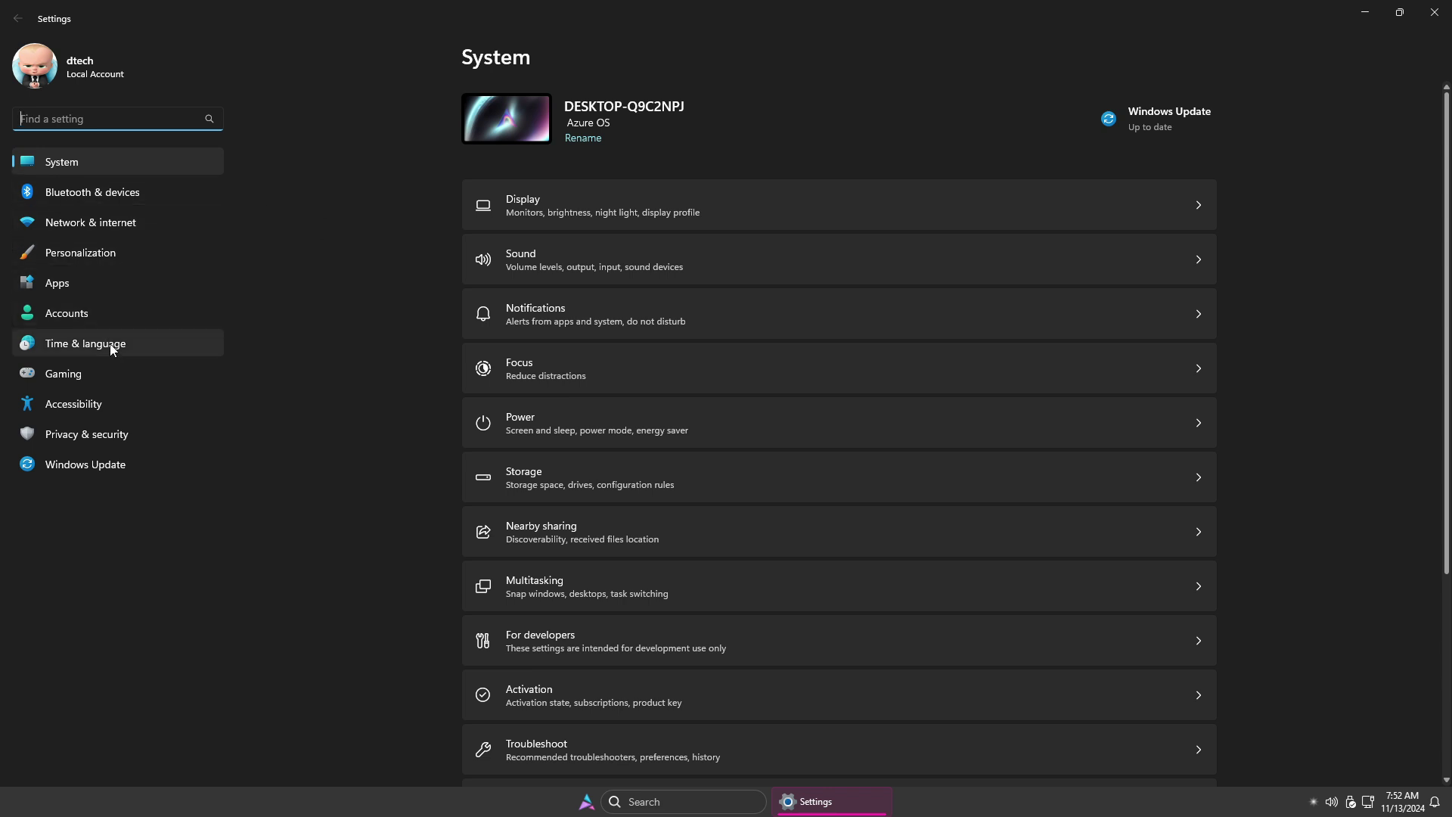
pyautogui.click(59, 283)
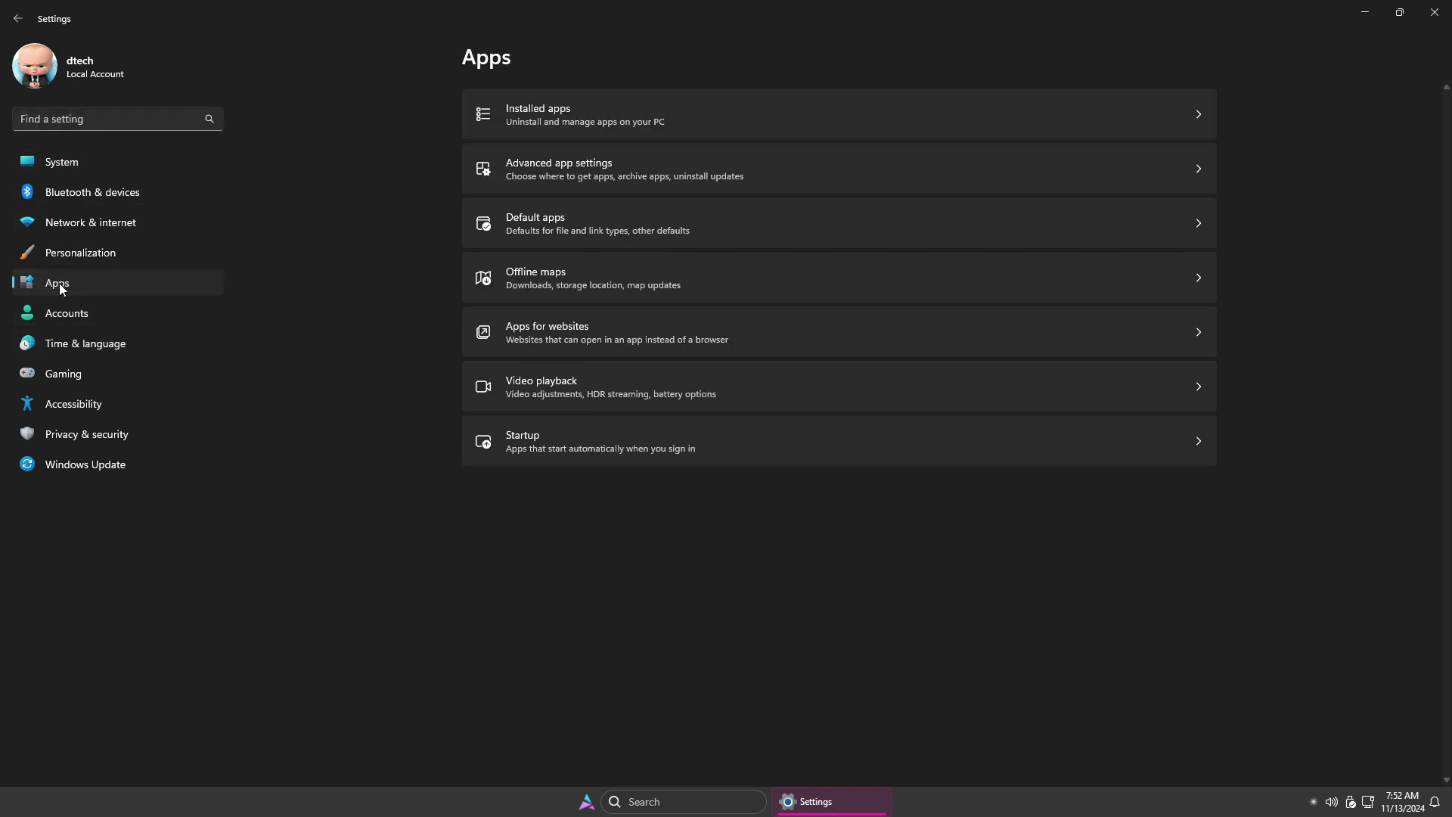
pyautogui.click(529, 123)
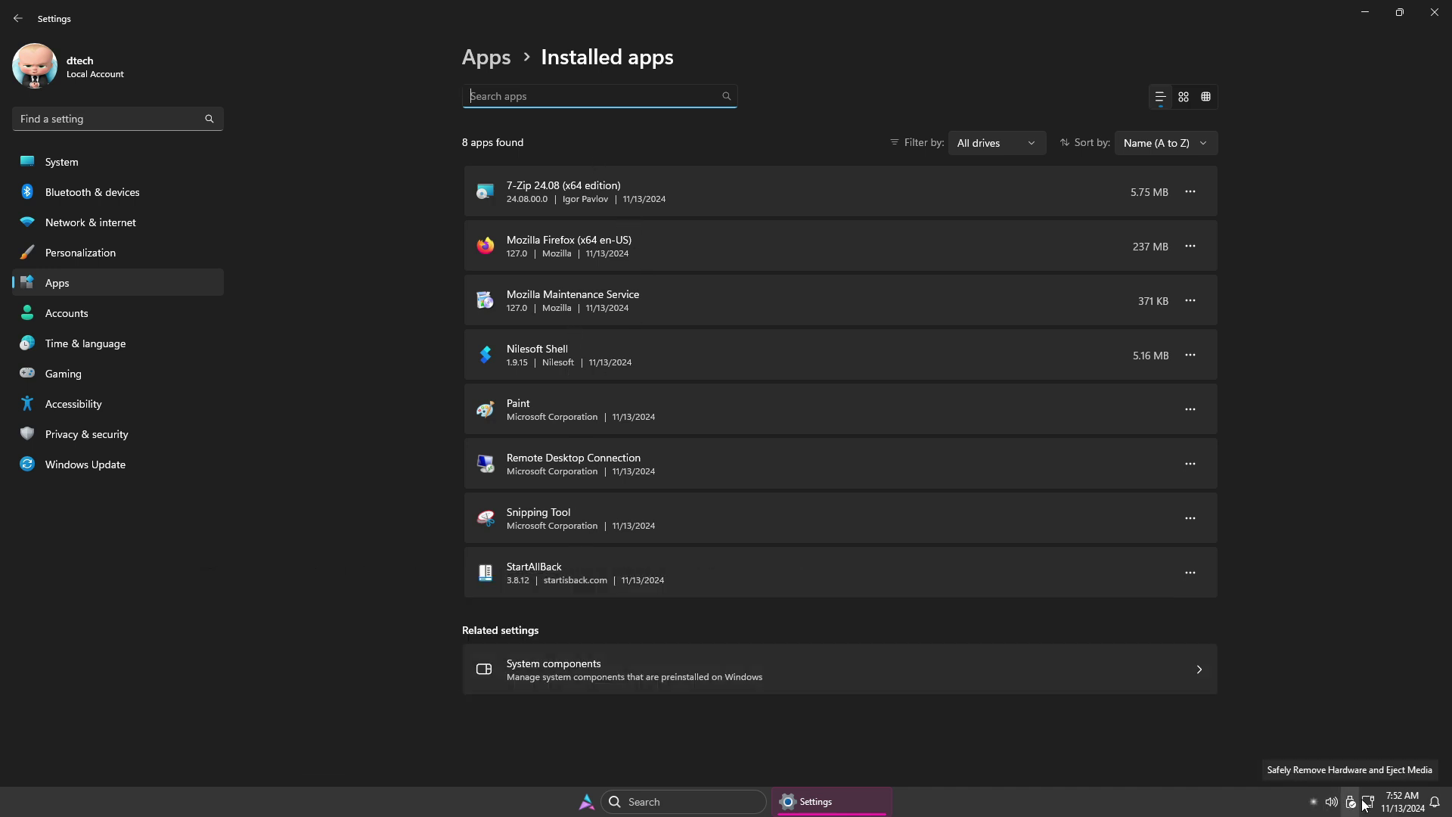
# - Open Windows Security from the Privacy & security settings, check its protection overview, and close it
pyautogui.click(107, 440)
pyautogui.click(555, 135)
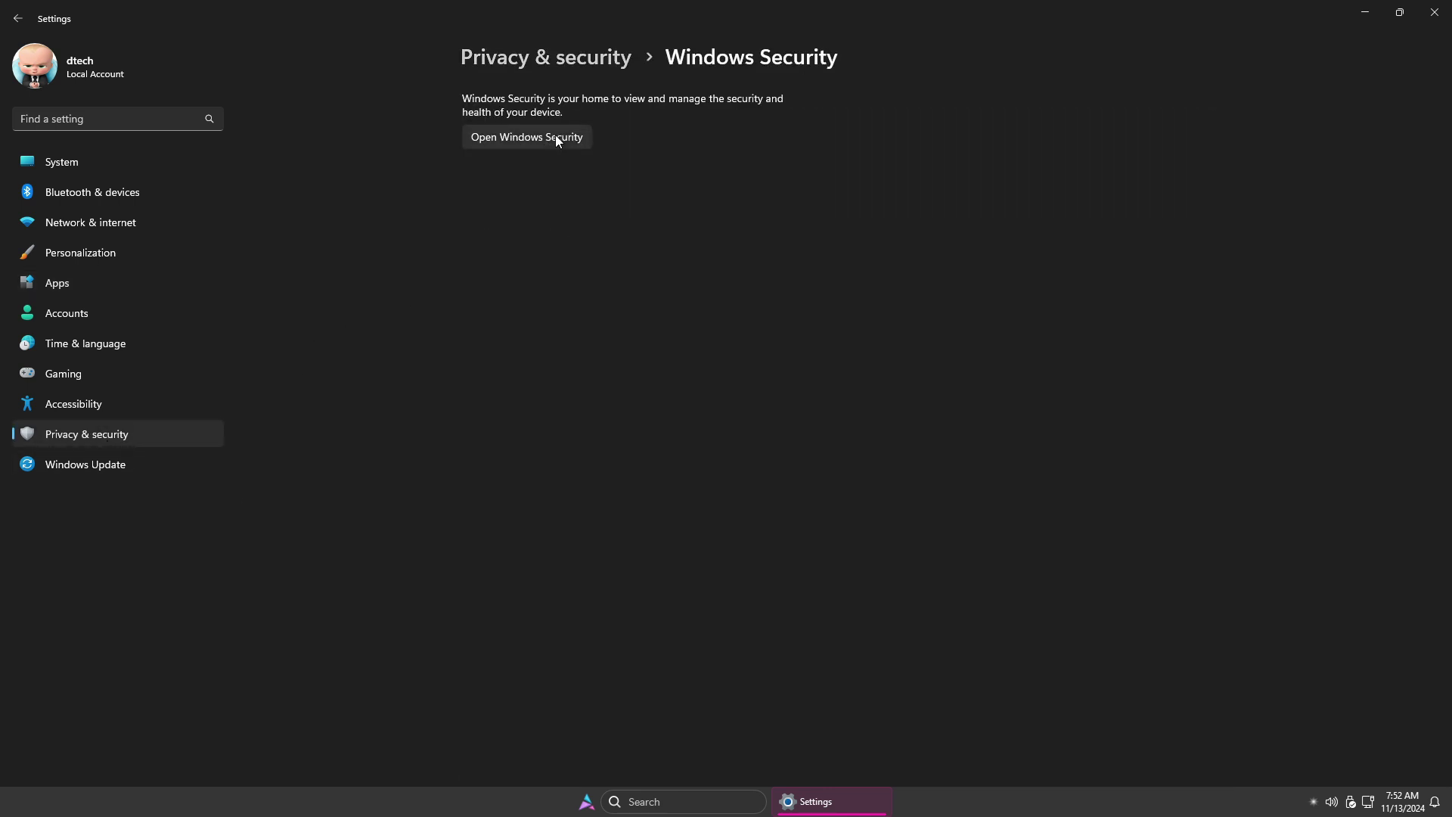
pyautogui.click(547, 137)
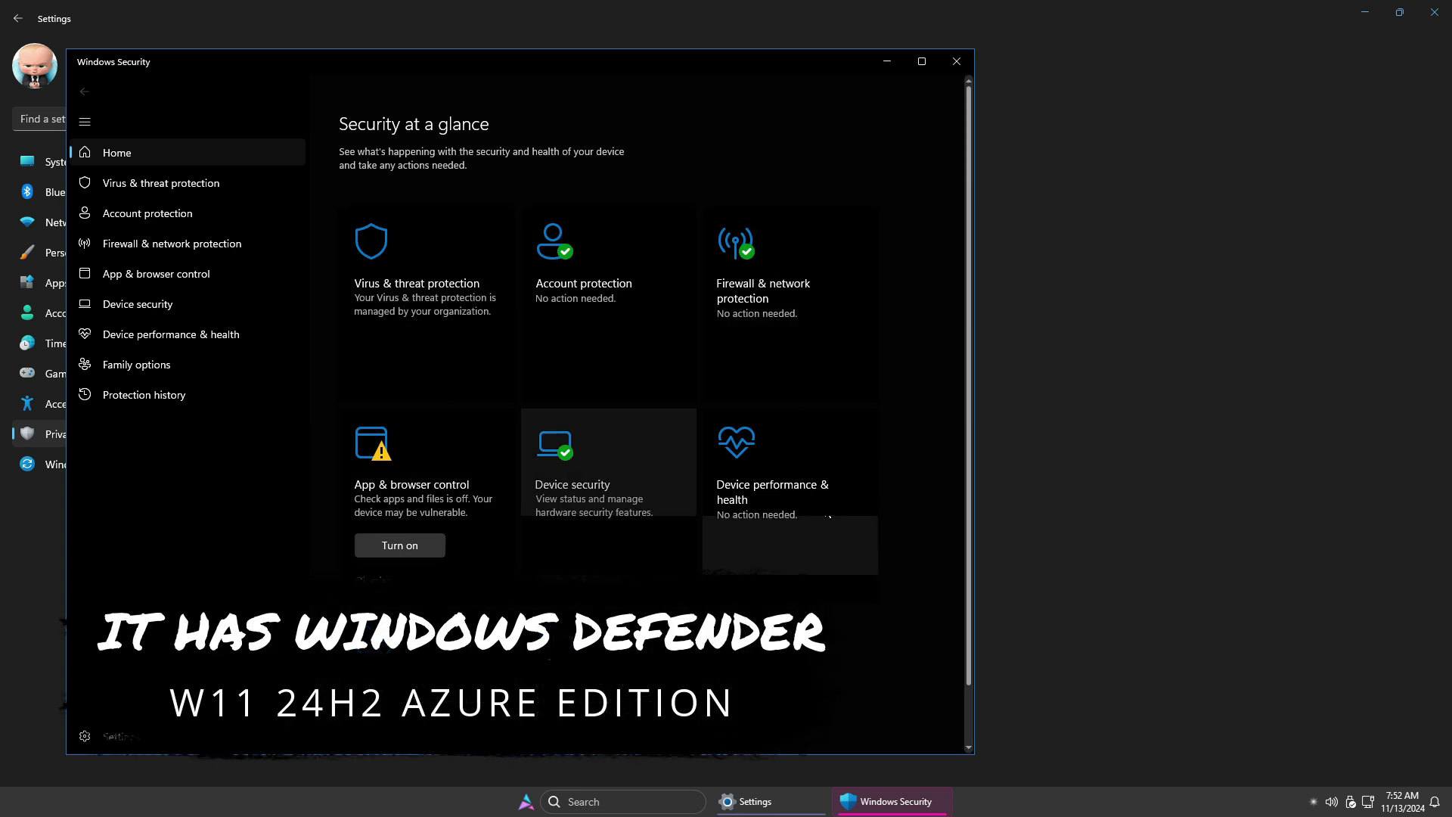
pyautogui.click(955, 63)
# - Check for new updates in Windows Update and close Settings
pyautogui.click(84, 469)
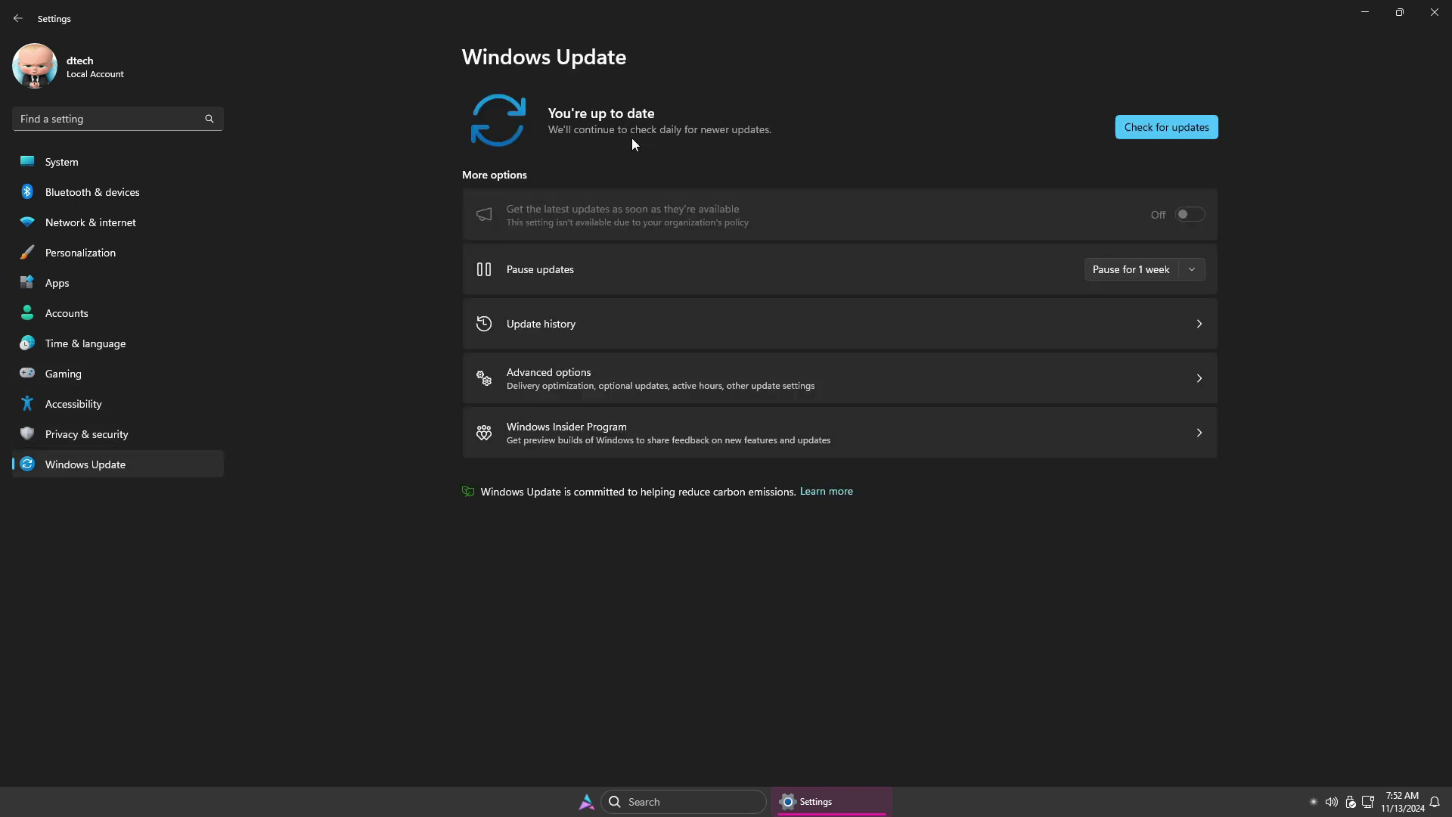
pyautogui.click(1162, 124)
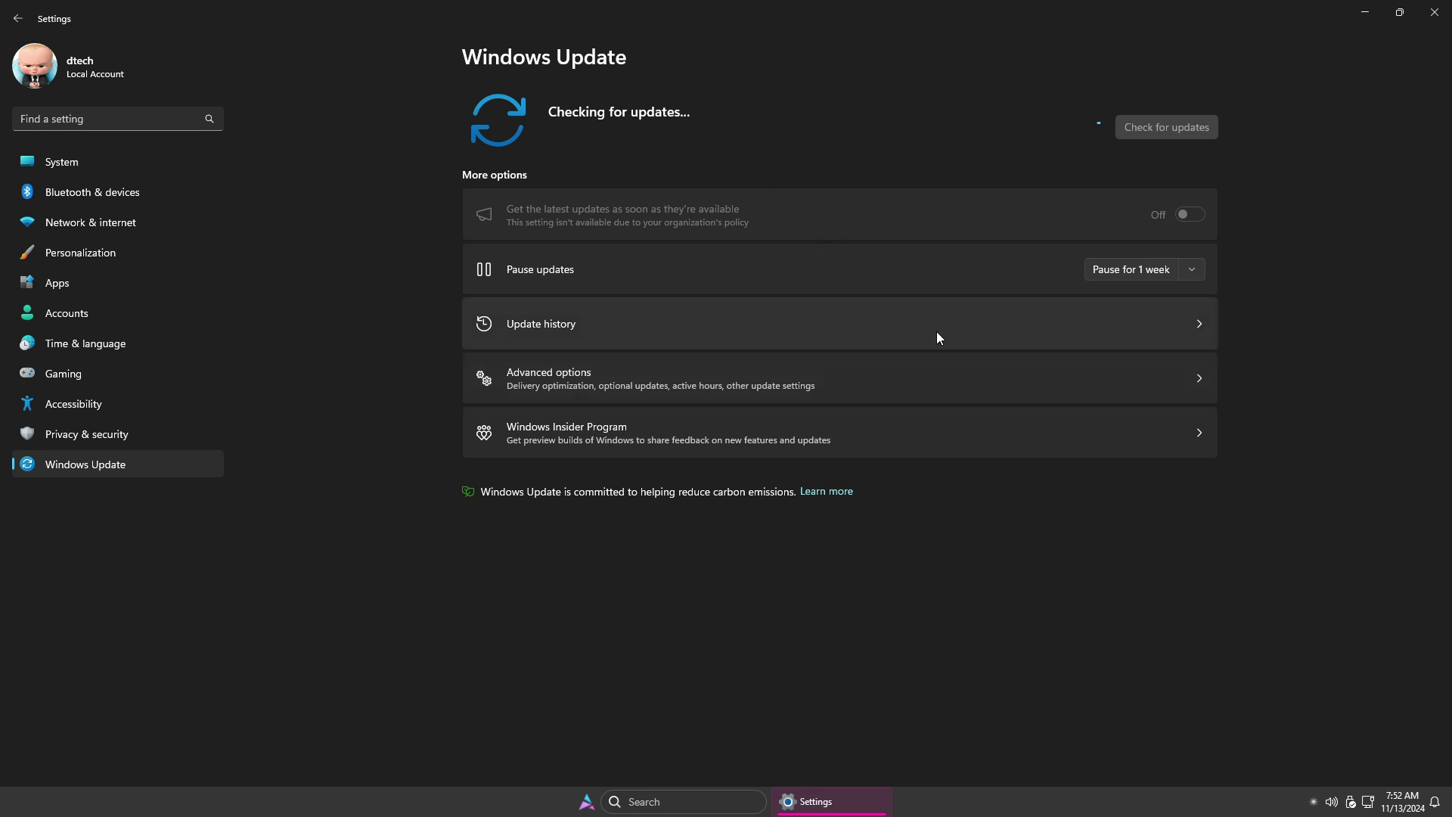
pyautogui.click(1444, 21)
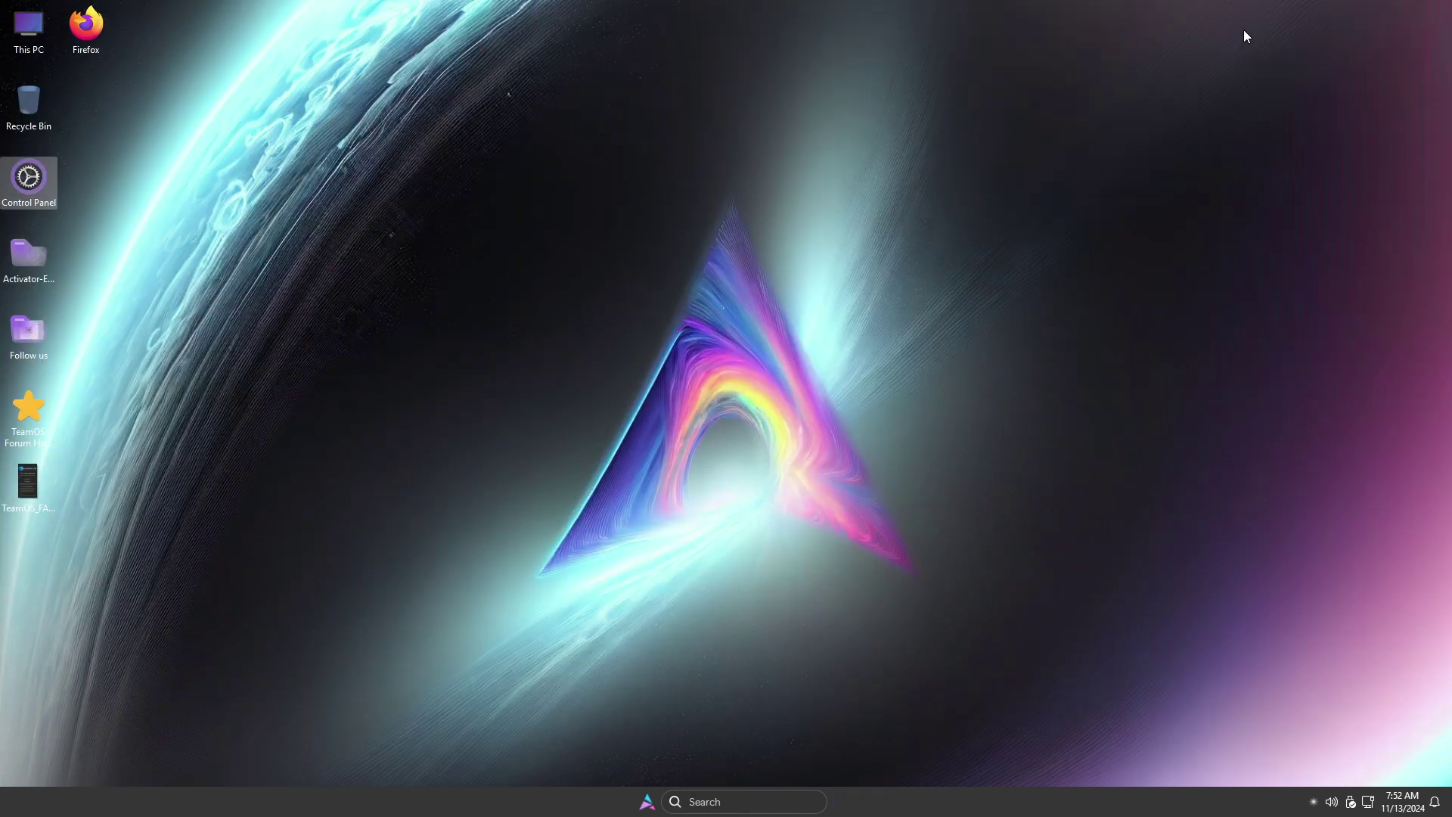
# - Examine the desktop context menu's entries and submenus, from Bluetooth and Choose Power Plan through SFC /SCANNOW and USB connections
pyautogui.rightClick(1243, 31)
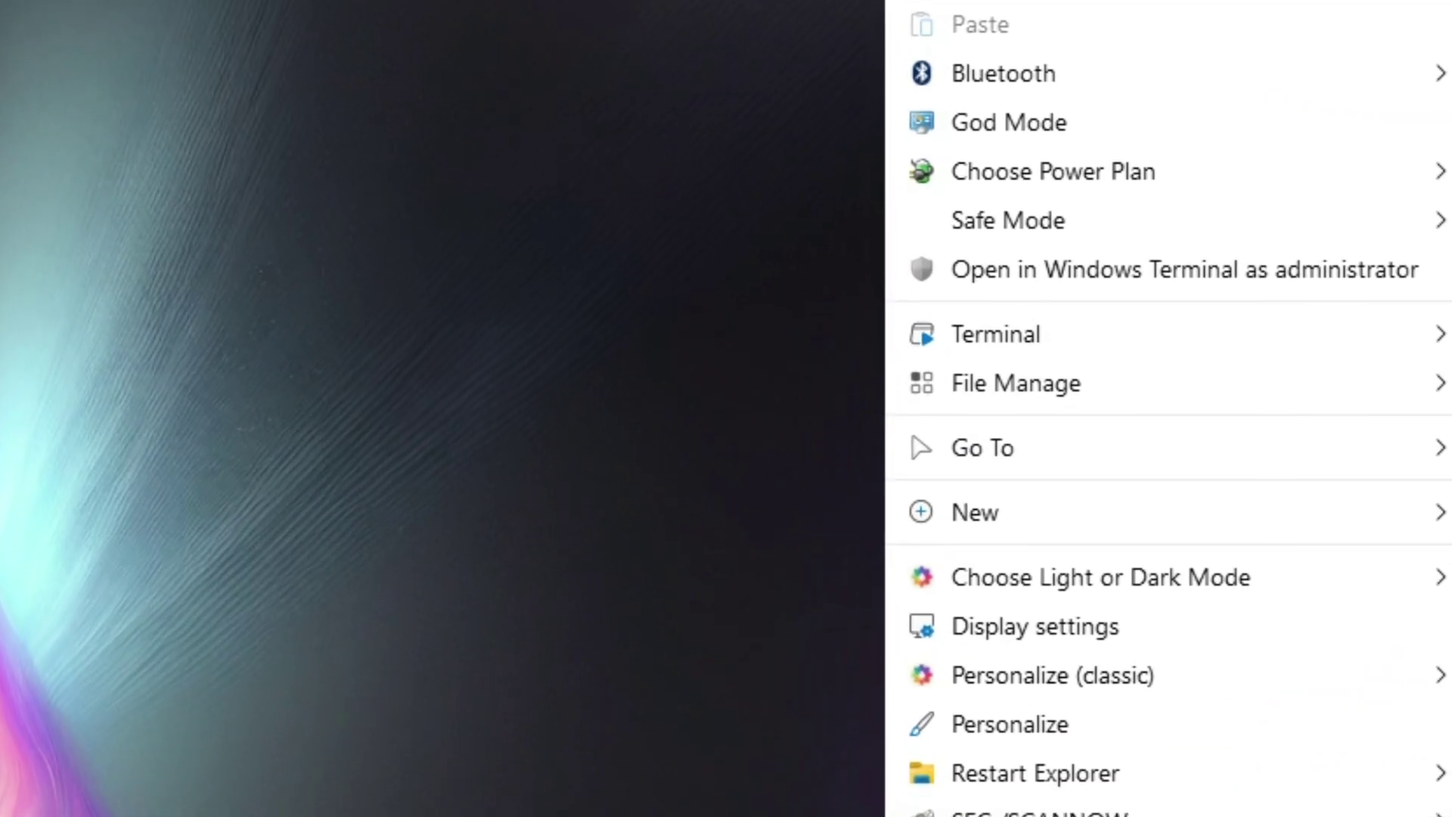
pyautogui.moveTo(1021, 73)
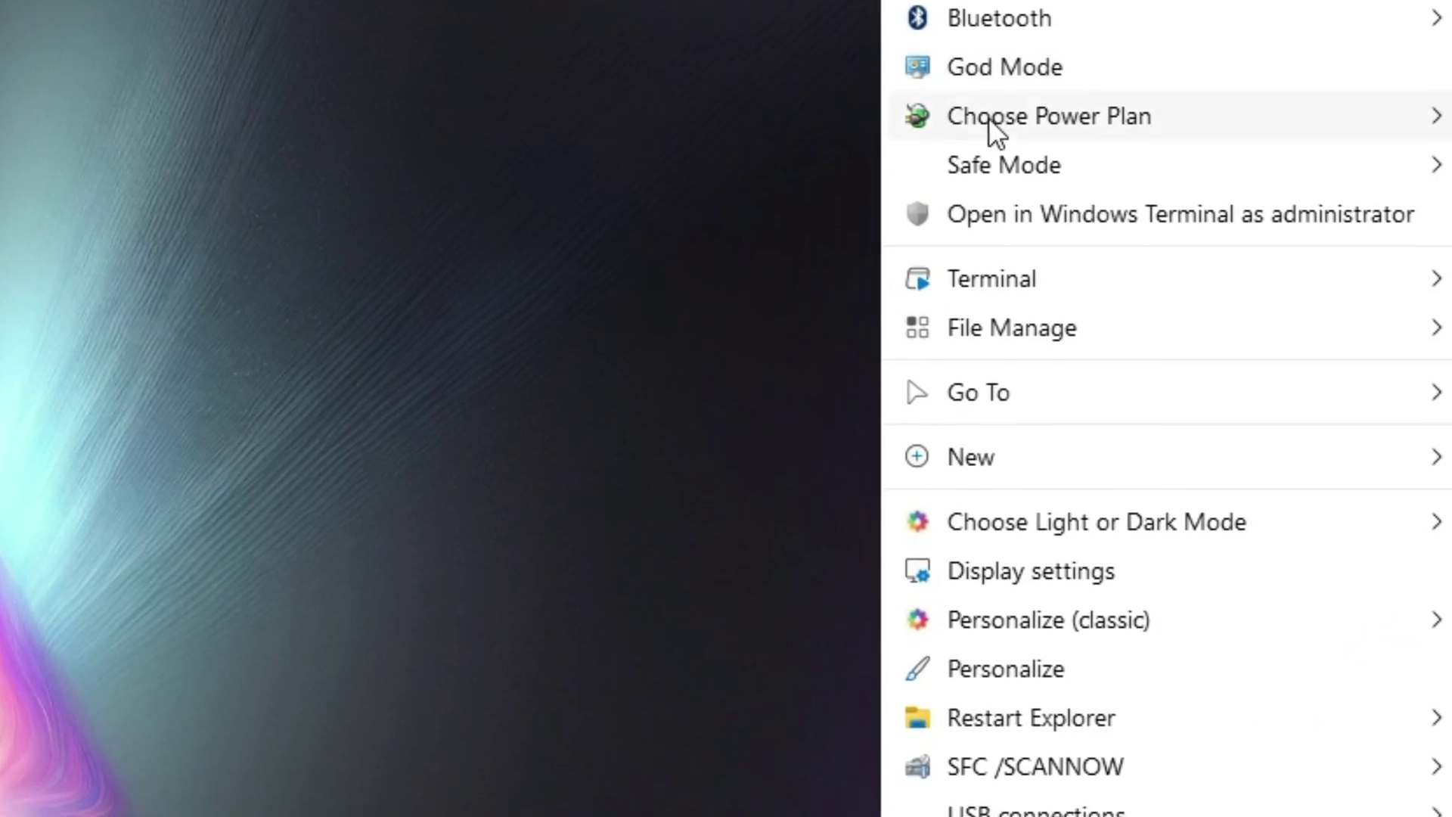
pyautogui.moveTo(990, 114)
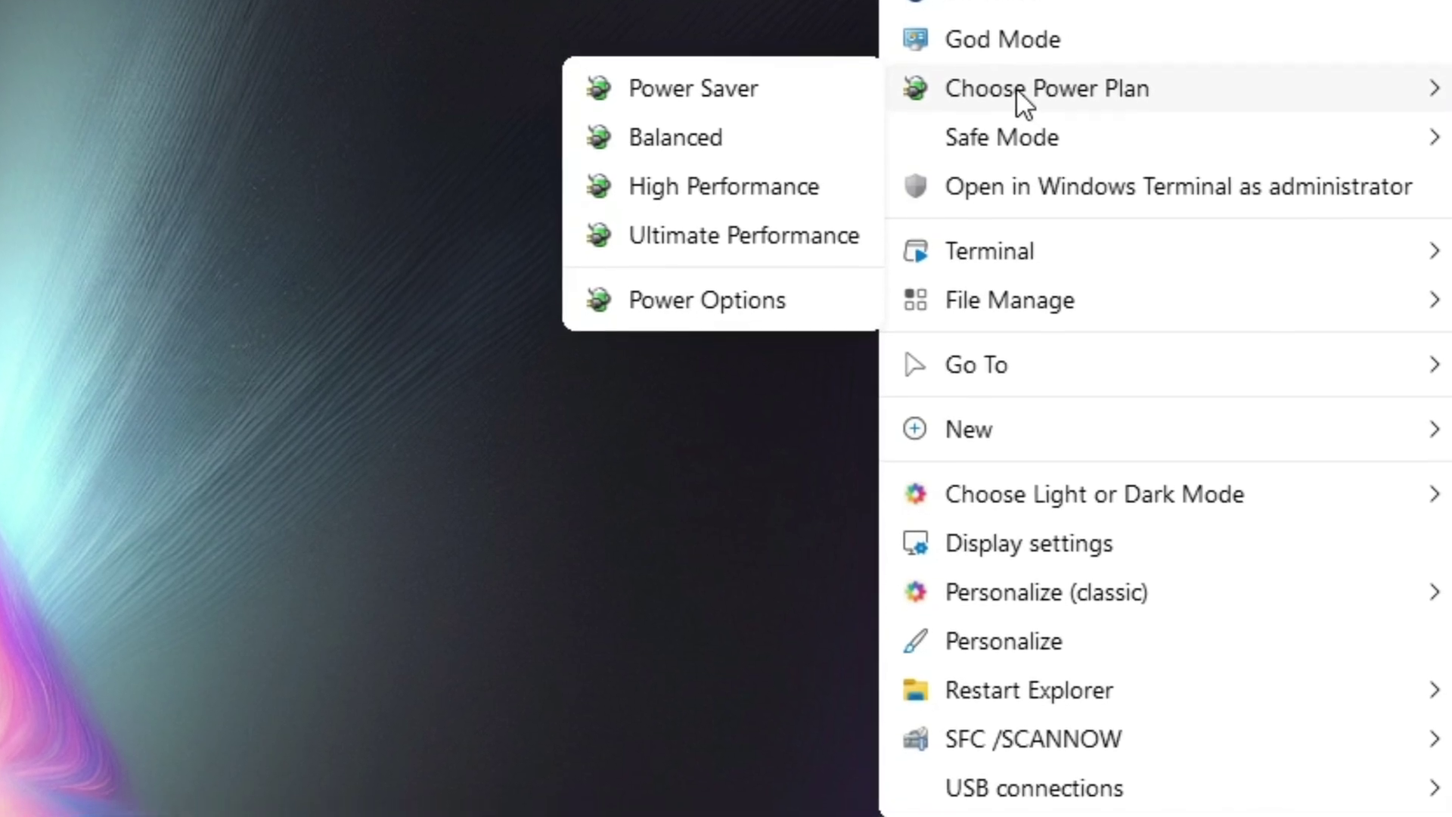
pyautogui.moveTo(1023, 136)
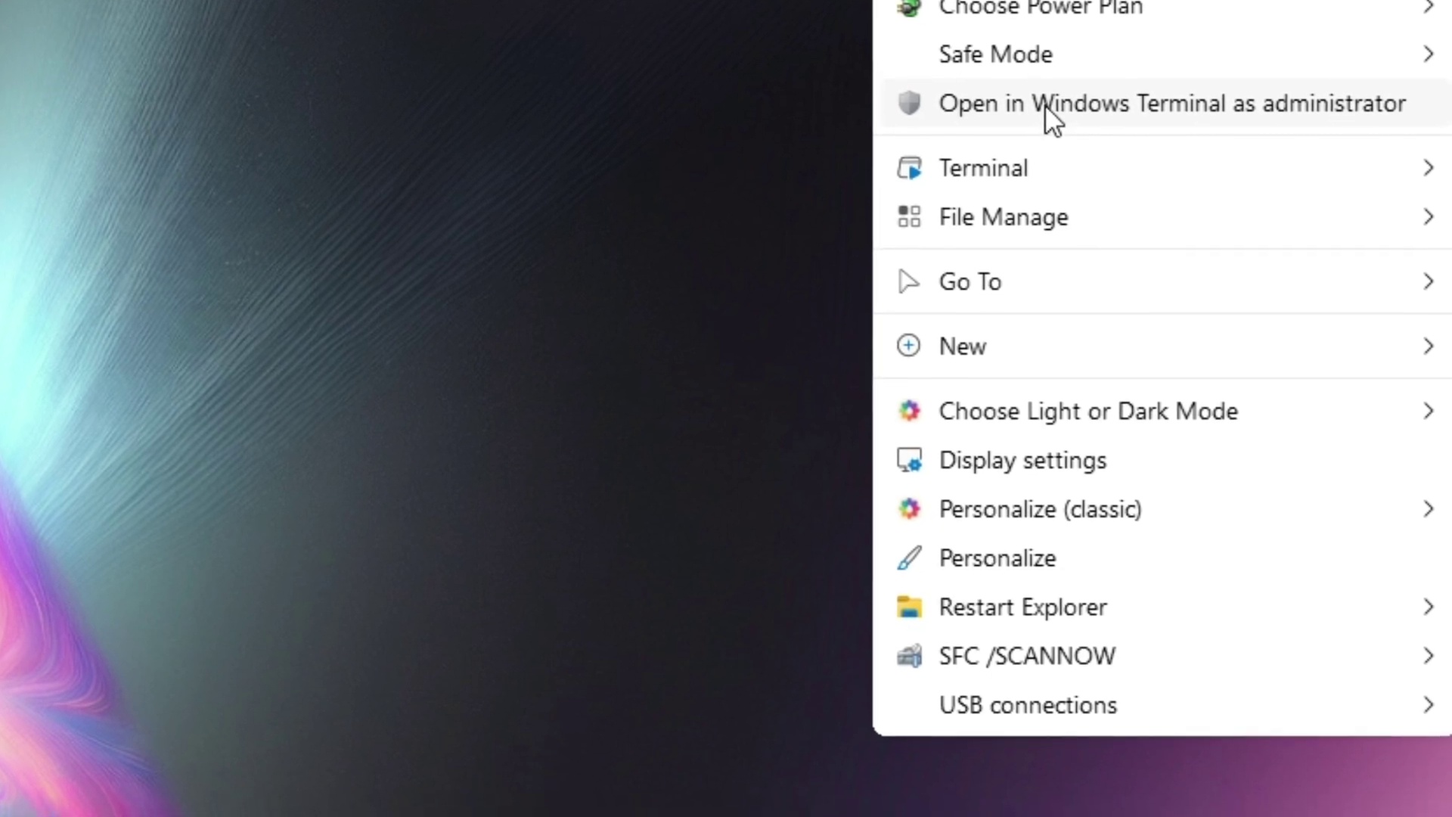
pyautogui.moveTo(990, 168)
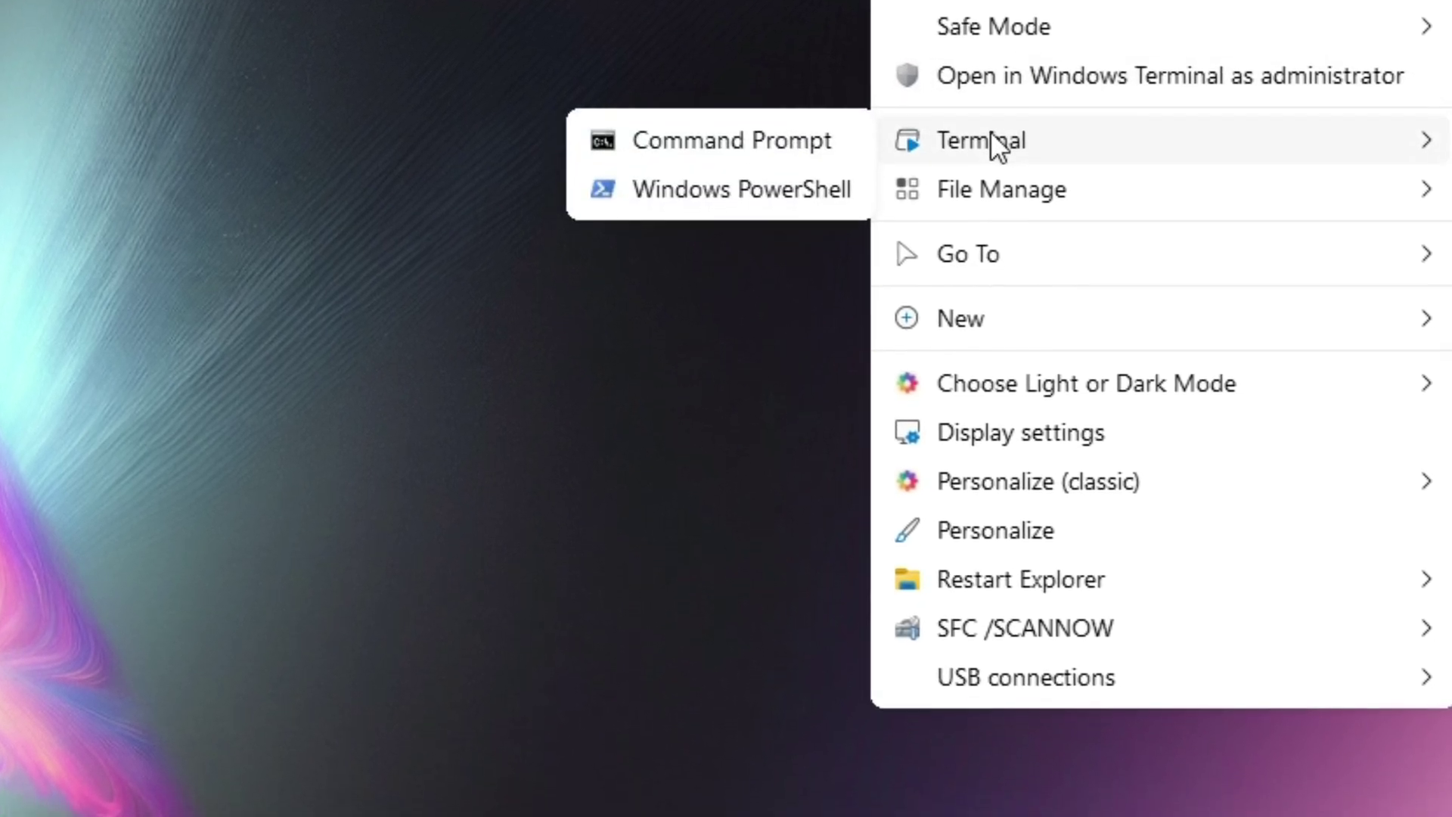
pyautogui.moveTo(1019, 201)
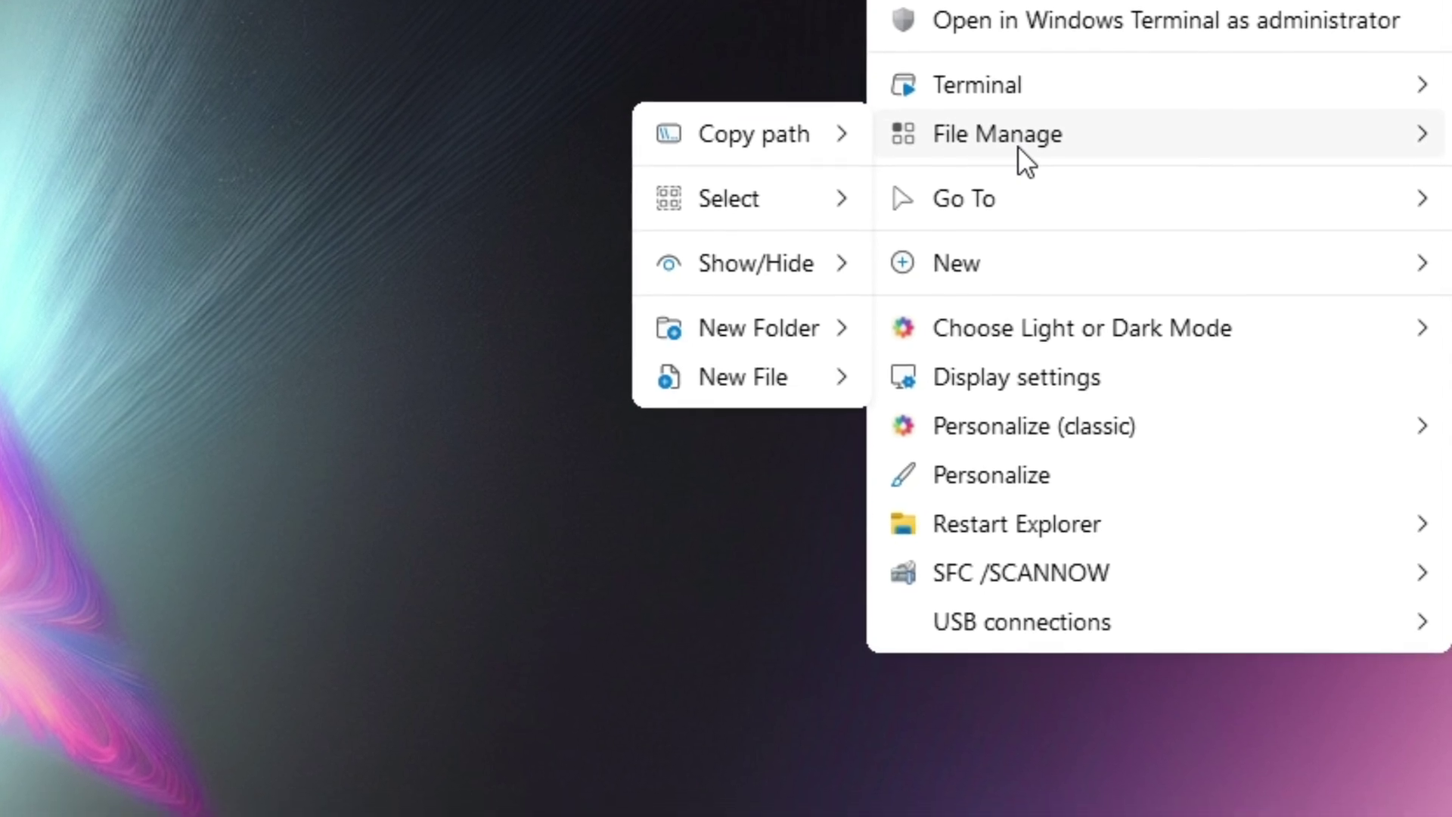
pyautogui.moveTo(1016, 195)
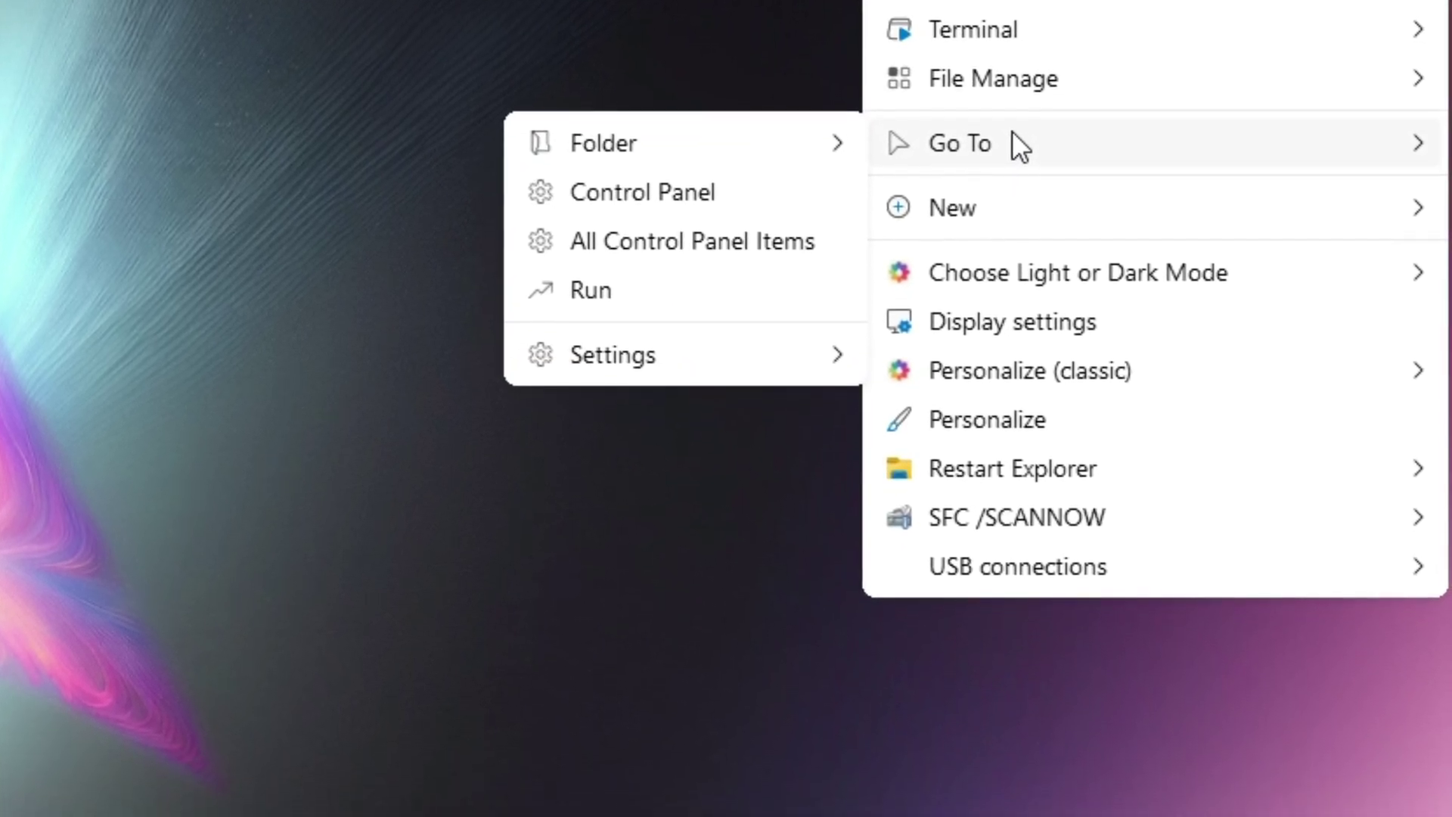
pyautogui.moveTo(998, 283)
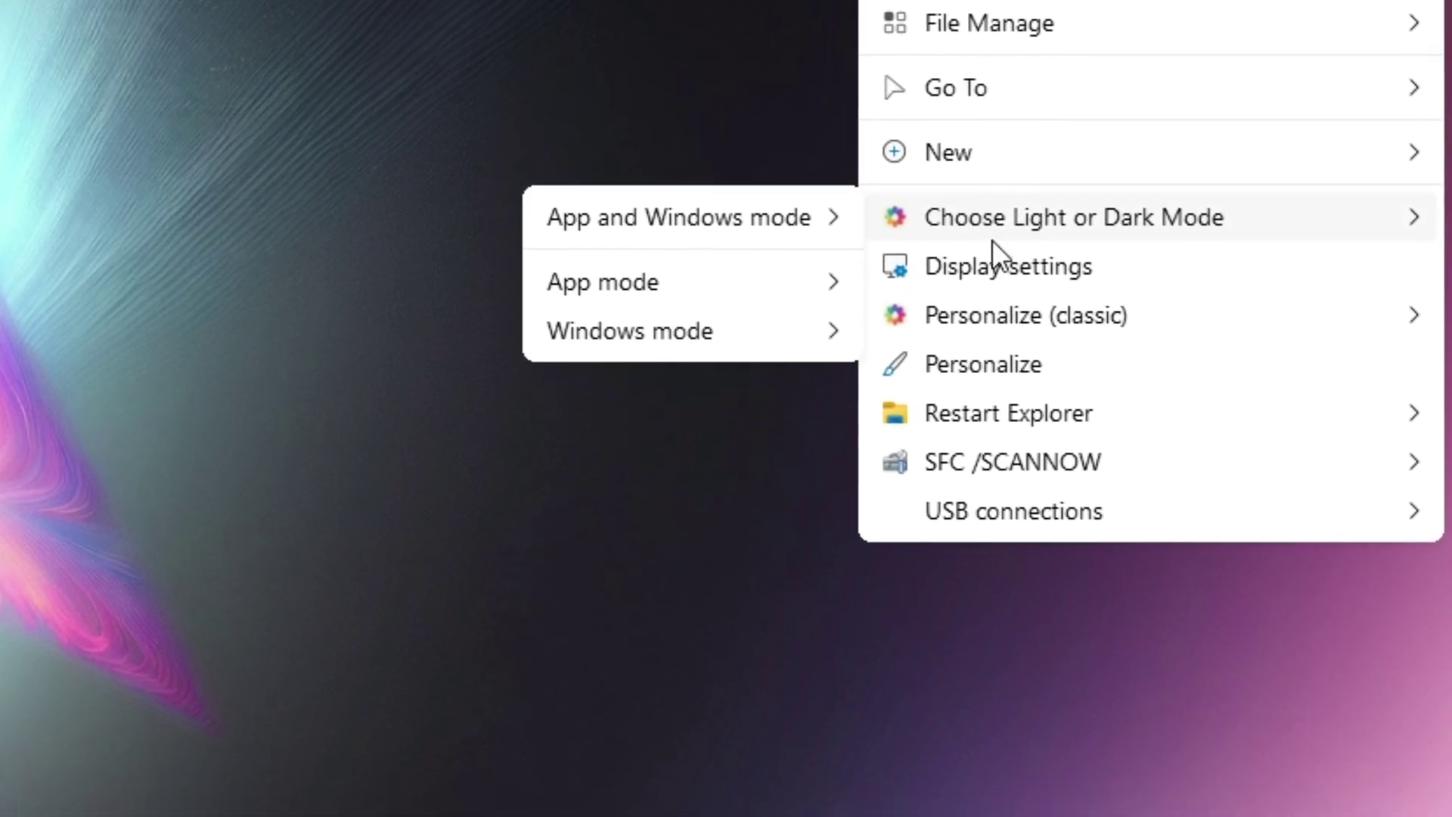
pyautogui.moveTo(983, 310)
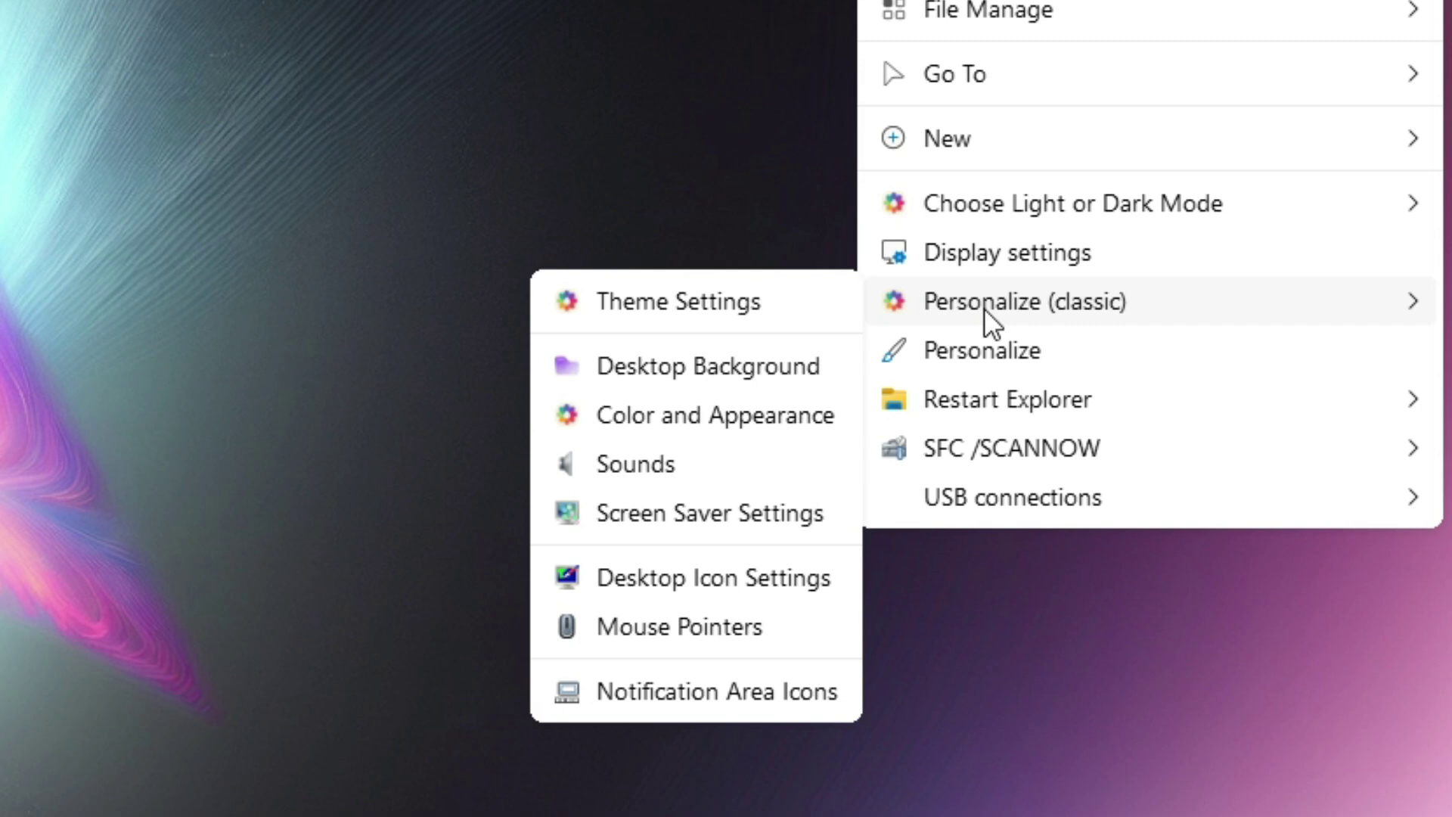
pyautogui.moveTo(947, 407)
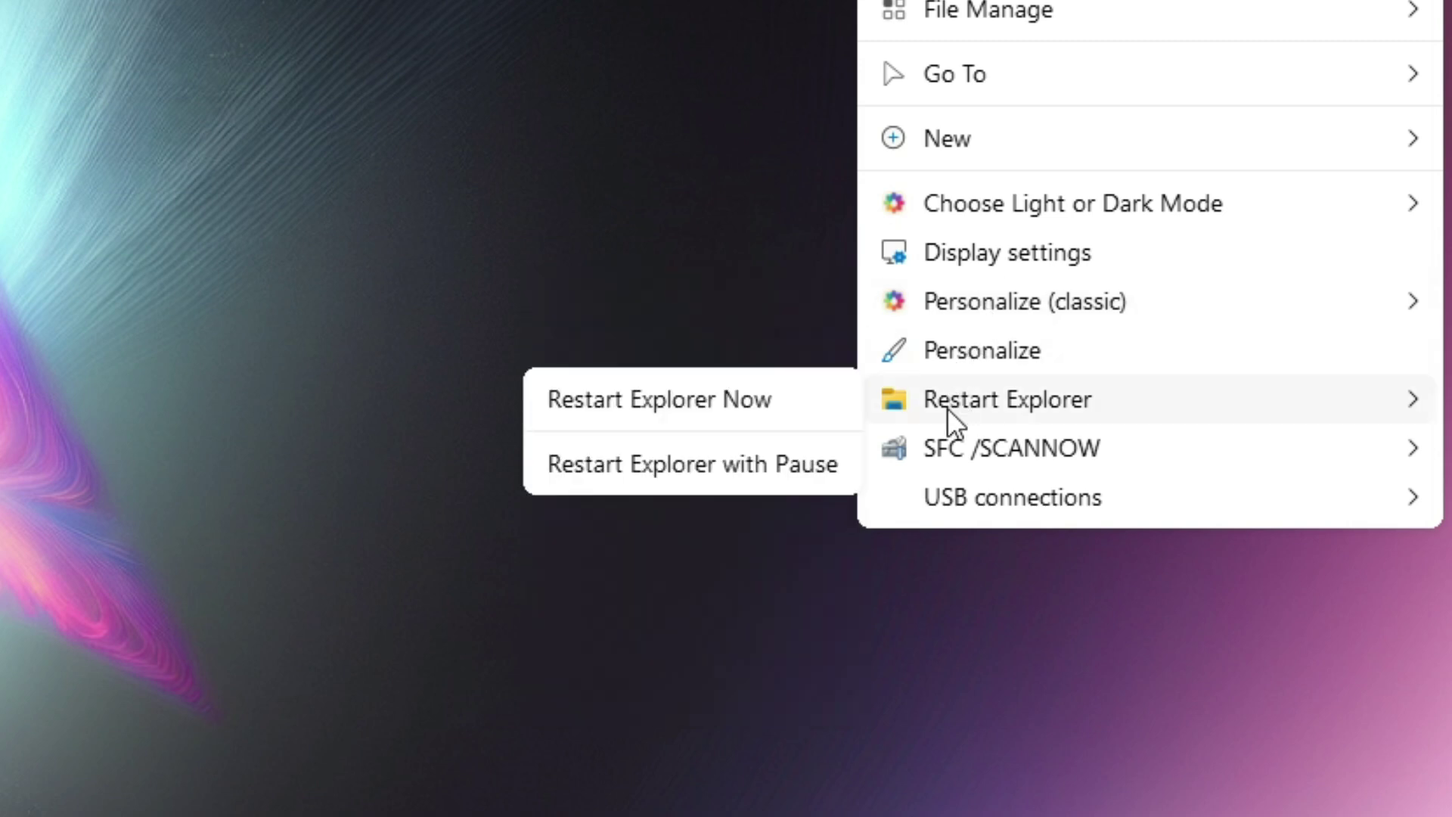
pyautogui.moveTo(1003, 456)
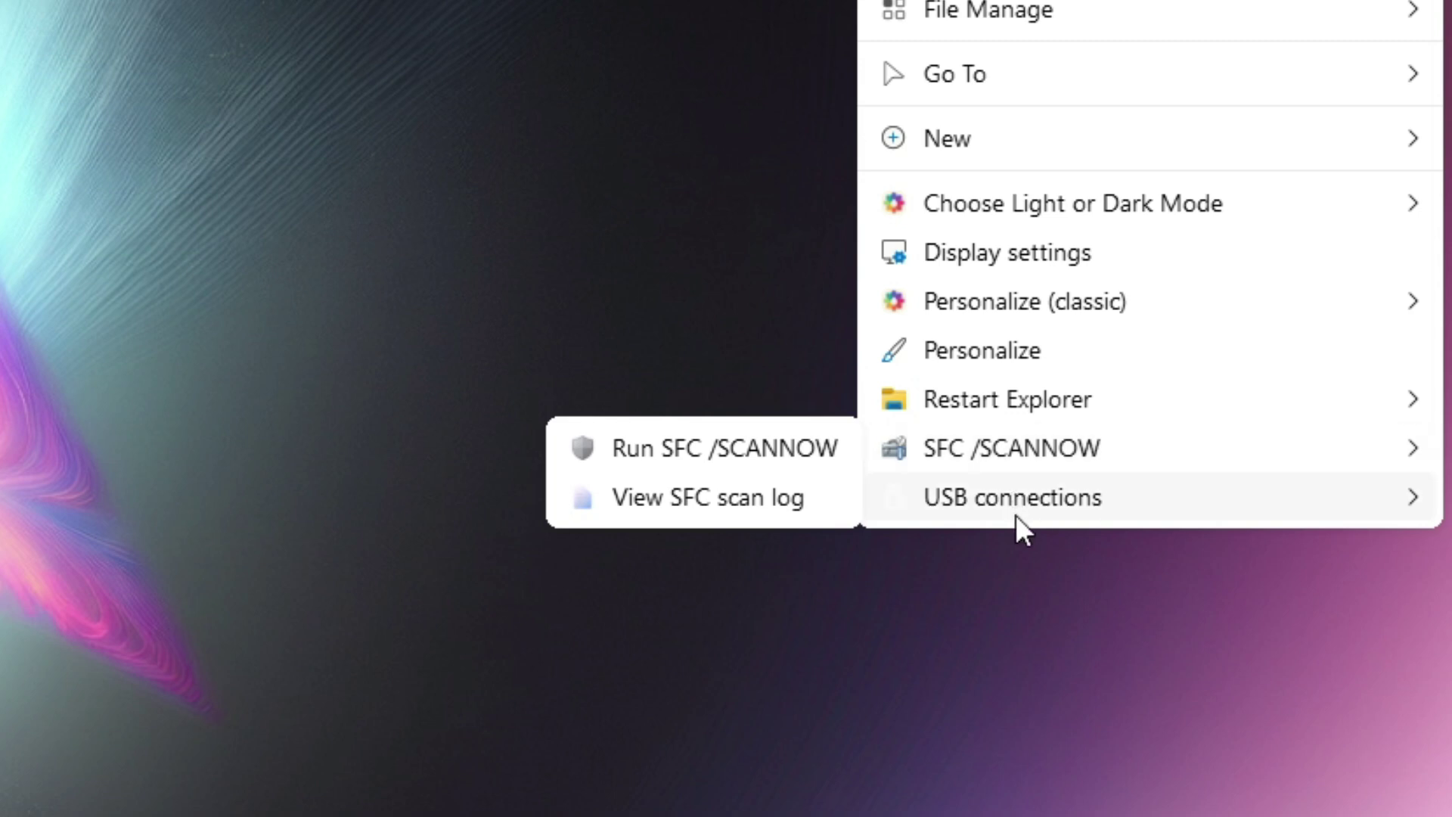
pyautogui.moveTo(1014, 515)
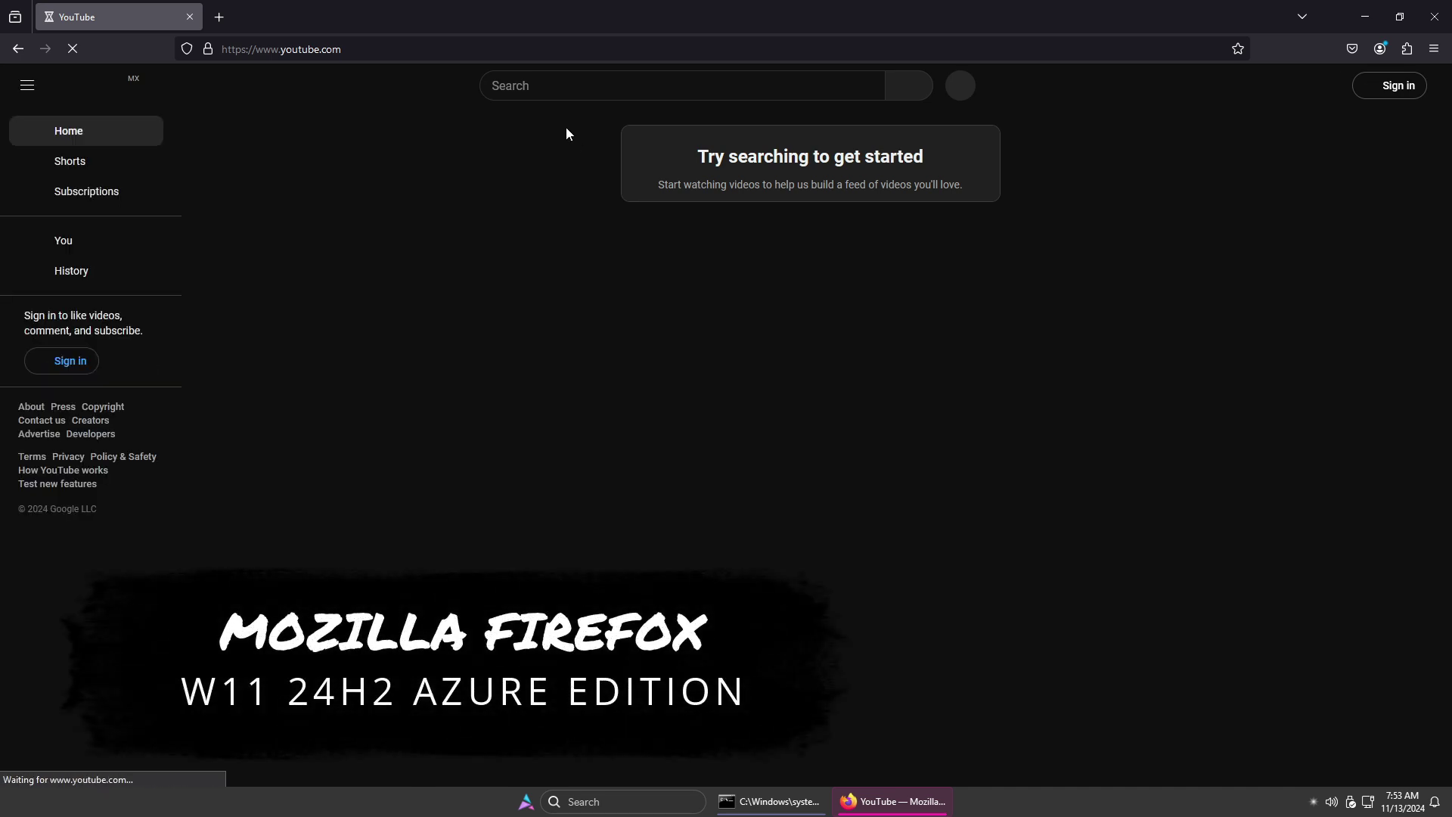
# - Search YouTube in Firefox for "dtech usb" and open the D-TECH USB channel
pyautogui.click(546, 86)
pyautogui.write('dtech usb')
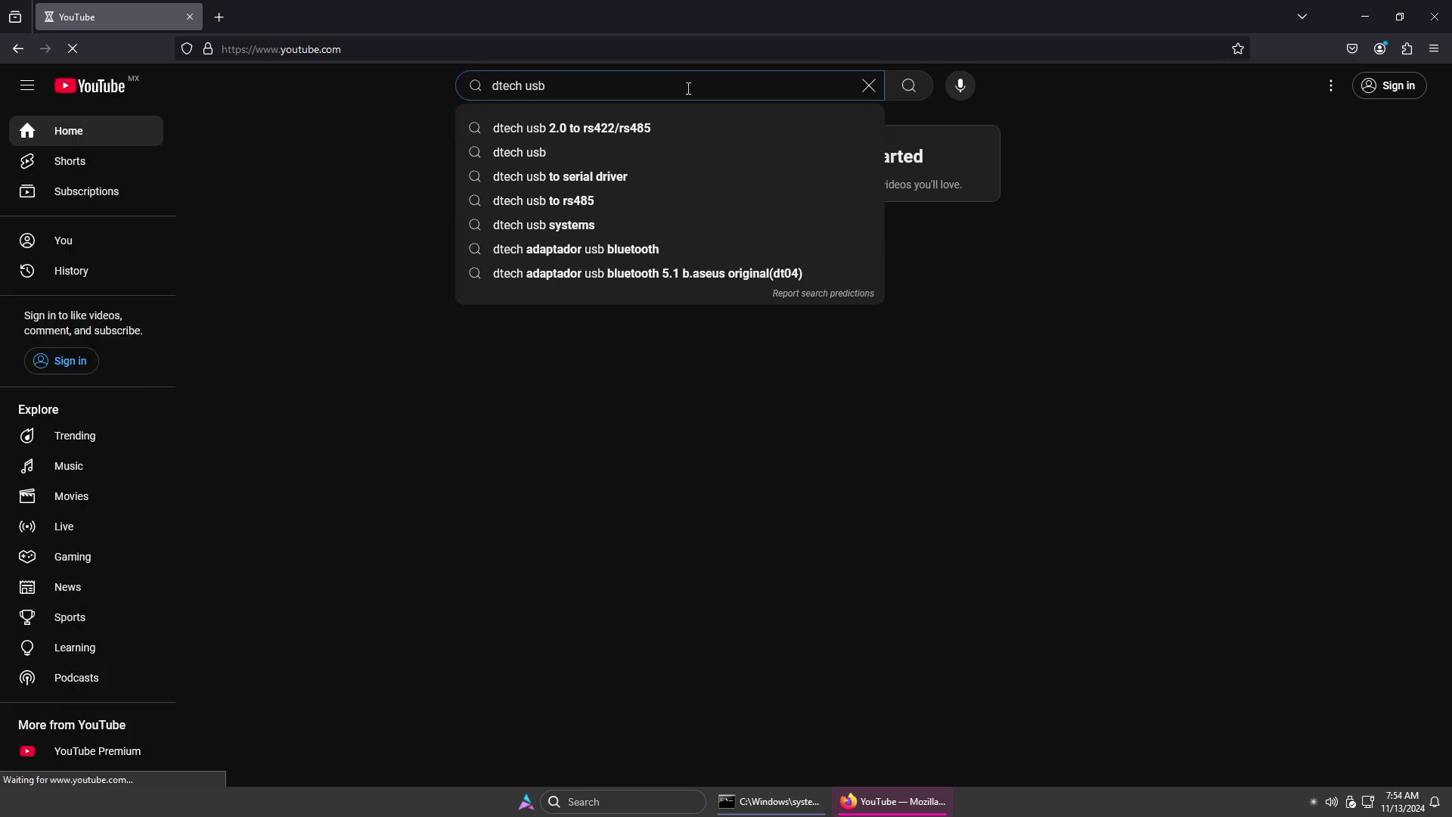
pyautogui.click(517, 157)
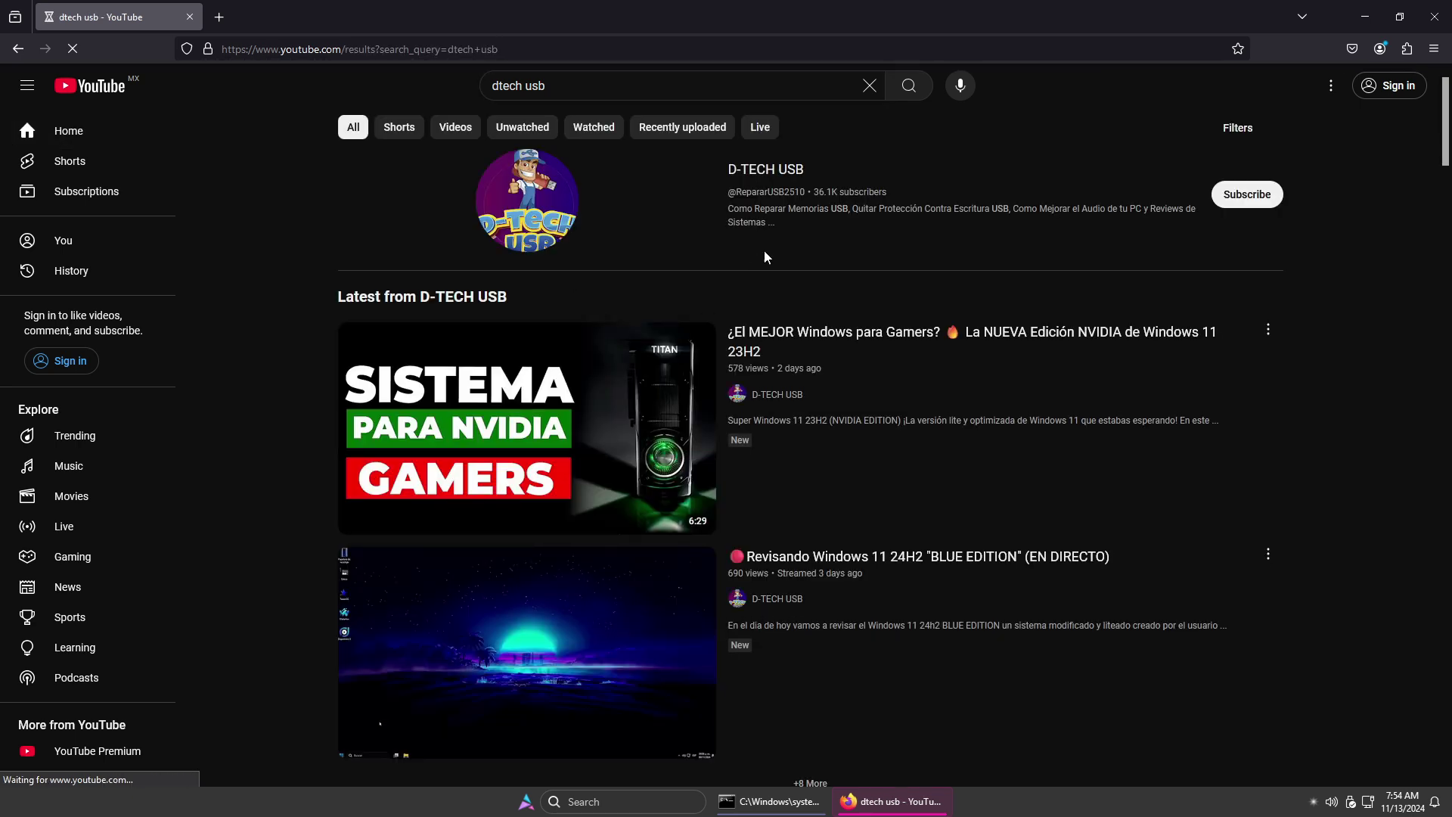
pyautogui.click(761, 177)
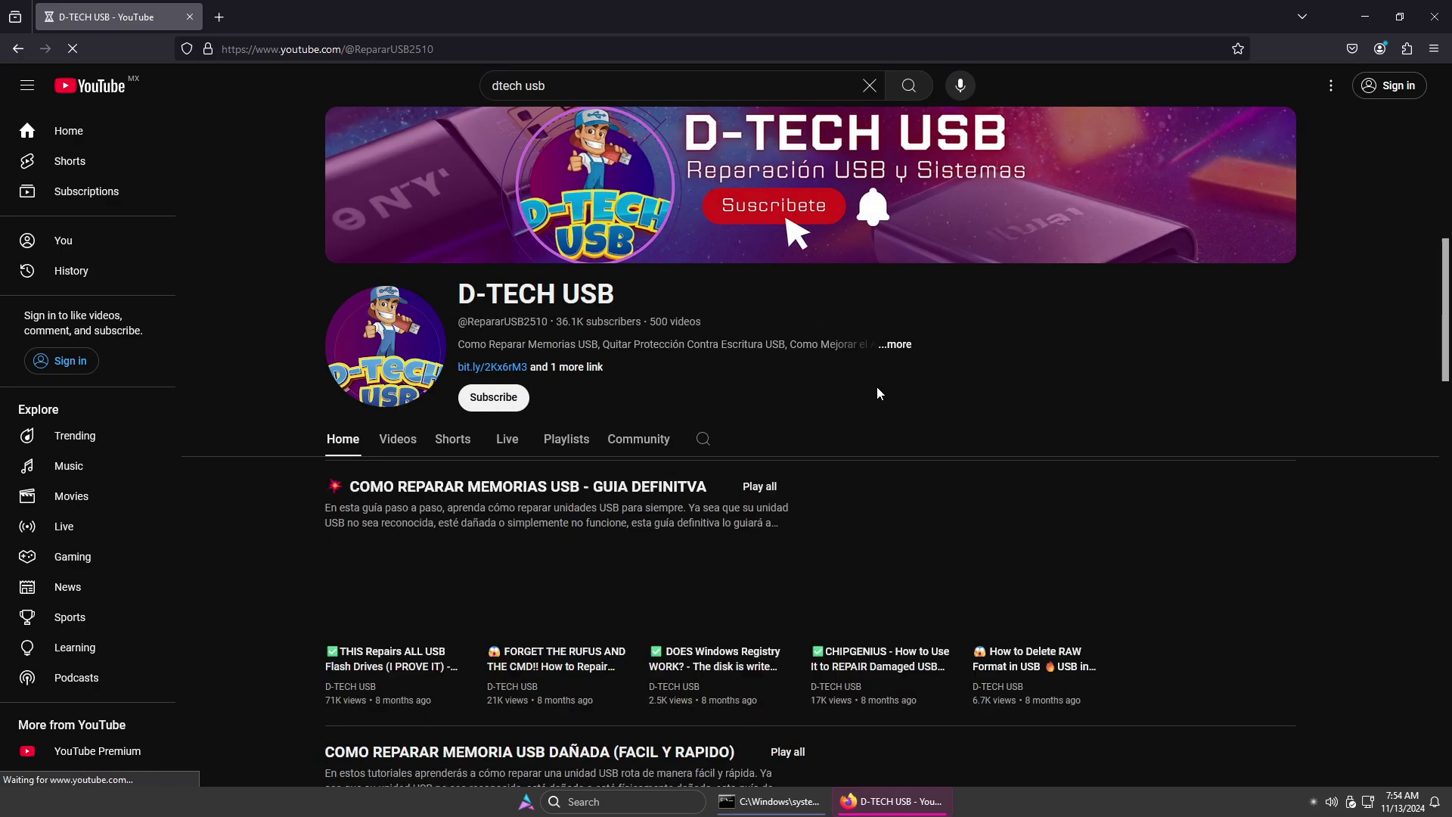
# - Browse the D-TECH USB channel's home page through its playlists and return to its header
pyautogui.scroll(-15, 957, 430)
pyautogui.scroll(8, 1028, 492)
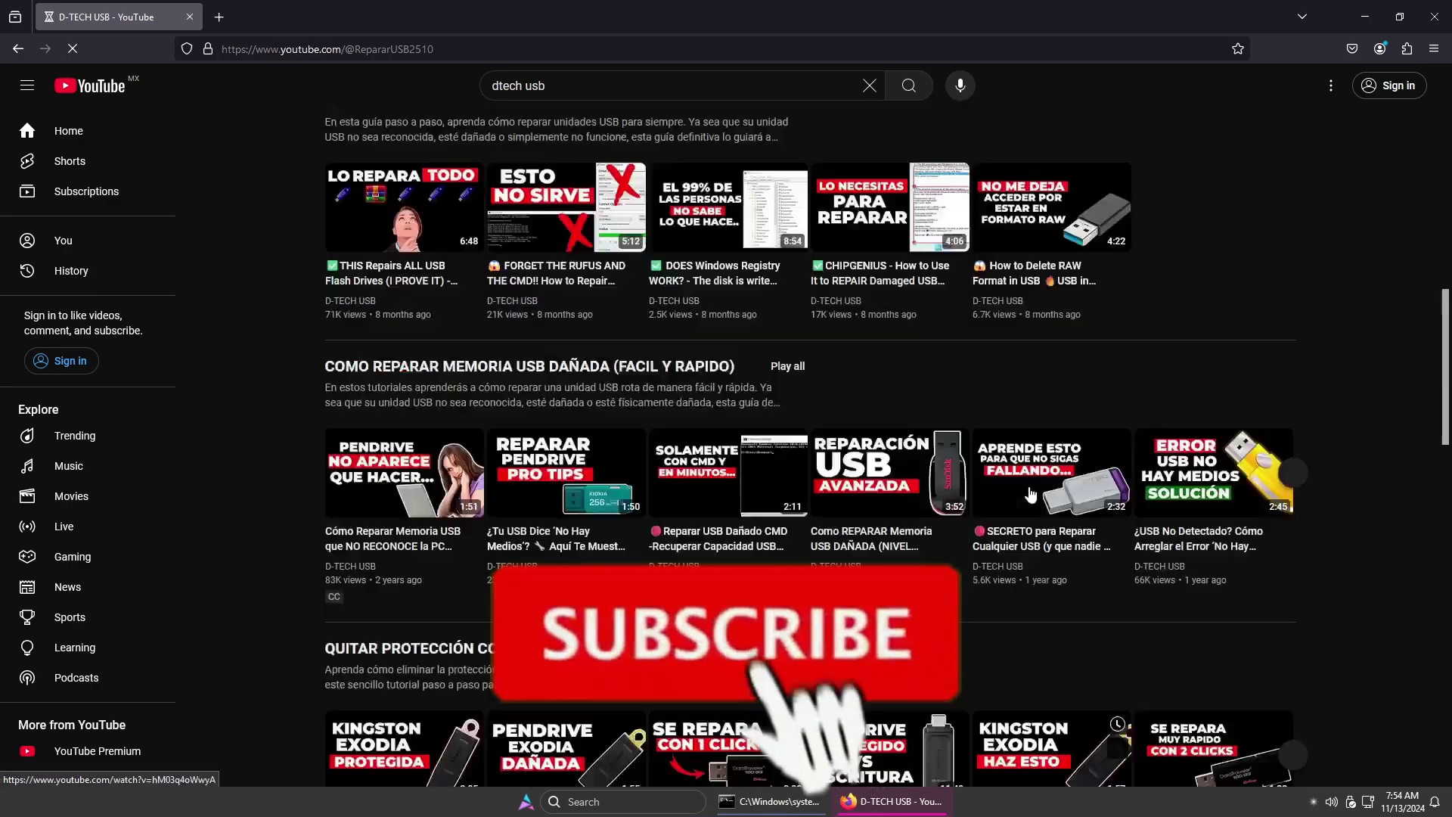
pyautogui.scroll(-10, 1030, 491)
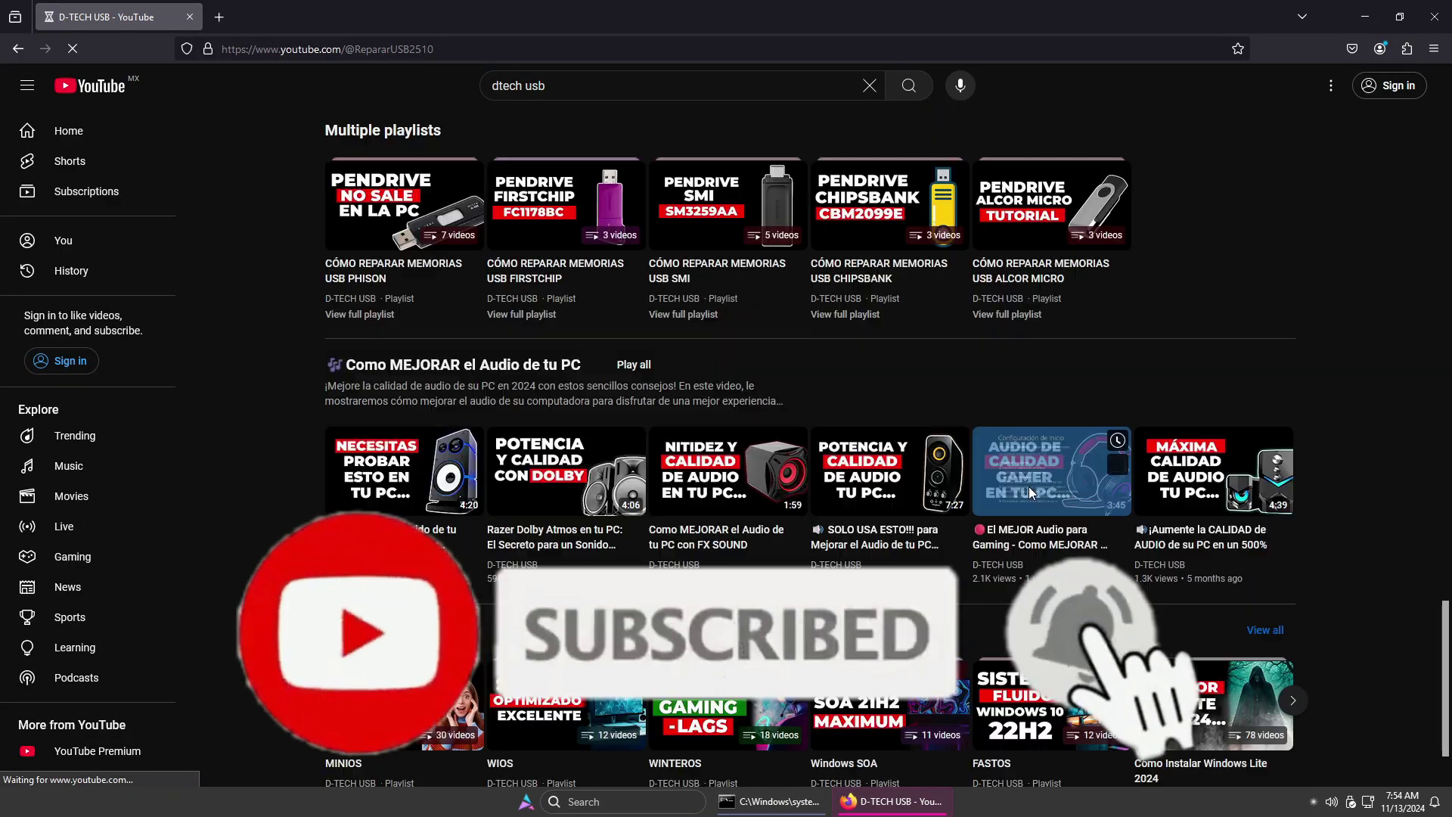
pyautogui.scroll(15, 1028, 486)
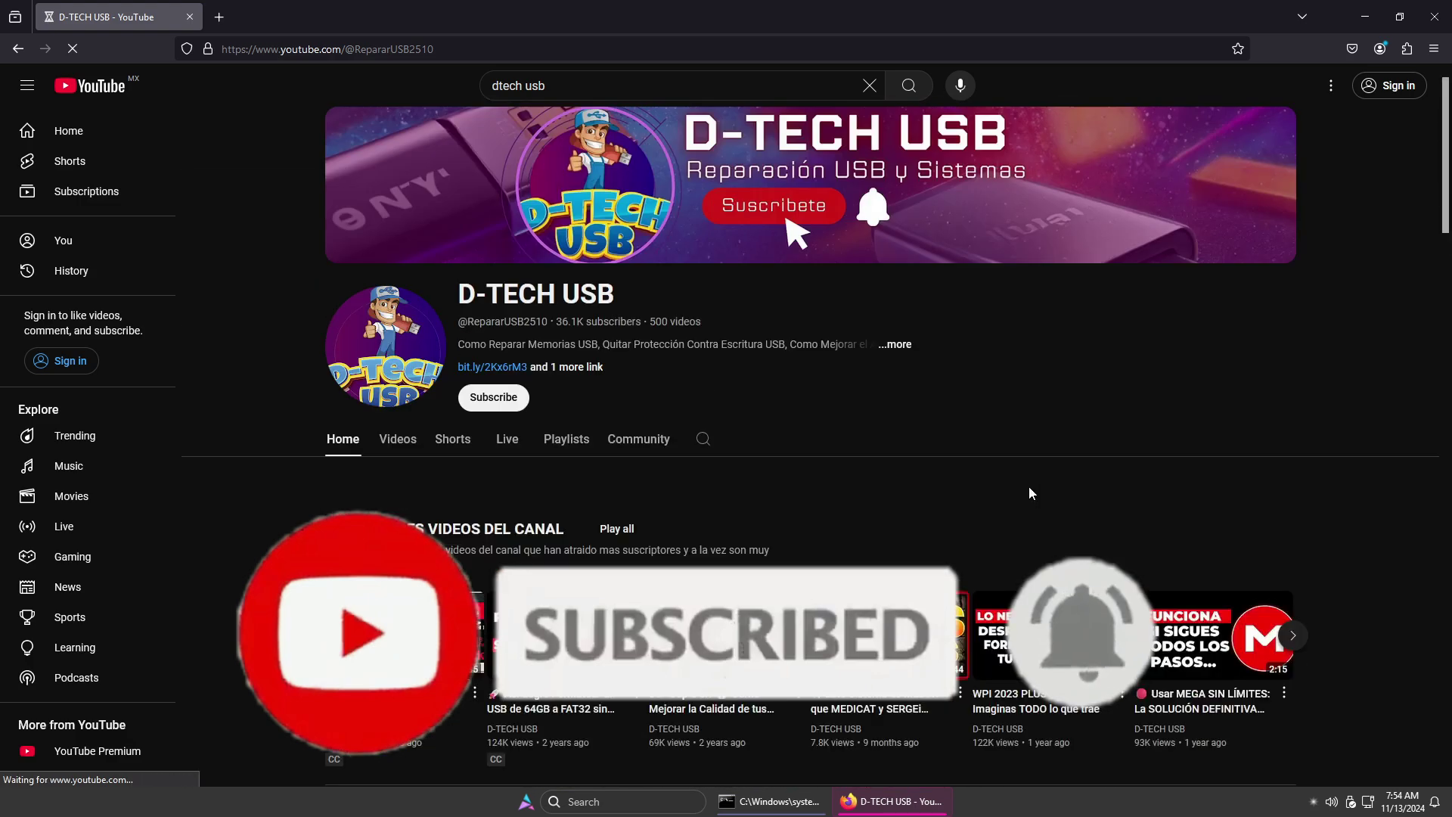
# - Search Google for "pexels" in a new tab, open the Pexels website, and browse its photo feed
pyautogui.click(219, 16)
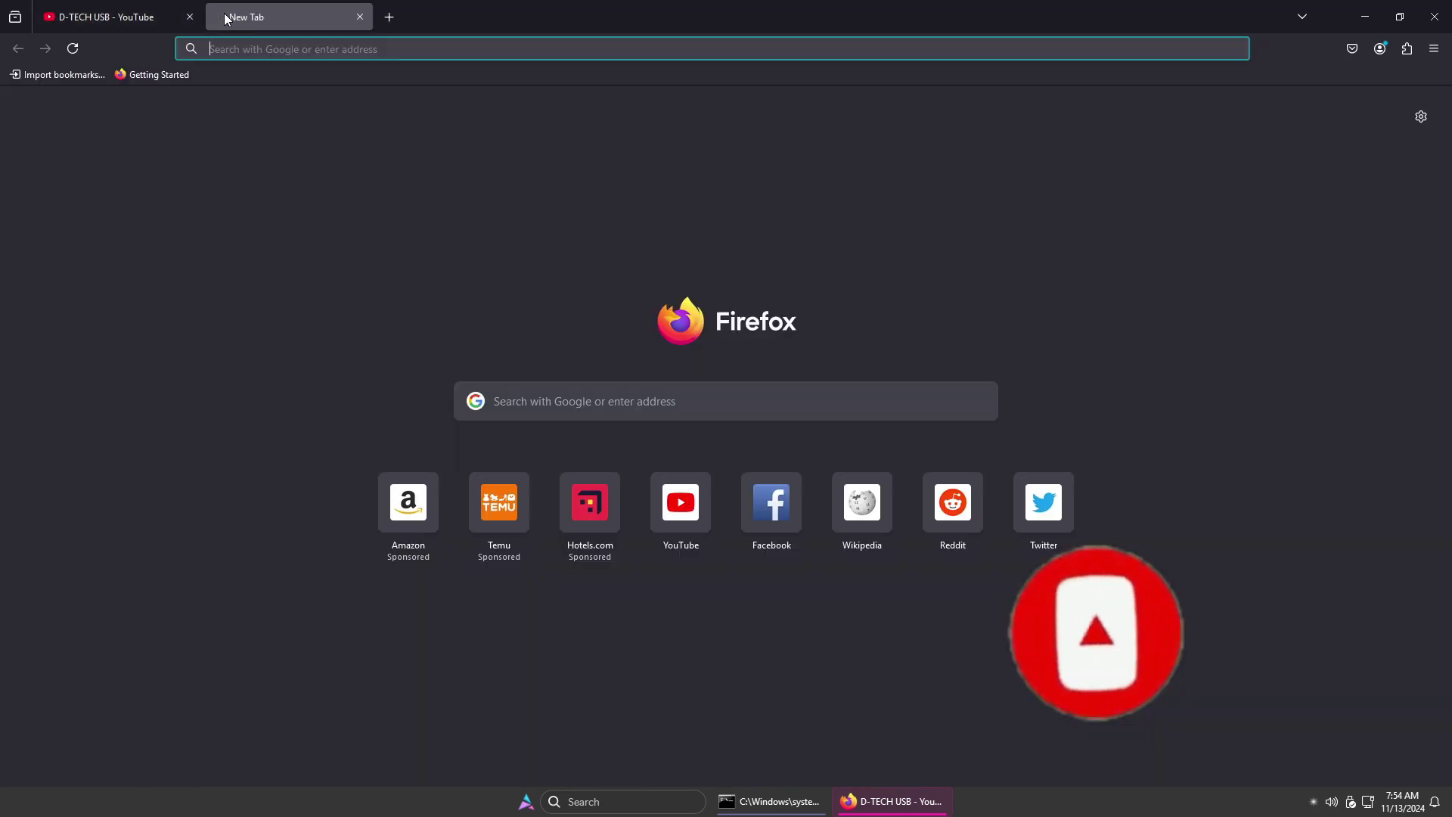
pyautogui.write('pexels')
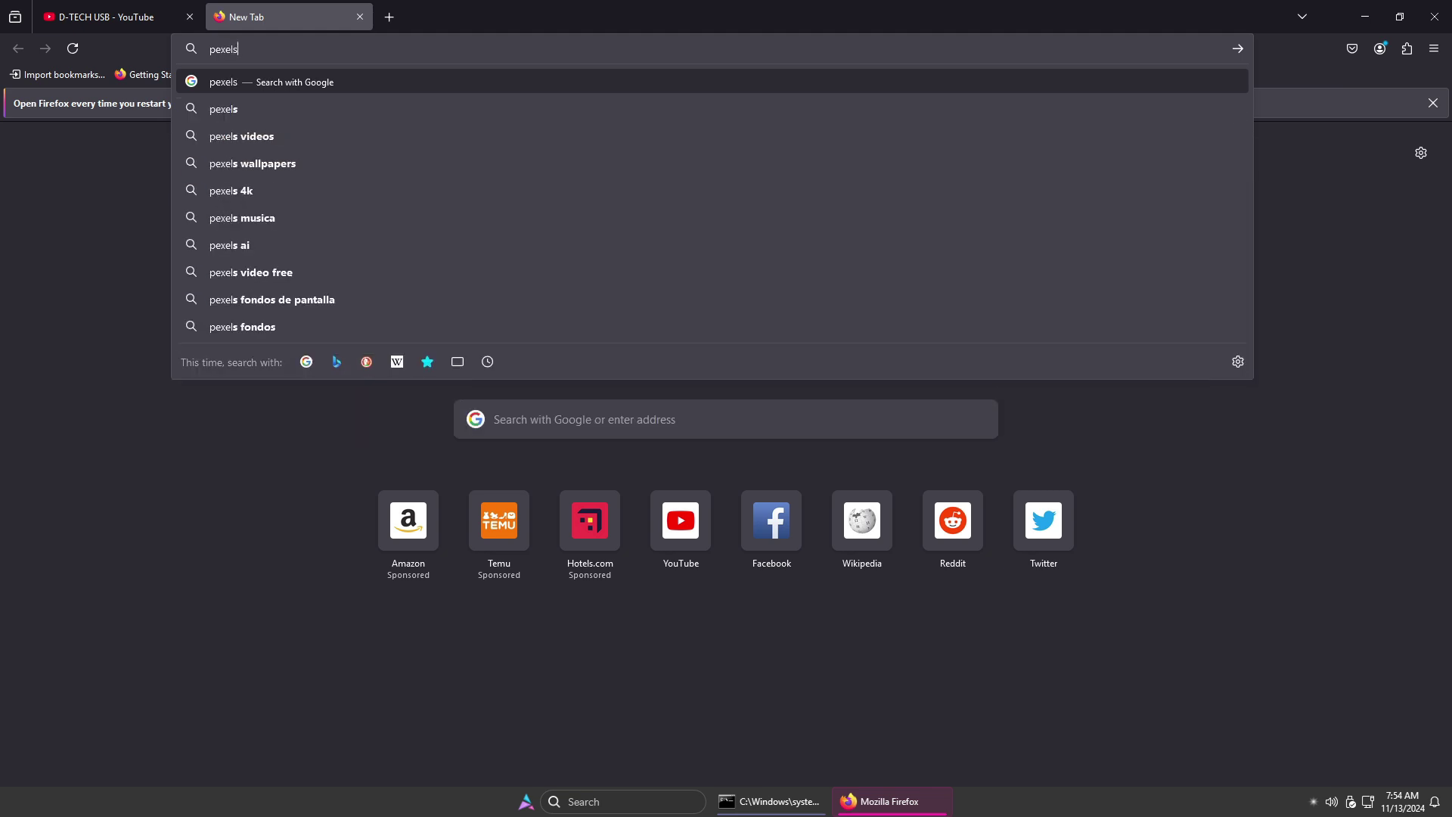
pyautogui.press('Return')
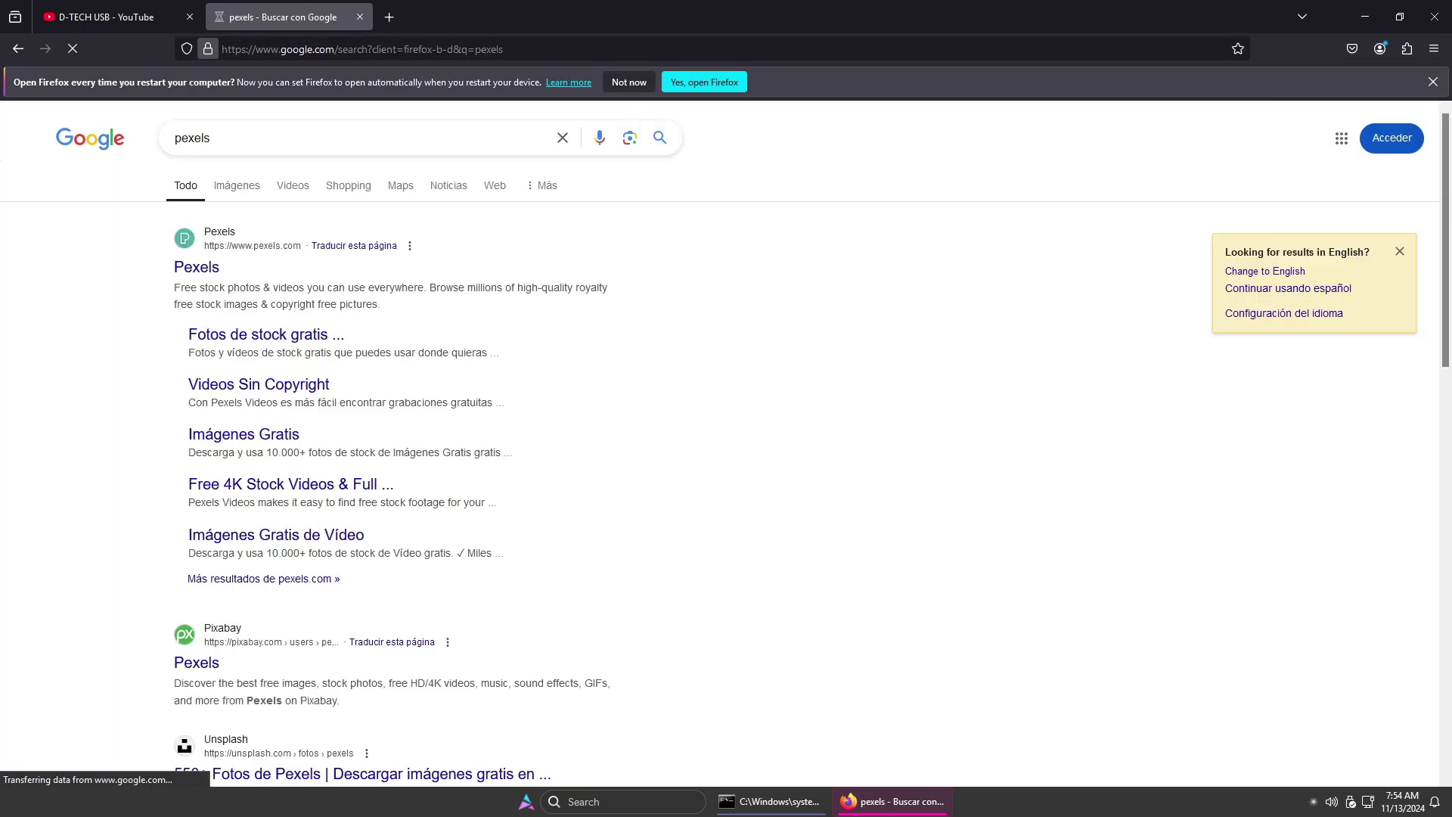
pyautogui.click(199, 268)
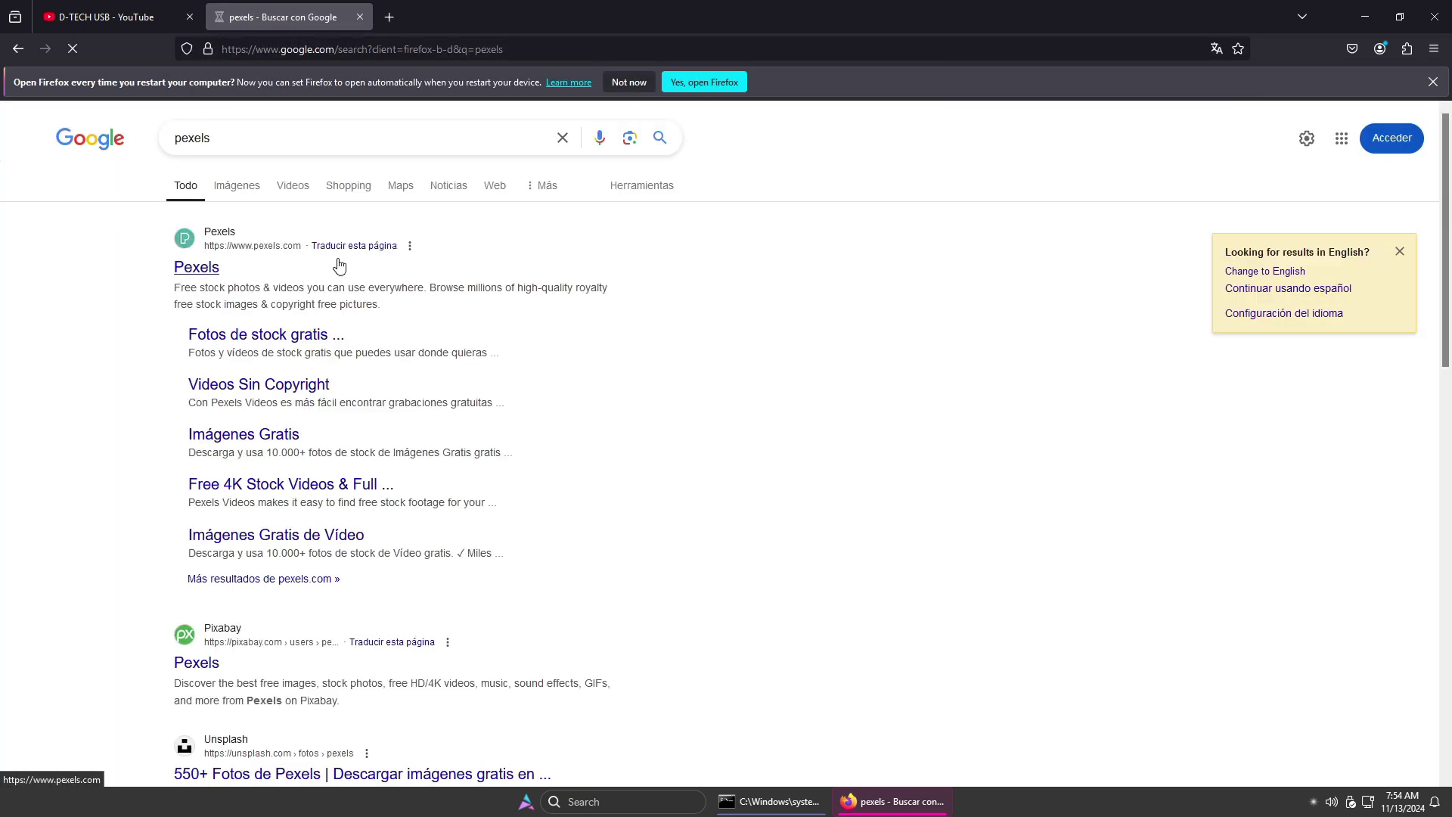
pyautogui.scroll(-20, 794, 387)
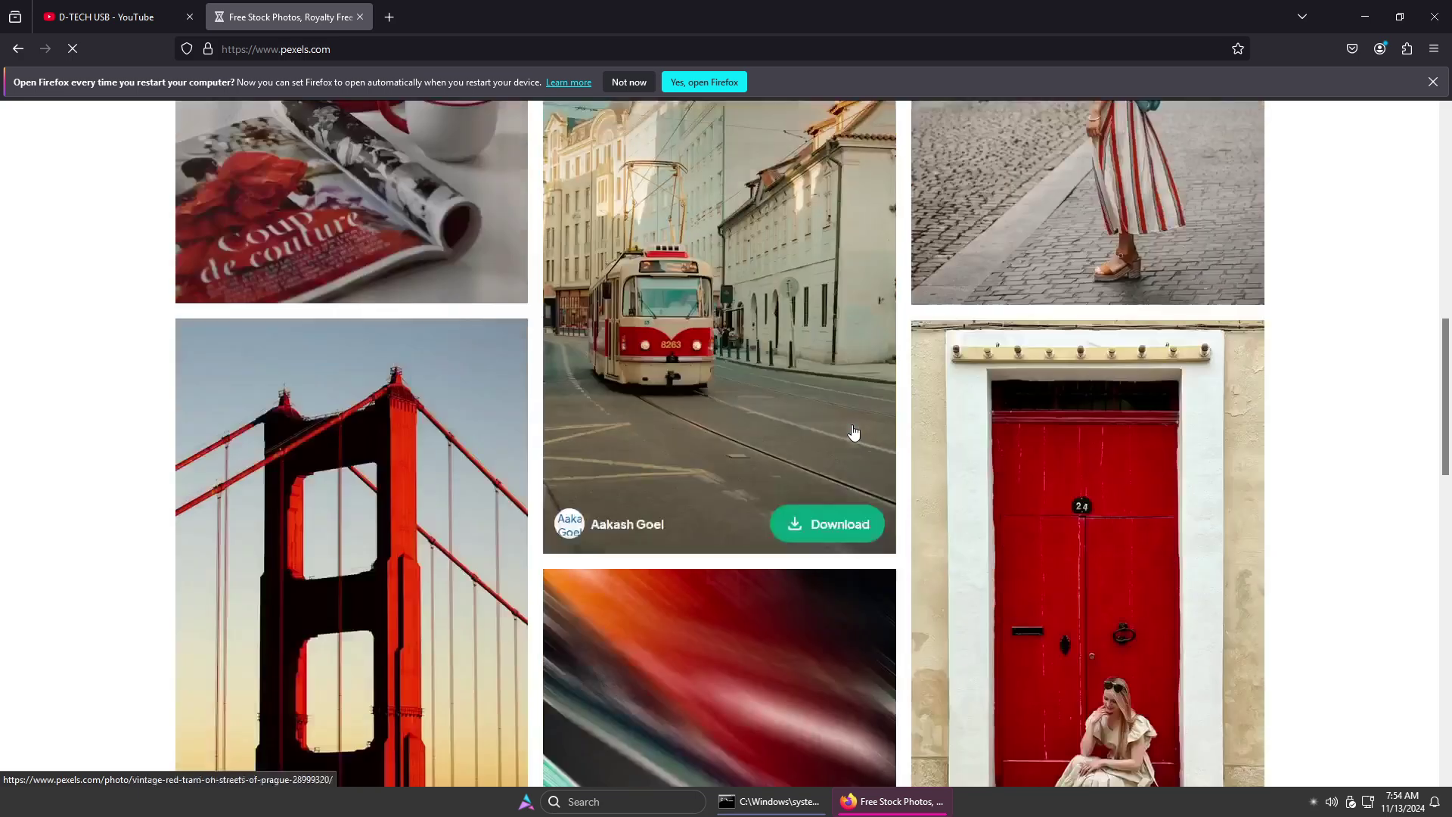
# - Return to the top of the Pexels photo feed
pyautogui.scroll(20, 854, 431)
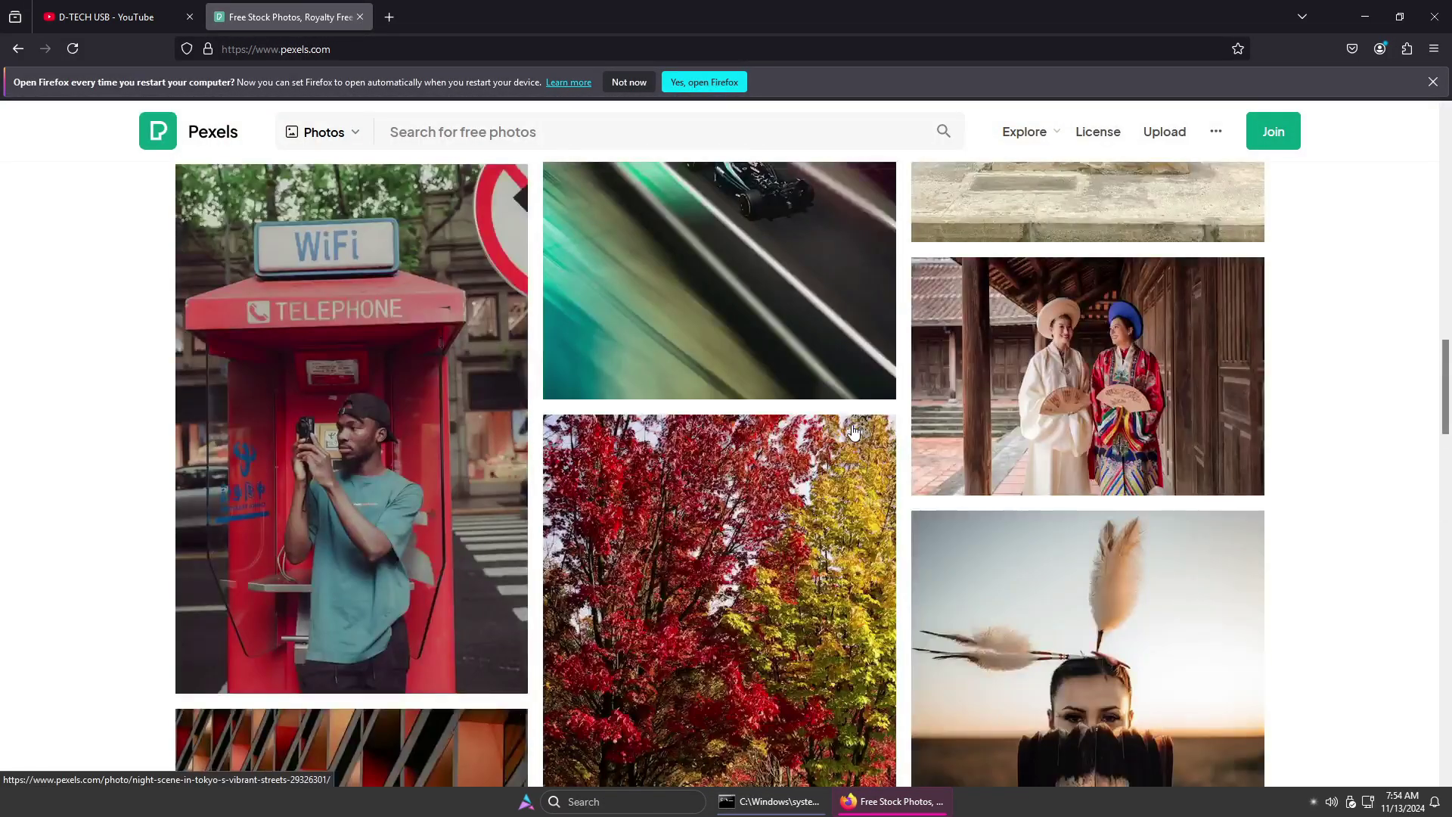
pyautogui.scroll(5, 853, 427)
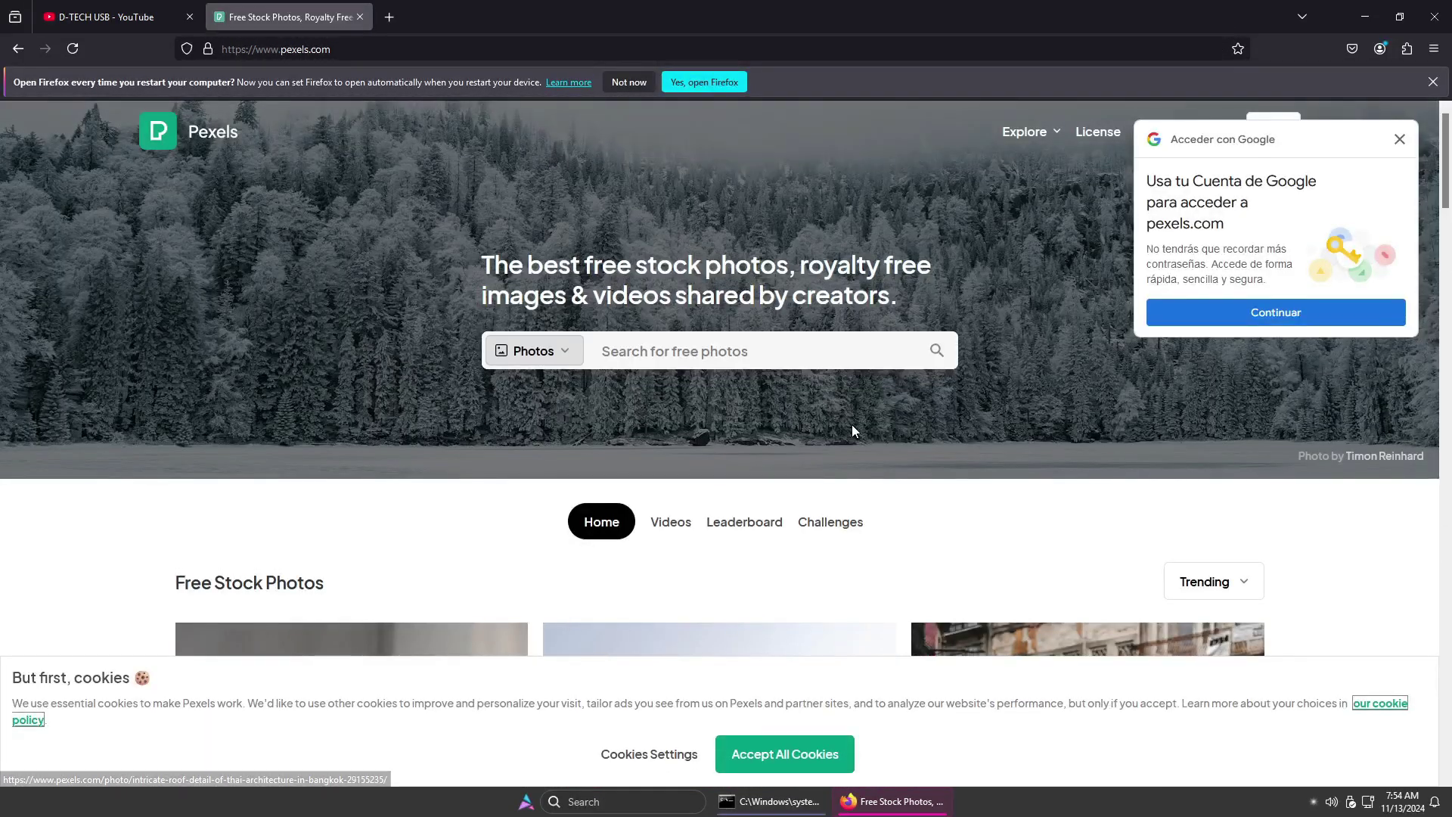
# - Search Google for "audionautix" in a new tab and open the Audionautix free production music website
pyautogui.click(389, 17)
pyautogui.write('aud')
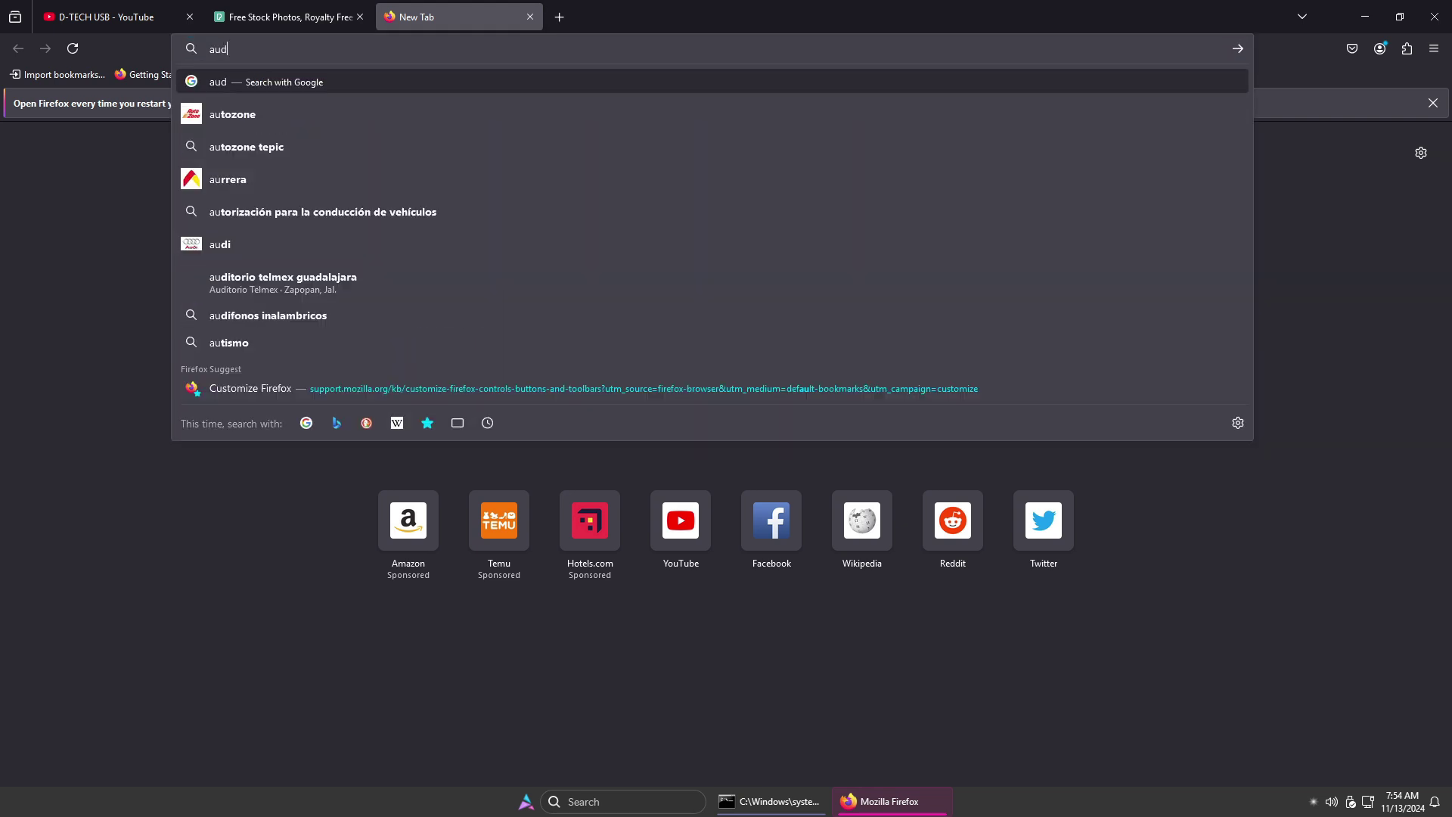
pyautogui.write('ionautix')
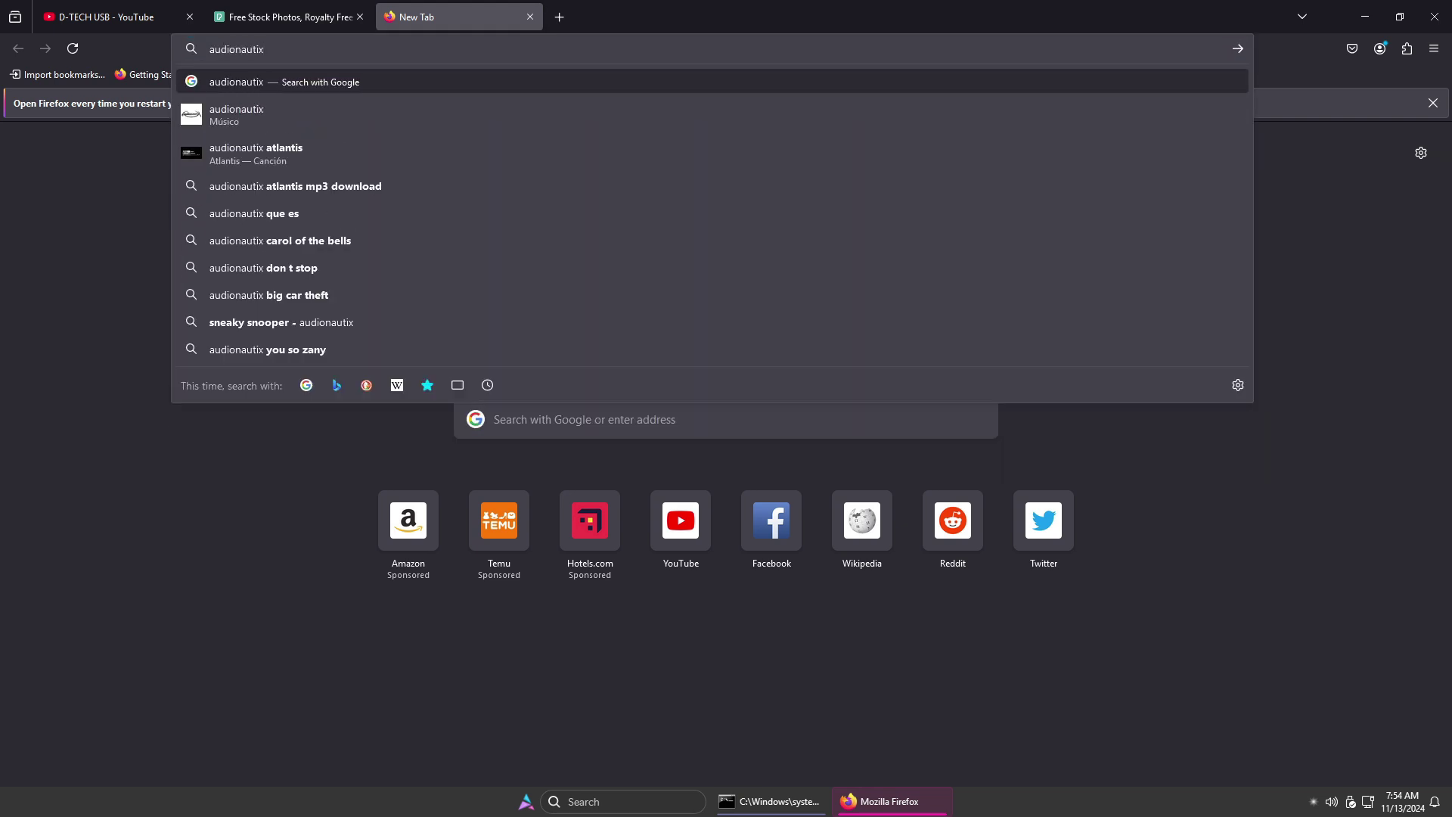
pyautogui.click(218, 80)
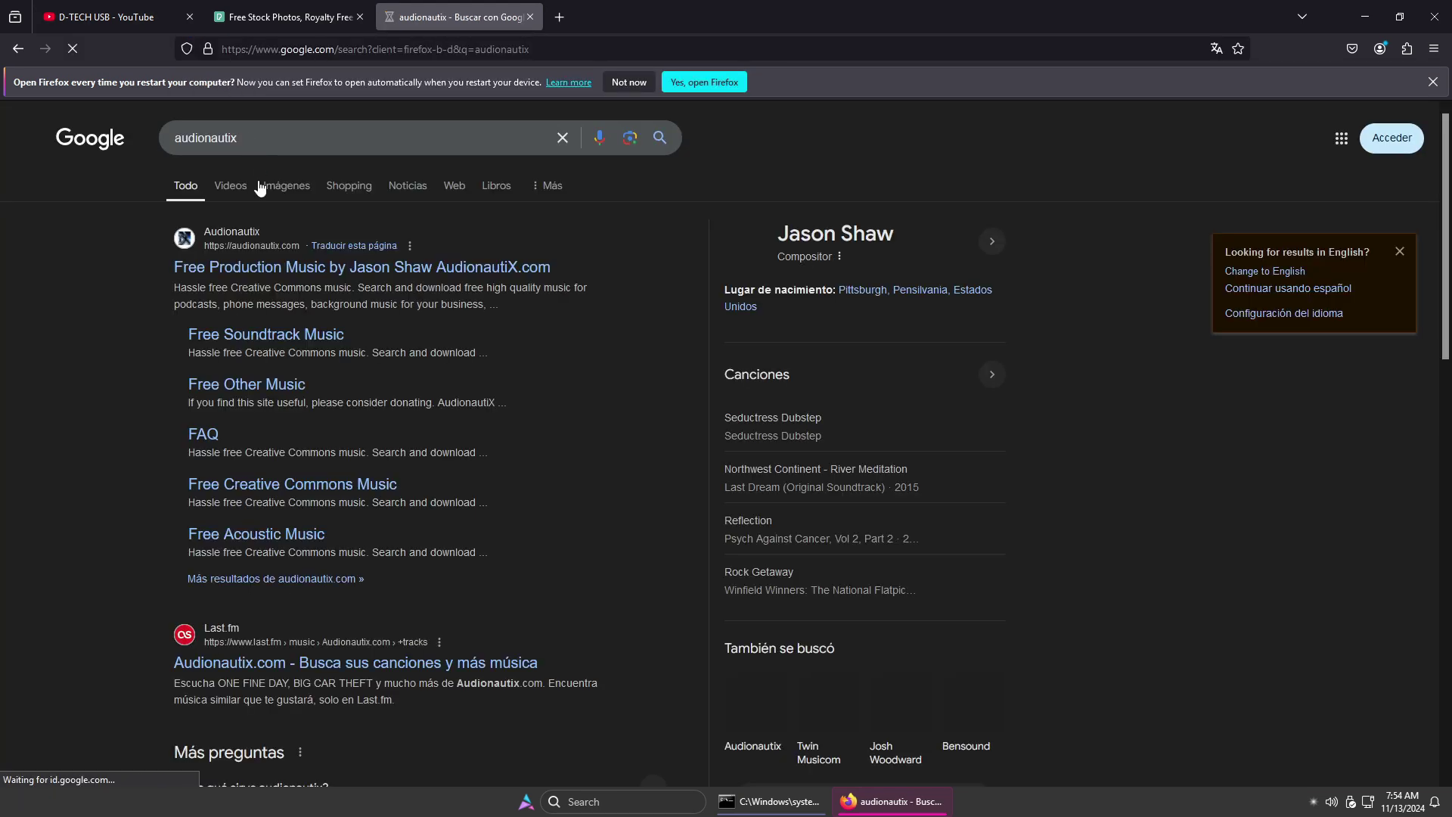
pyautogui.click(243, 268)
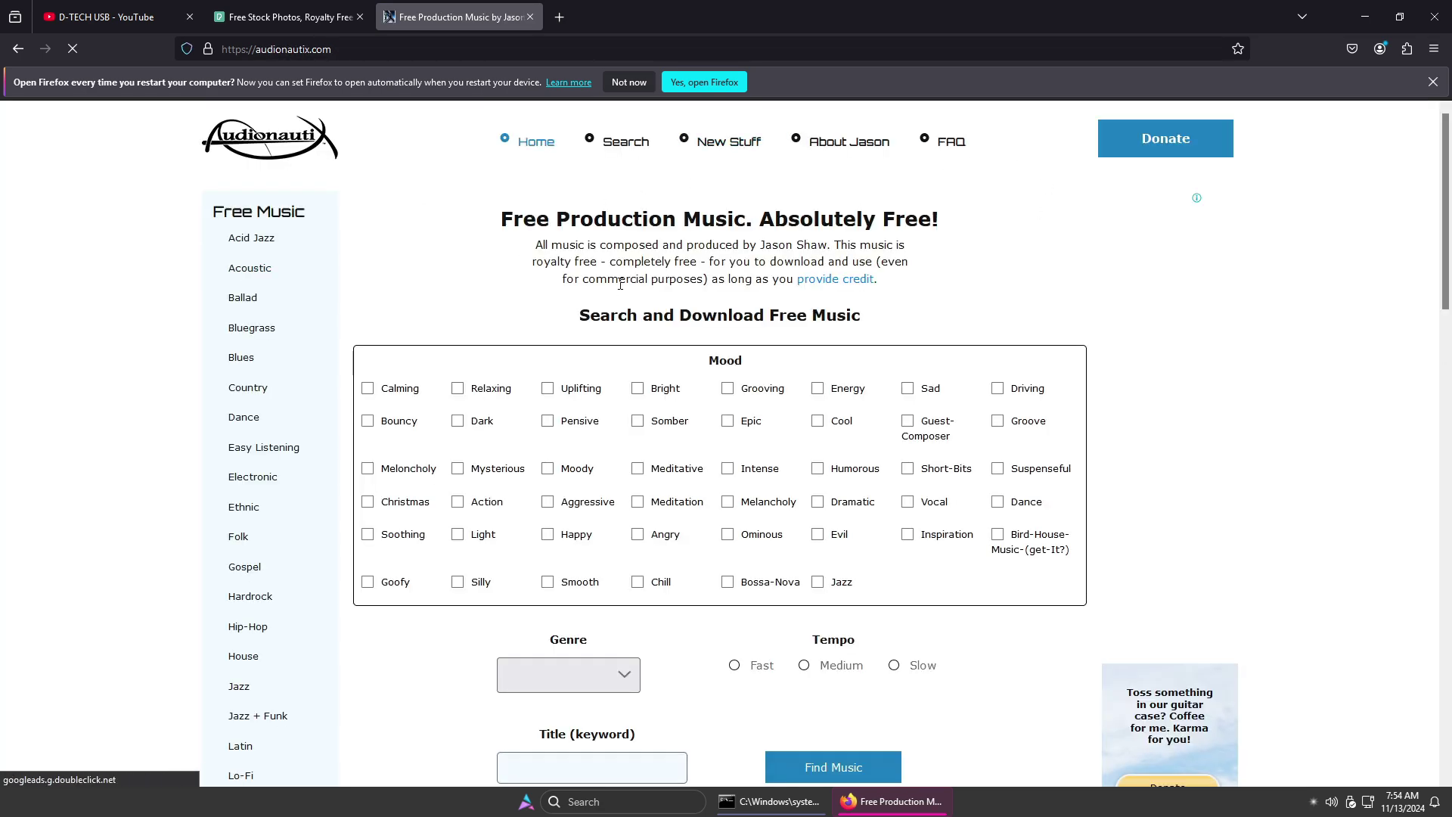
# - Browse the Audionautix home page down to its footer and return to its header
pyautogui.scroll(-4, 620, 288)
pyautogui.scroll(-11, 619, 288)
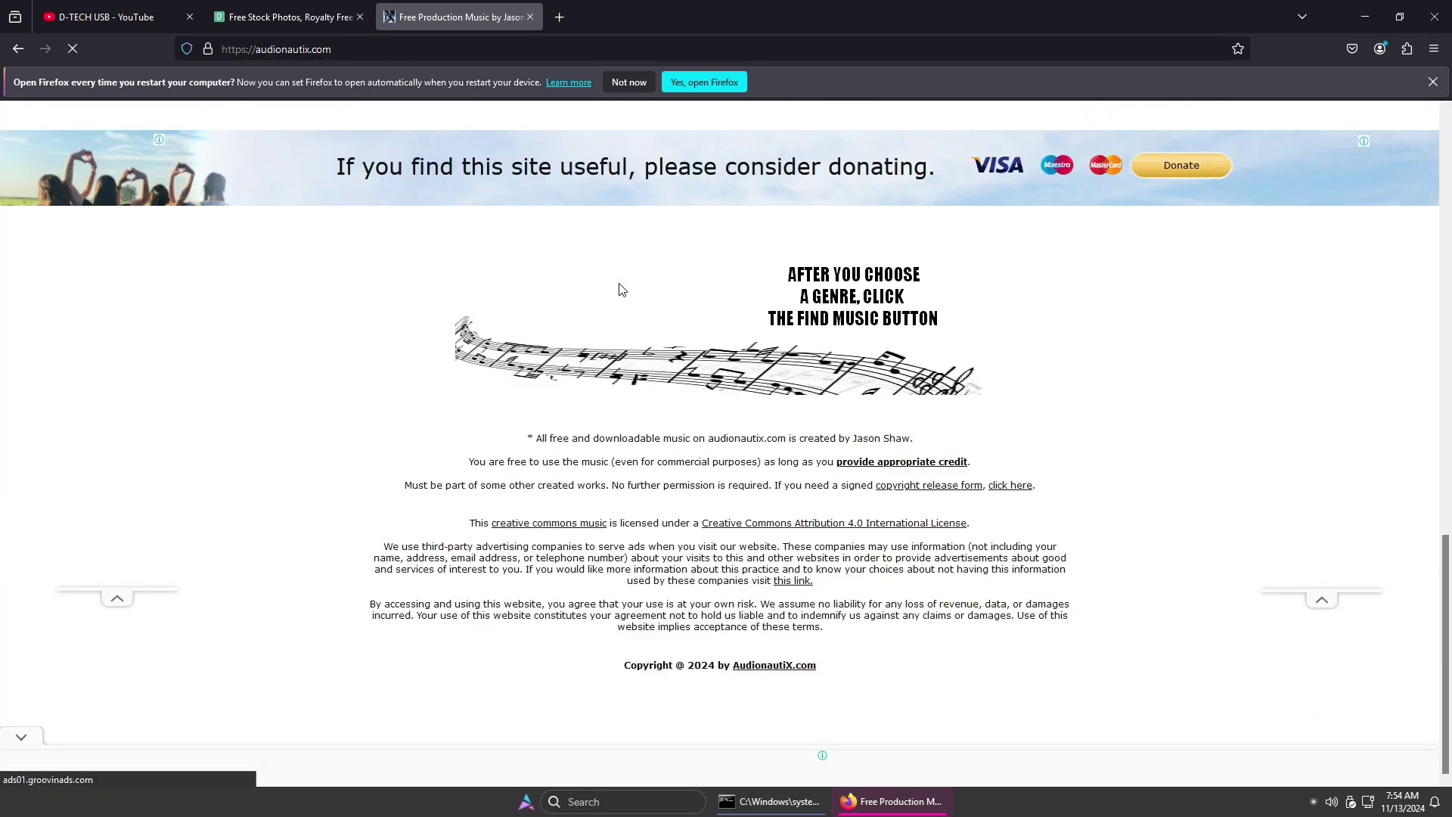
pyautogui.scroll(11, 620, 288)
pyautogui.scroll(4, 619, 288)
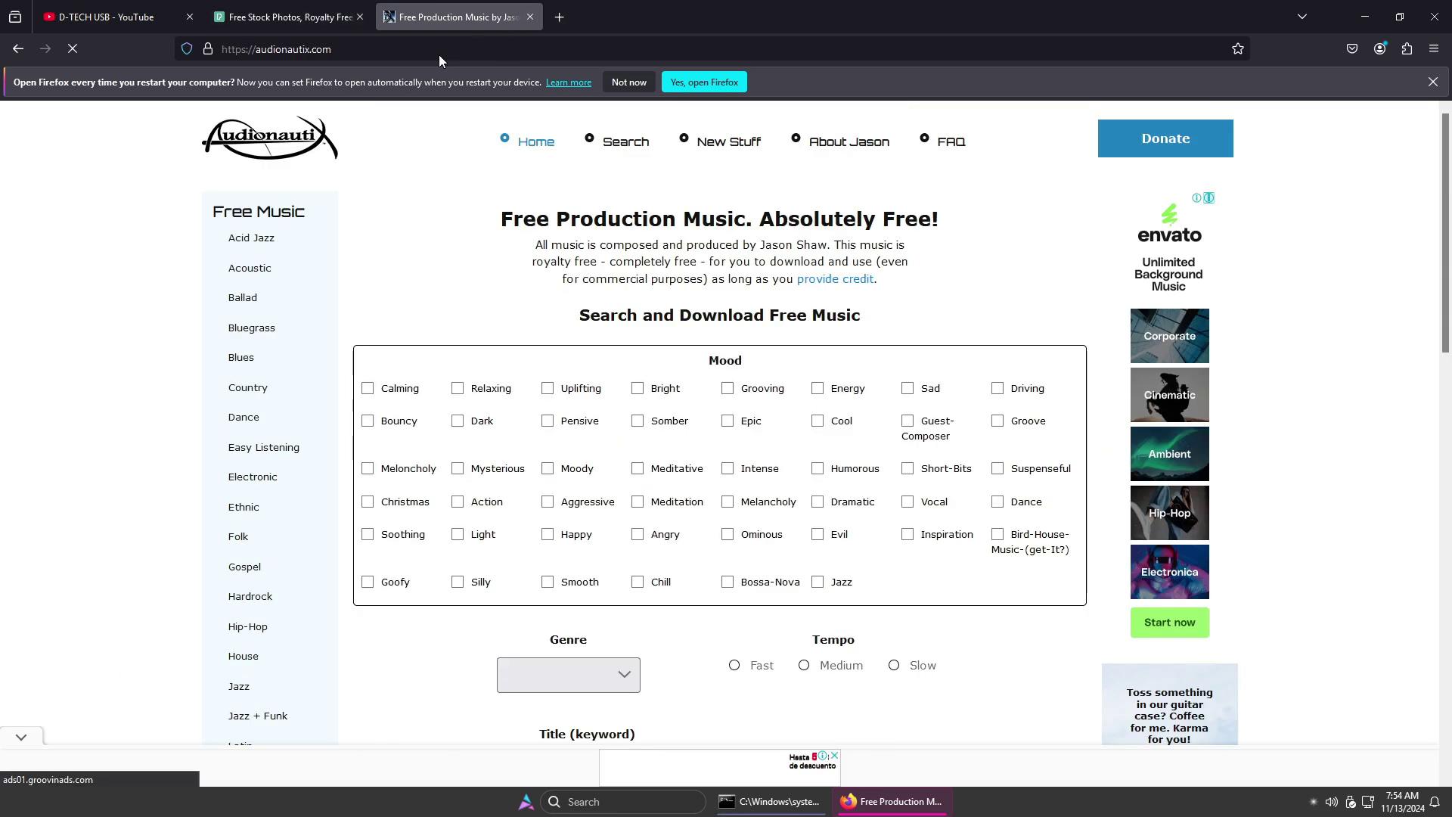
# - Minimize the Firefox window and open Task Manager
pyautogui.click(1364, 17)
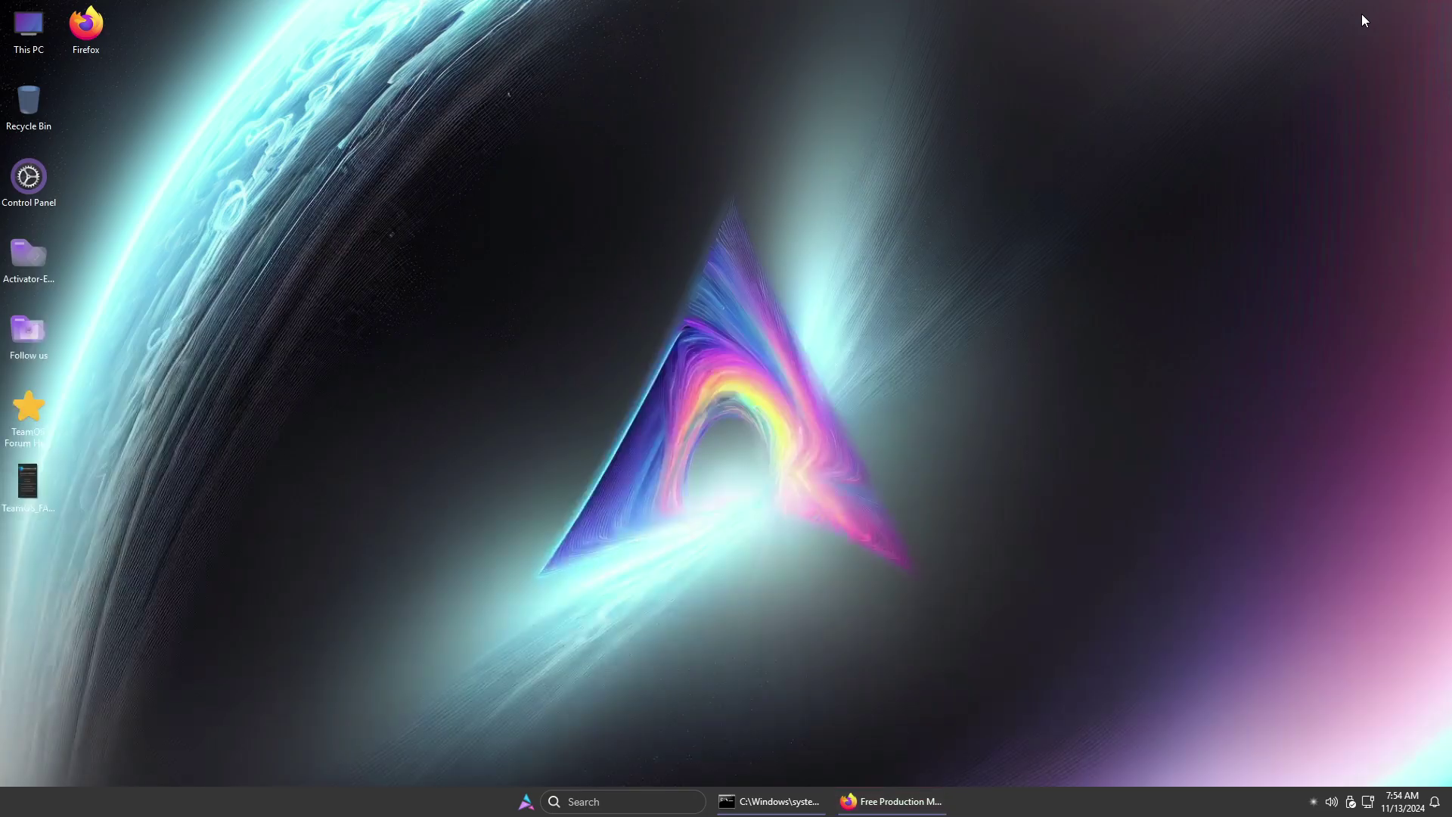
pyautogui.rightClick(1060, 807)
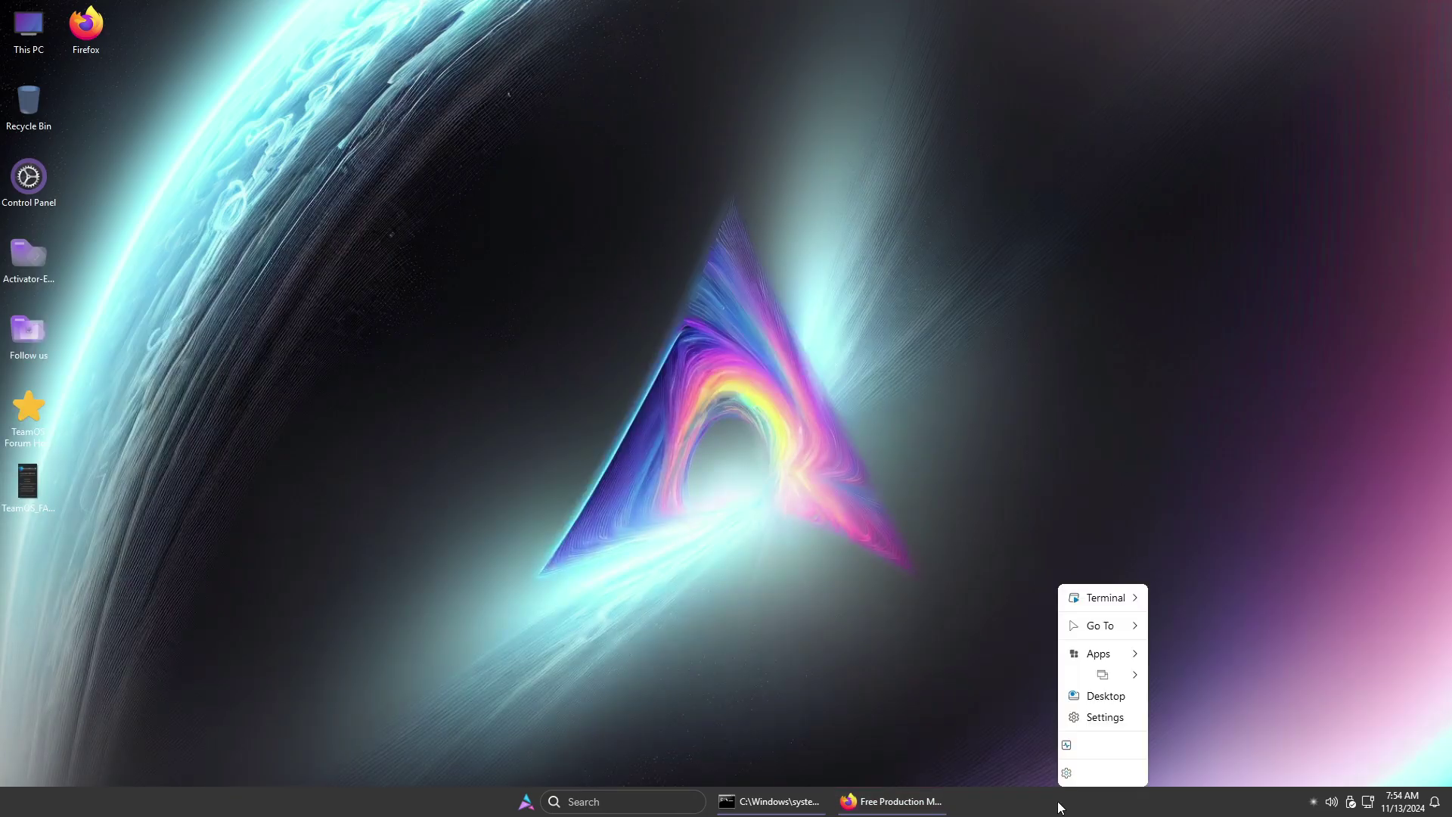
pyautogui.click(1103, 744)
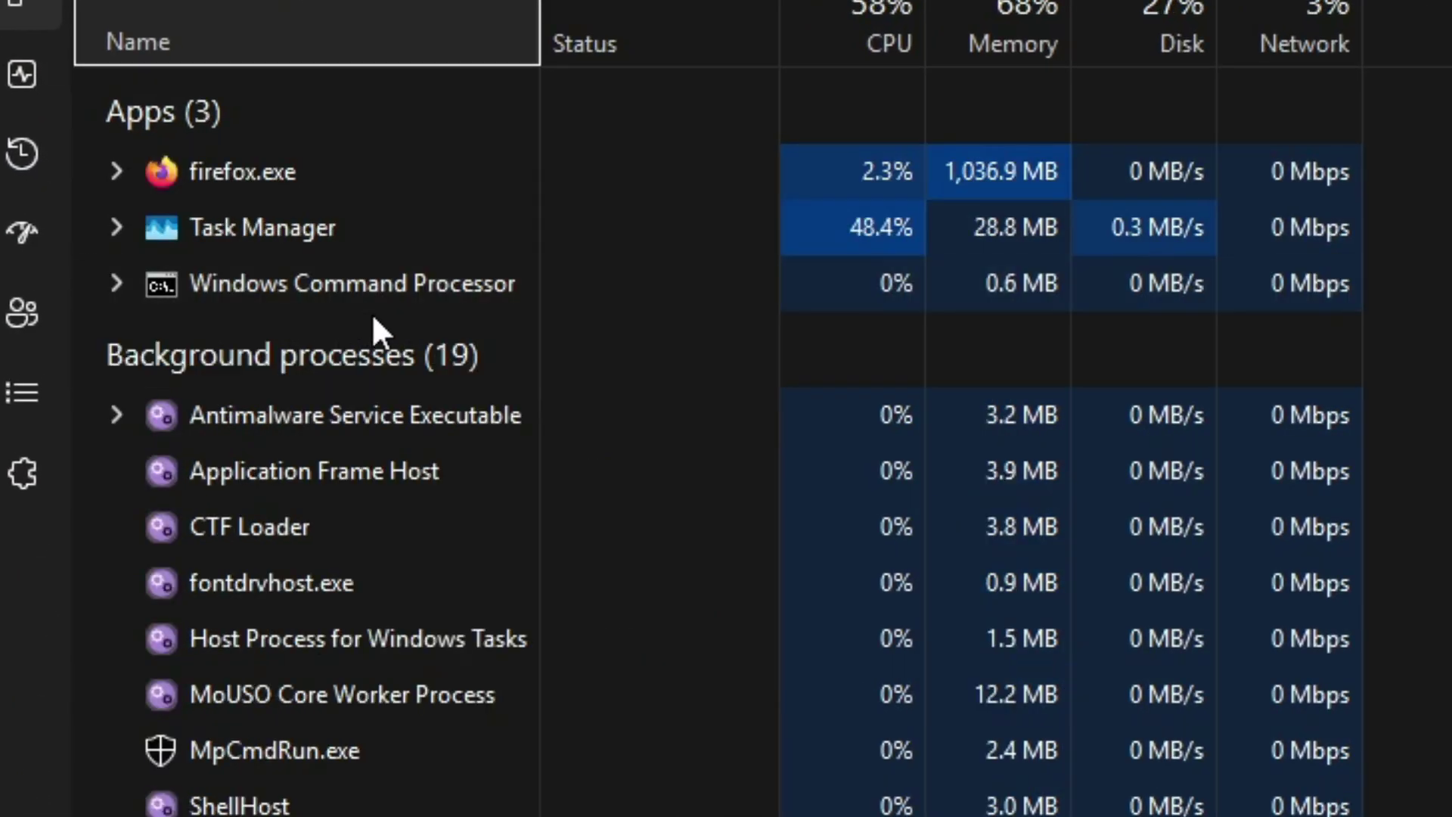
# - Examine the CPU and Memory performance details in Task Manager and close it
pyautogui.click(41, 97)
pyautogui.click(319, 49)
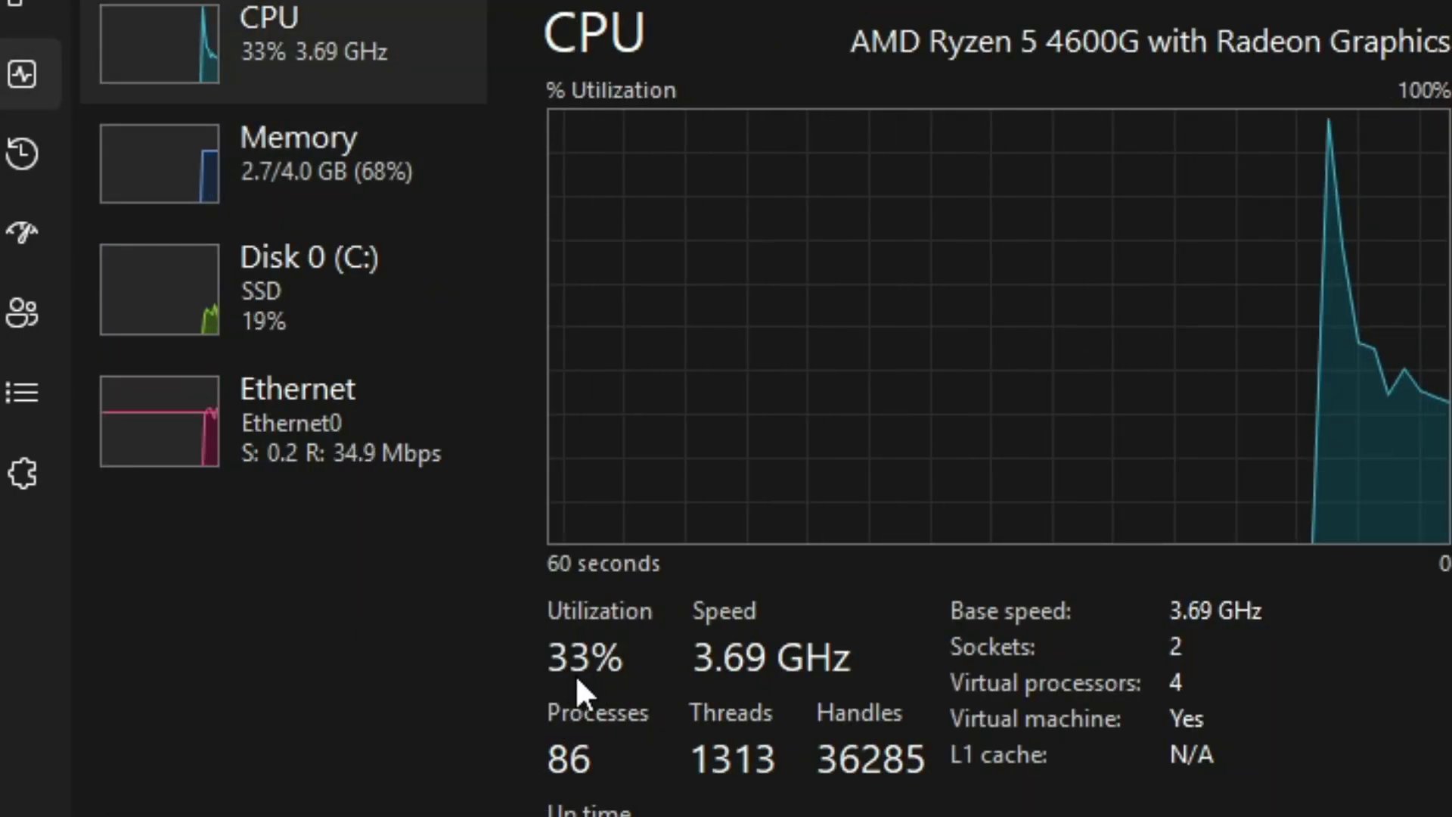
pyautogui.click(481, 210)
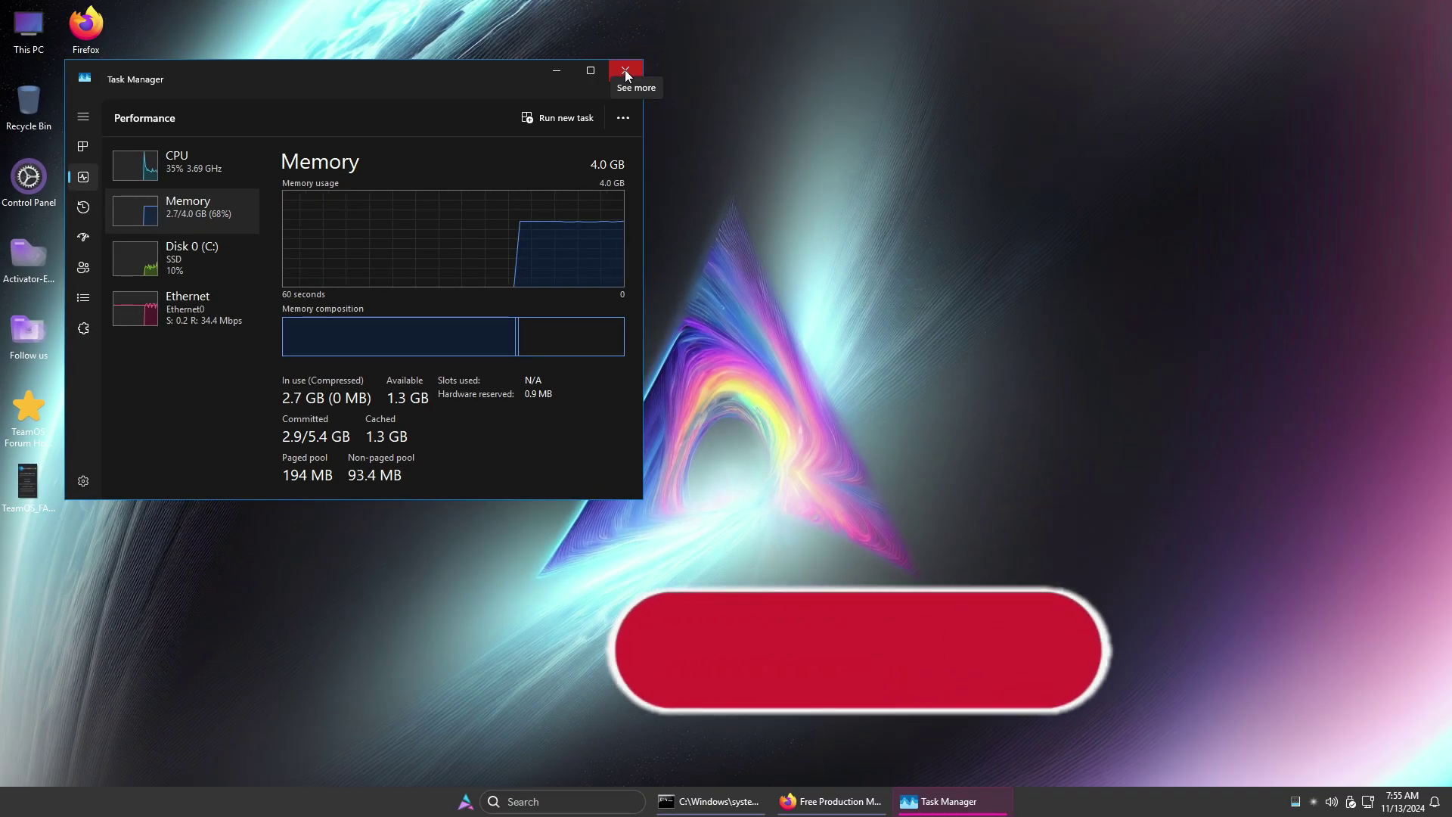
pyautogui.click(625, 69)
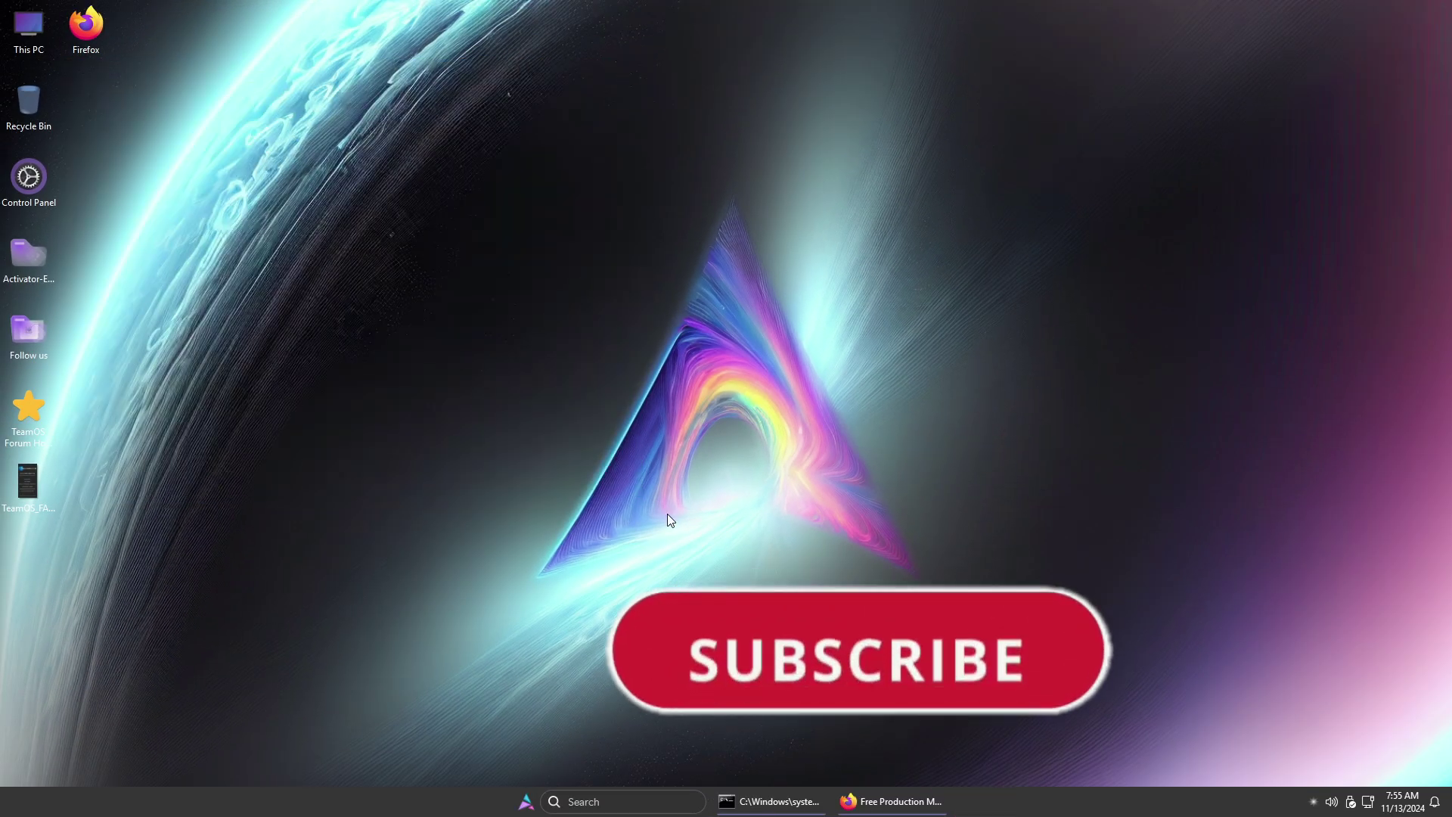